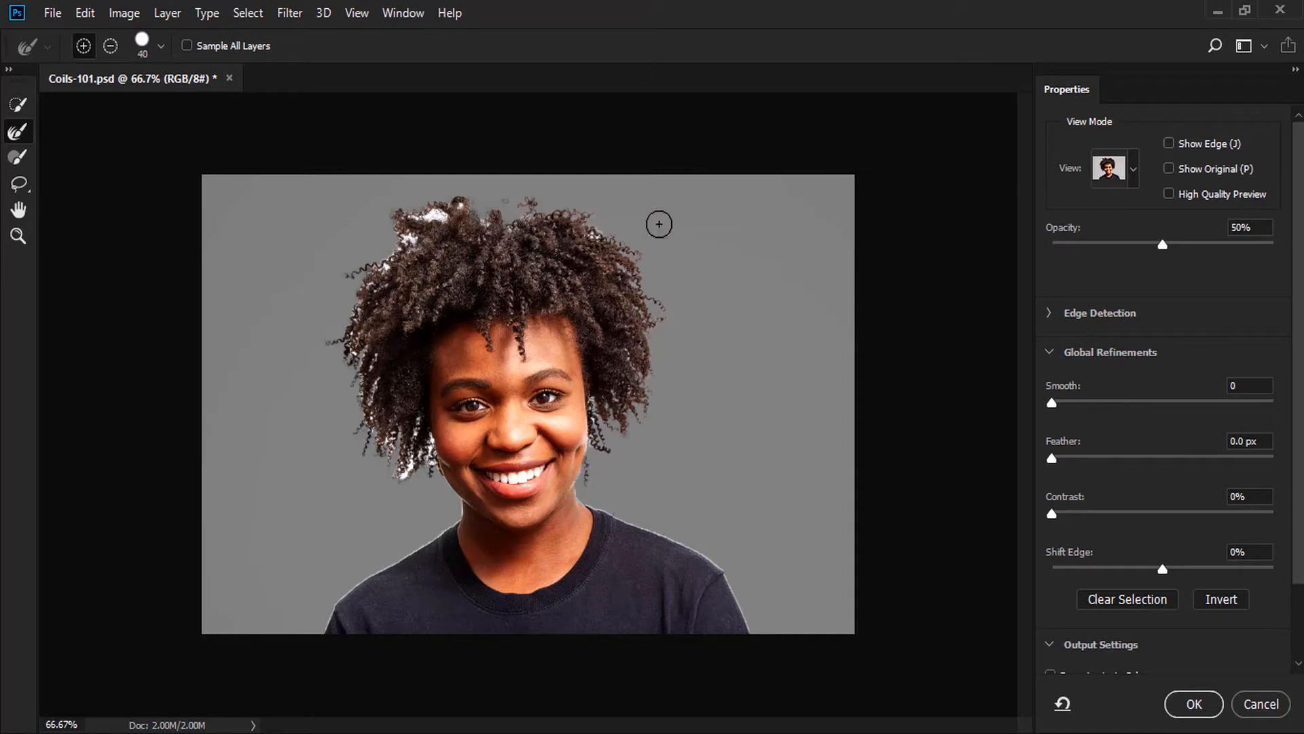
- Paint with the Refine Edge Brush over the white patches along the hair's upper and outer edge
{"action": "mouse_move", "coordinate": [445, 210]}
{"action": "left_mouse_down"}
{"action": "mouse_move", "coordinate": [381, 217]}
{"action": "mouse_move", "coordinate": [410, 239]}
{"action": "mouse_move", "coordinate": [345, 291]}
{"action": "mouse_move", "coordinate": [338, 309]}
{"action": "mouse_move", "coordinate": [380, 276]}
{"action": "mouse_move", "coordinate": [307, 362]}
{"action": "mouse_move", "coordinate": [344, 314]}
{"action": "mouse_move", "coordinate": [347, 345]}
{"action": "mouse_move", "coordinate": [320, 389]}
{"action": "mouse_move", "coordinate": [328, 359]}
{"action": "mouse_move", "coordinate": [351, 361]}
{"action": "mouse_move", "coordinate": [331, 409]}
{"action": "mouse_move", "coordinate": [371, 363]}
{"action": "mouse_move", "coordinate": [338, 421]}
{"action": "mouse_move", "coordinate": [386, 427]}
{"action": "mouse_move", "coordinate": [373, 484]}
{"action": "mouse_move", "coordinate": [335, 425]}
{"action": "mouse_move", "coordinate": [360, 396]}
{"action": "mouse_move", "coordinate": [385, 396]}
{"action": "mouse_move", "coordinate": [379, 386]}
{"action": "mouse_move", "coordinate": [369, 433]}
{"action": "mouse_move", "coordinate": [389, 467]}
{"action": "mouse_move", "coordinate": [422, 480]}
{"action": "mouse_move", "coordinate": [423, 457]}
{"action": "mouse_move", "coordinate": [399, 485]}
{"action": "mouse_move", "coordinate": [409, 432]}
{"action": "mouse_move", "coordinate": [413, 456]}
{"action": "mouse_move", "coordinate": [419, 440]}
{"action": "mouse_move", "coordinate": [423, 476]}
{"action": "mouse_move", "coordinate": [408, 490]}
{"action": "mouse_move", "coordinate": [415, 447]}
{"action": "left_mouse_up"}
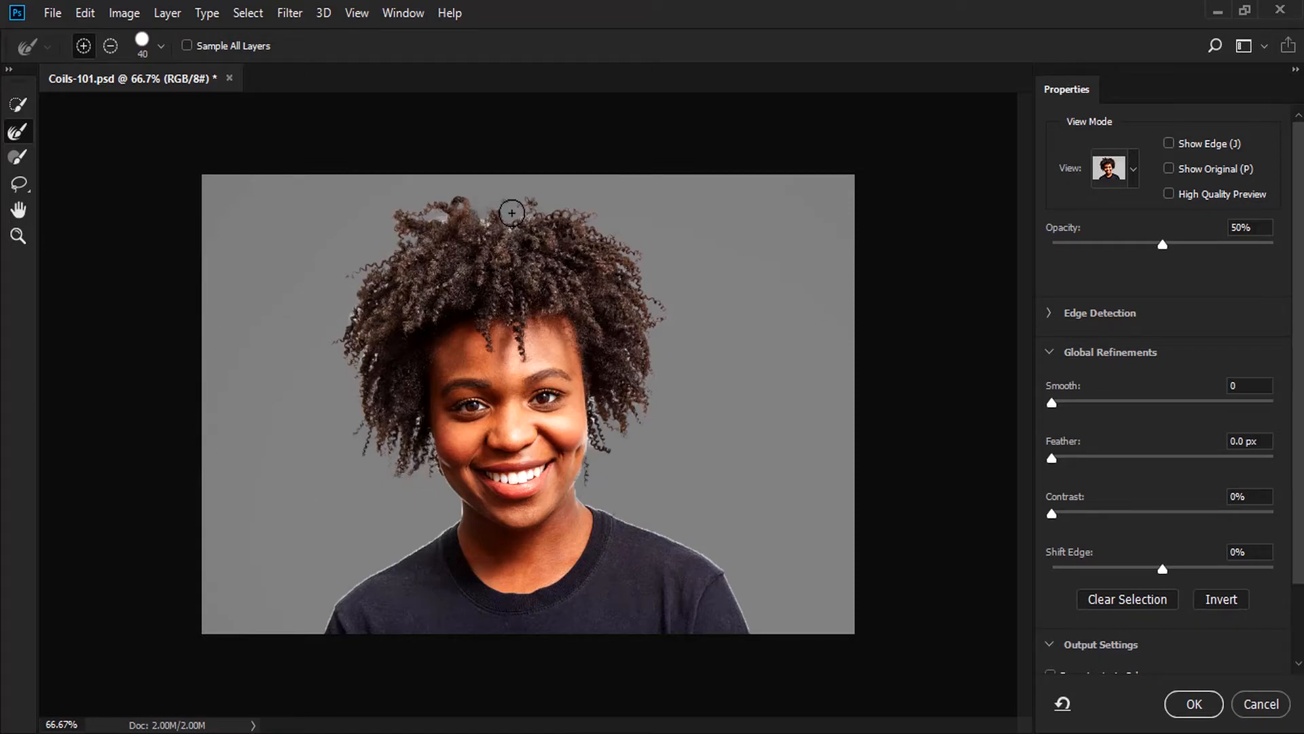
{"action": "mouse_move", "coordinate": [472, 223]}
{"action": "left_mouse_down"}
{"action": "mouse_move", "coordinate": [484, 227]}
{"action": "mouse_move", "coordinate": [469, 195]}
{"action": "left_mouse_up"}
- Expand the Edge Detection settings and look through the available refinement and output options
{"action": "left_click", "coordinate": [1053, 318]}
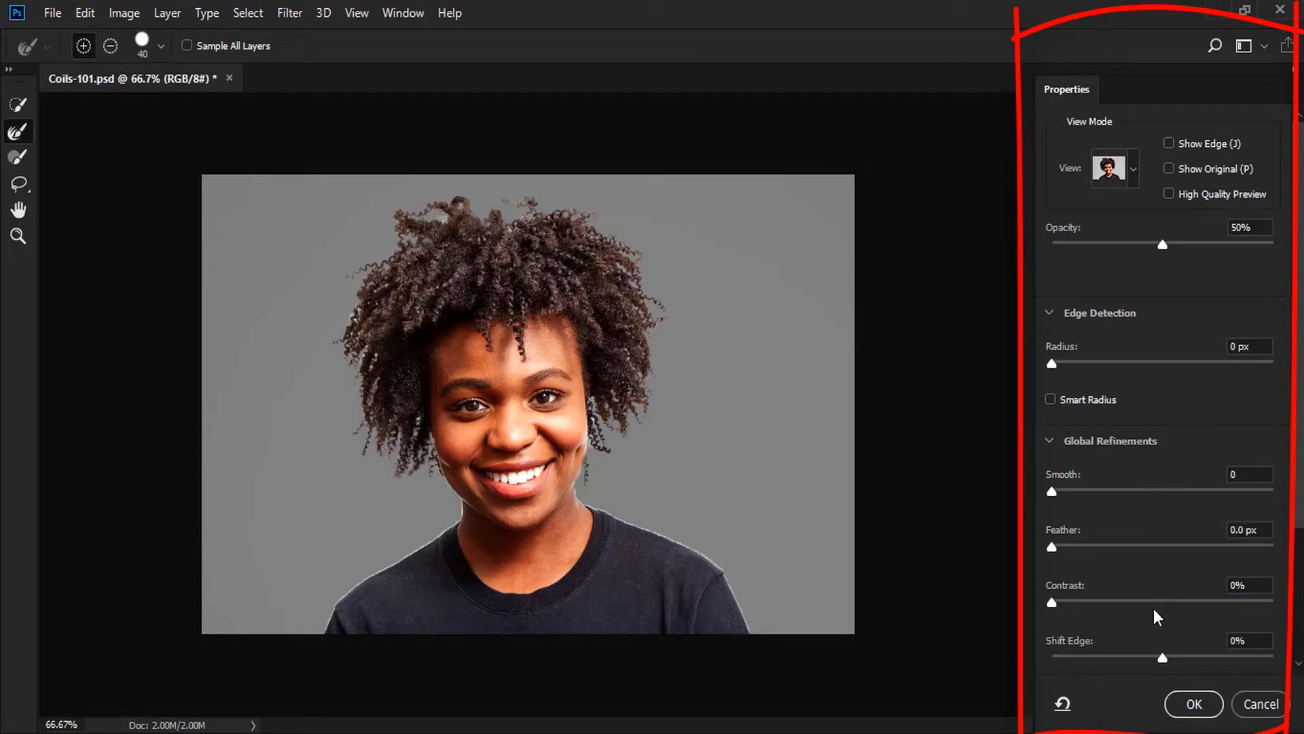
{"action": "scroll", "coordinate": [1155, 597], "scroll_direction": "down", "scroll_amount": 2}
{"action": "scroll", "coordinate": [1219, 226], "scroll_direction": "up", "scroll_amount": 2}
{"action": "scroll", "coordinate": [1149, 275], "scroll_direction": "down", "scroll_amount": 2}
{"action": "scroll", "coordinate": [1100, 289], "scroll_direction": "up", "scroll_amount": 2}
{"action": "scroll", "coordinate": [1106, 279], "scroll_direction": "down", "scroll_amount": 1}
{"action": "scroll", "coordinate": [1103, 283], "scroll_direction": "up", "scroll_amount": 1}
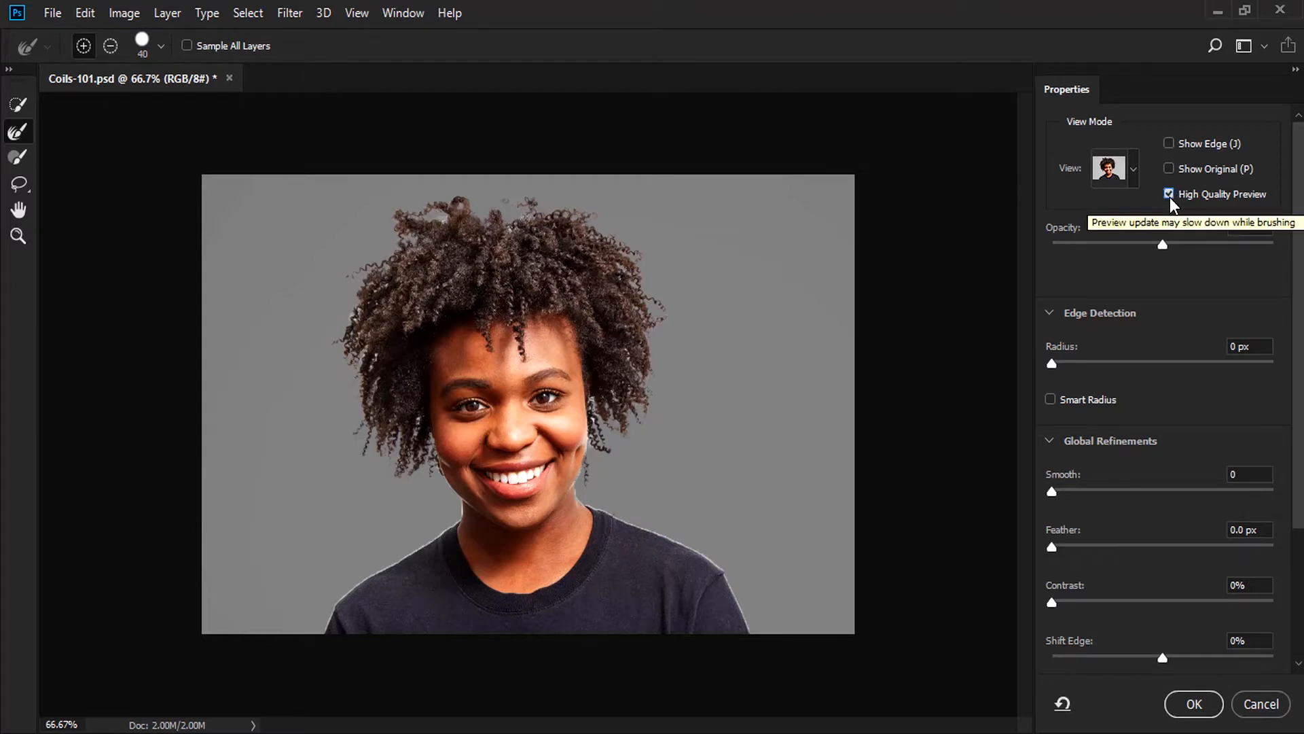
- Compare the refined cutout with the original selection and inspect the refinement area, leaving Show Edge and Show Original off
{"action": "left_click", "coordinate": [1175, 168]}
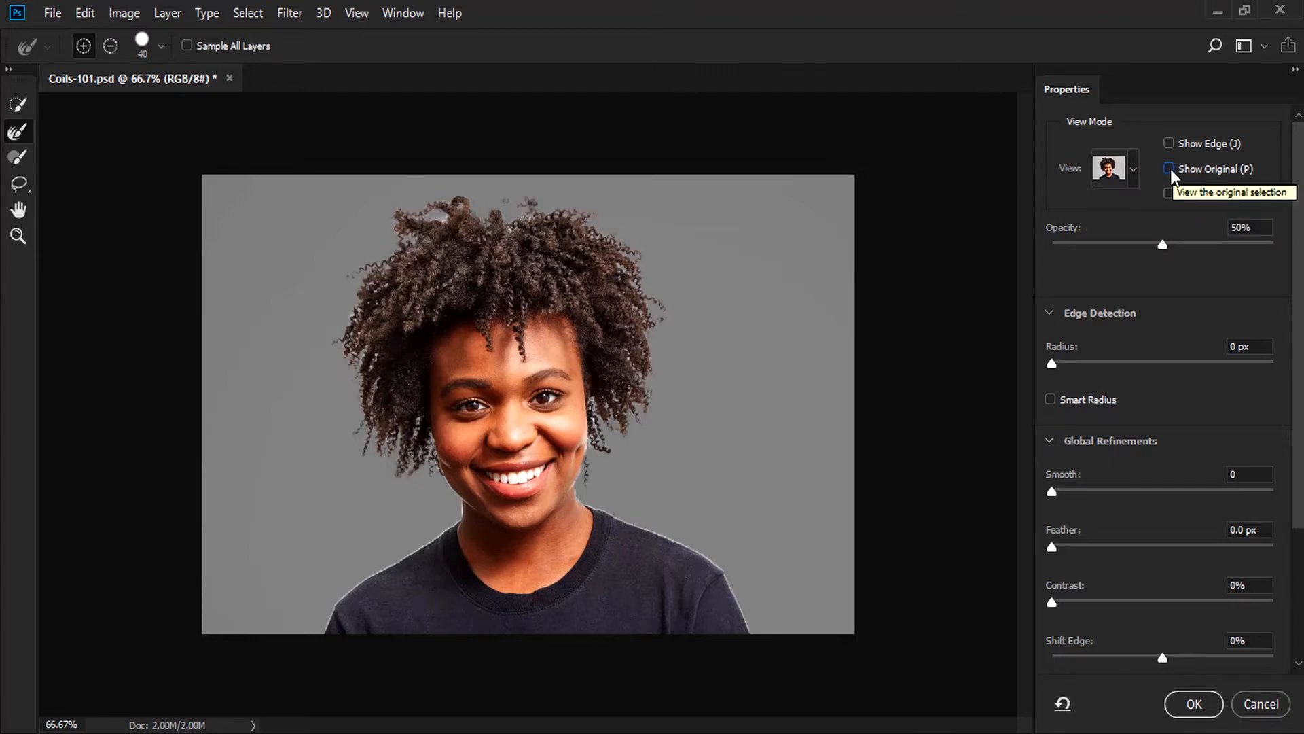
{"action": "left_click", "coordinate": [1169, 169]}
{"action": "left_click", "coordinate": [1169, 144]}
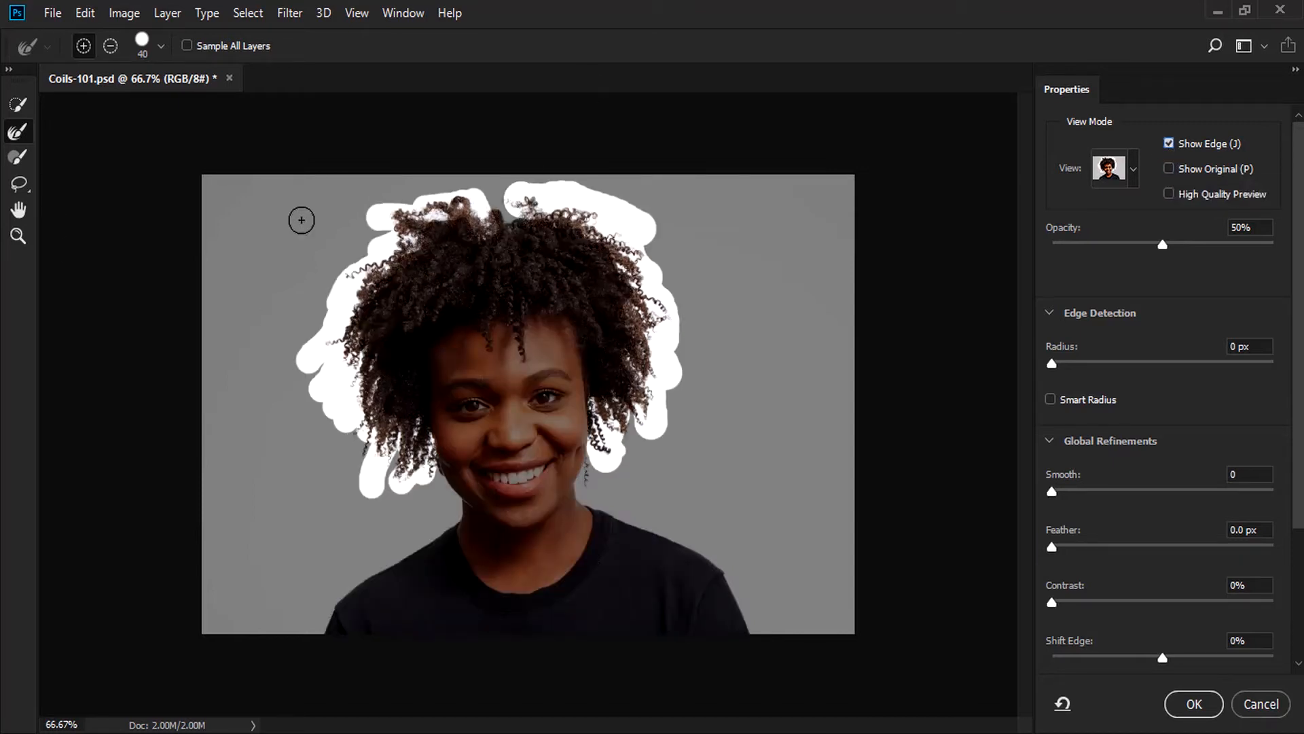
{"action": "left_click", "coordinate": [1165, 142]}
{"action": "left_click", "coordinate": [1164, 143]}
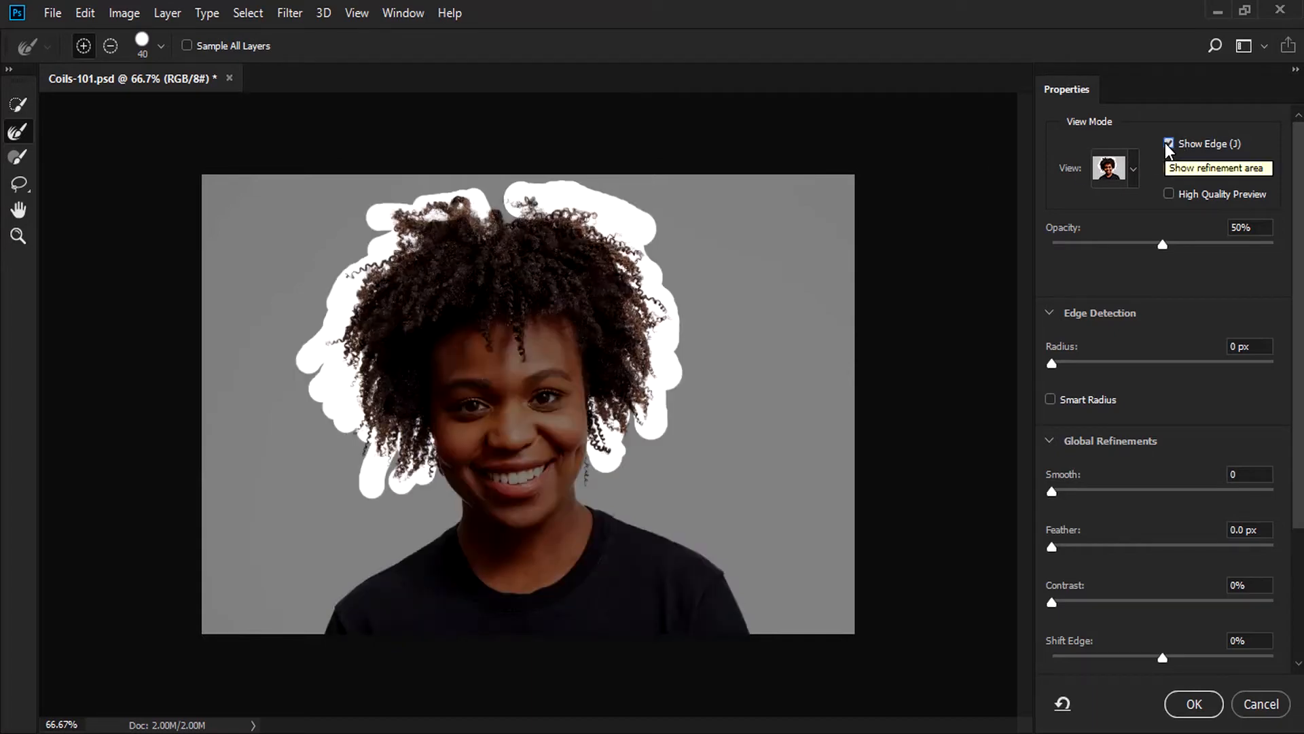
{"action": "left_click", "coordinate": [1164, 142]}
{"action": "left_click", "coordinate": [1169, 169]}
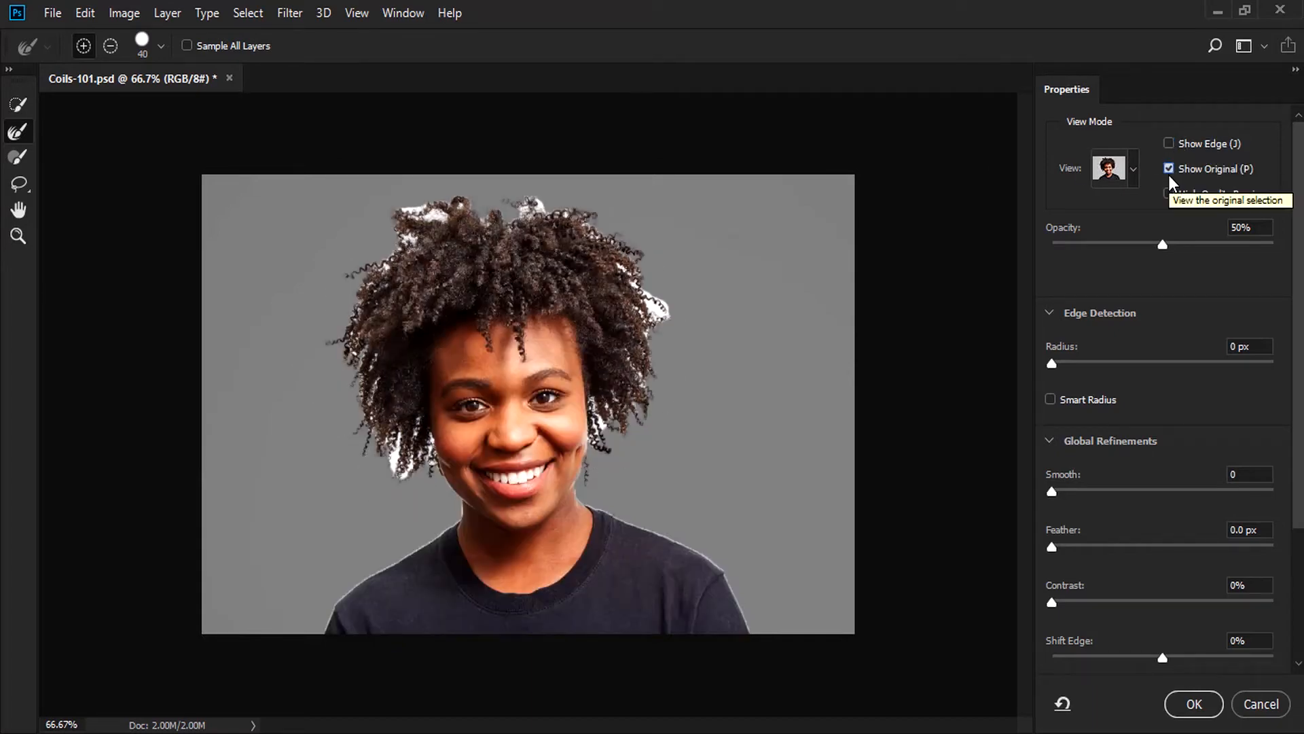
{"action": "left_click", "coordinate": [1168, 172]}
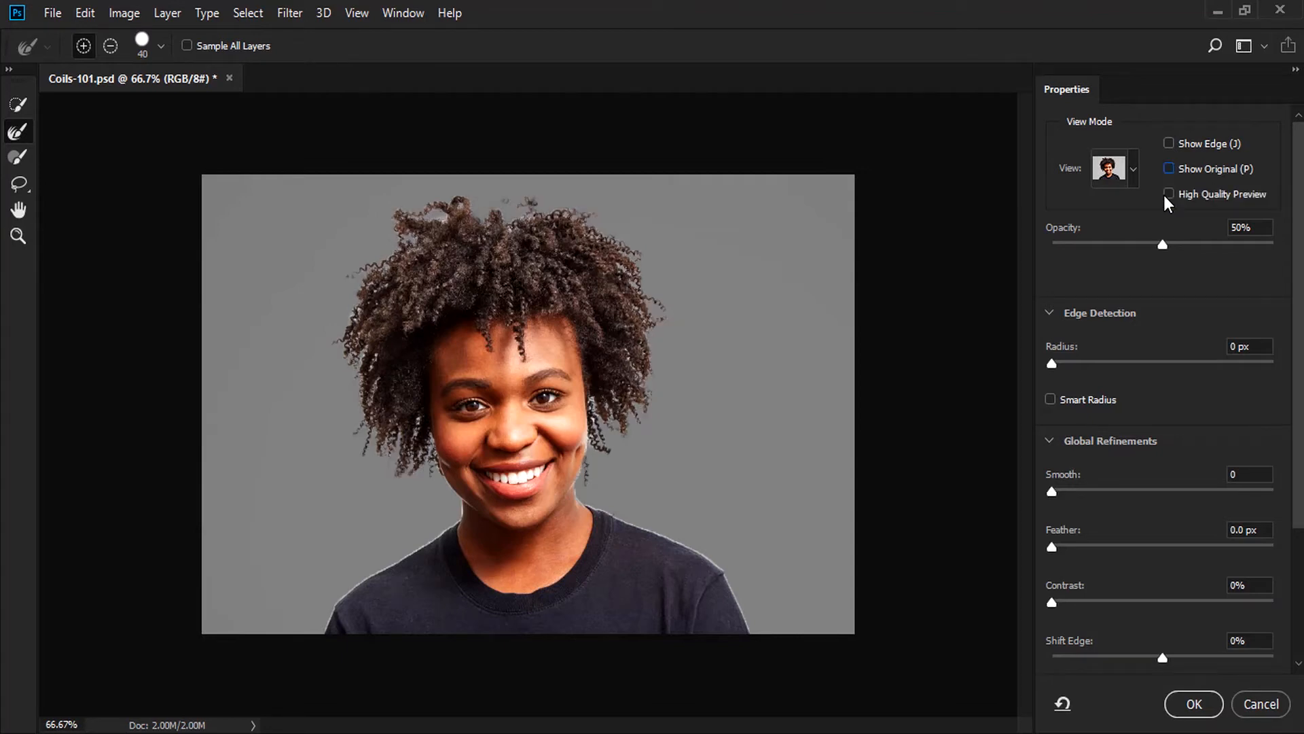
- Enable High Quality Preview and set edge detection to a 4 px radius with Smart Radius on
{"action": "left_click", "coordinate": [1163, 194]}
{"action": "scroll", "coordinate": [1147, 373], "scroll_direction": "down", "scroll_amount": 1}
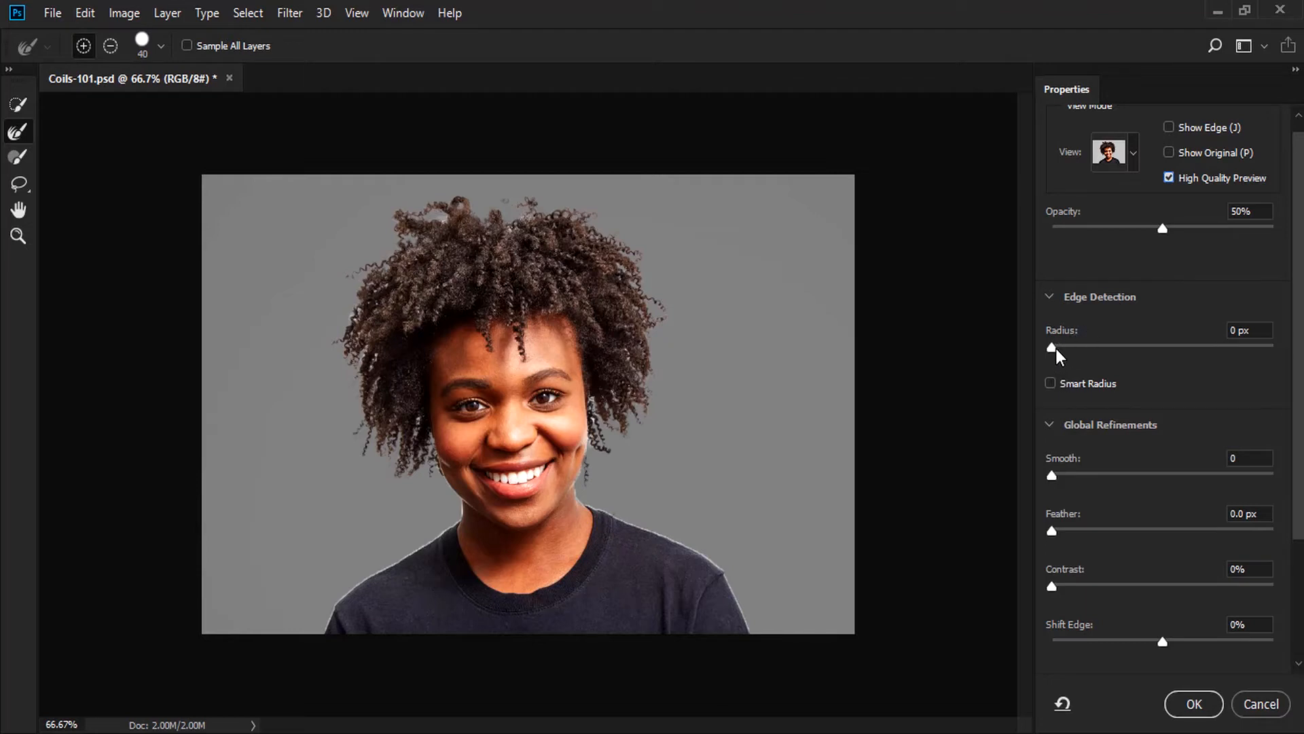
{"action": "left_click", "coordinate": [1051, 385]}
{"action": "left_click", "coordinate": [1051, 385]}
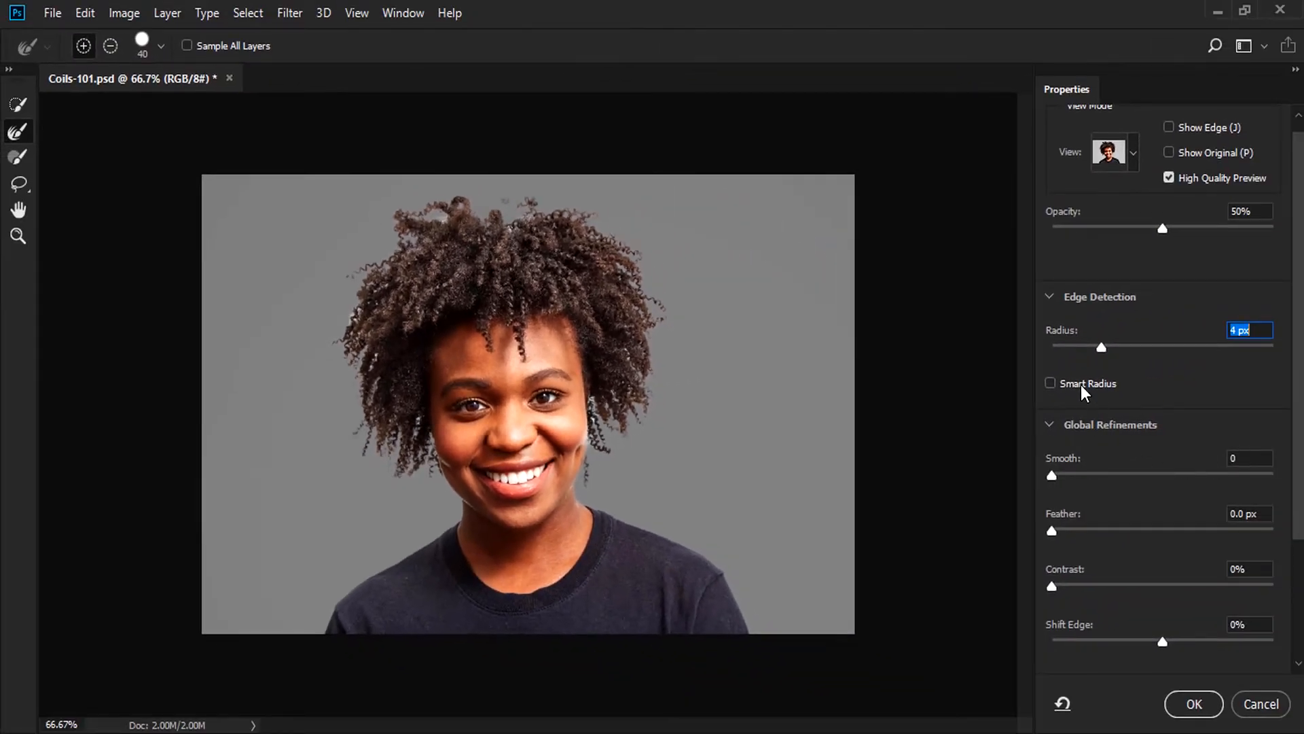
{"action": "left_click", "coordinate": [1058, 384]}
- Try a higher Smooth value in the global refinements
{"action": "scroll", "coordinate": [1087, 392], "scroll_direction": "down", "scroll_amount": 3}
{"action": "scroll", "coordinate": [1089, 382], "scroll_direction": "down", "scroll_amount": 1}
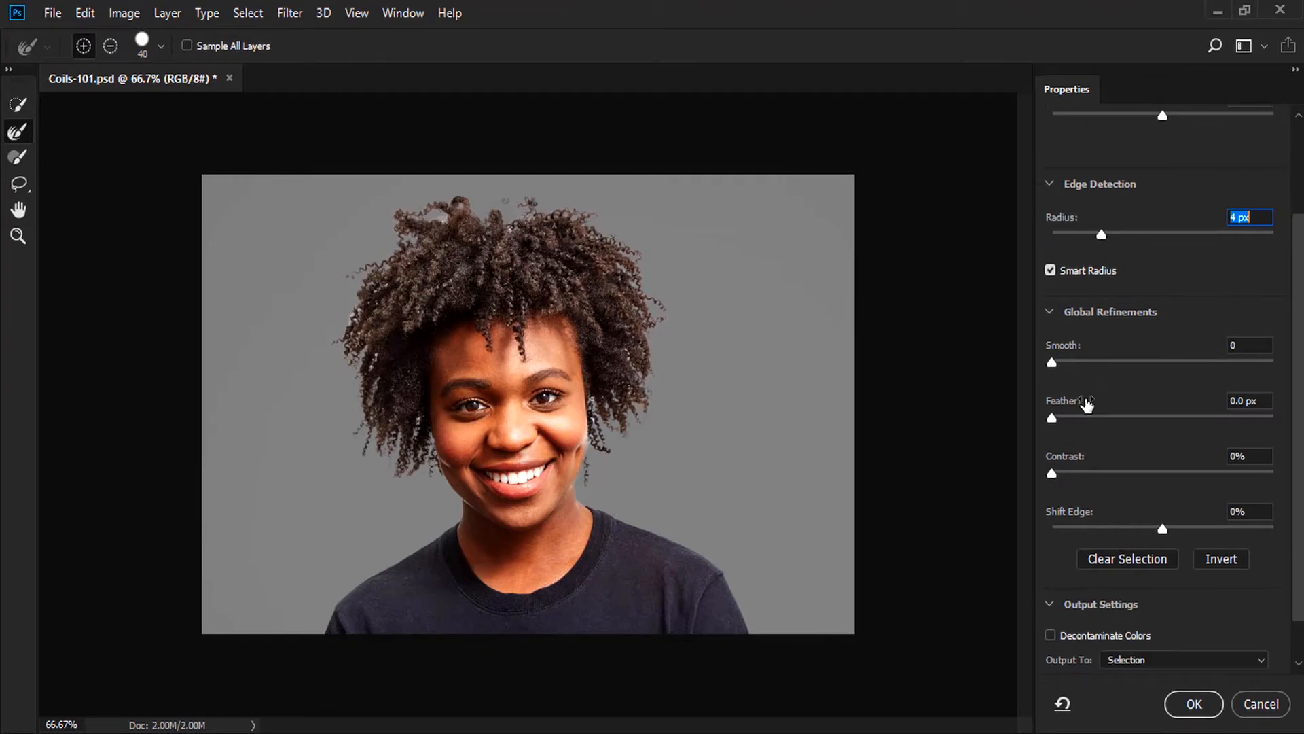
{"action": "left_click_drag", "start_coordinate": [1052, 346], "coordinate": [1086, 346]}
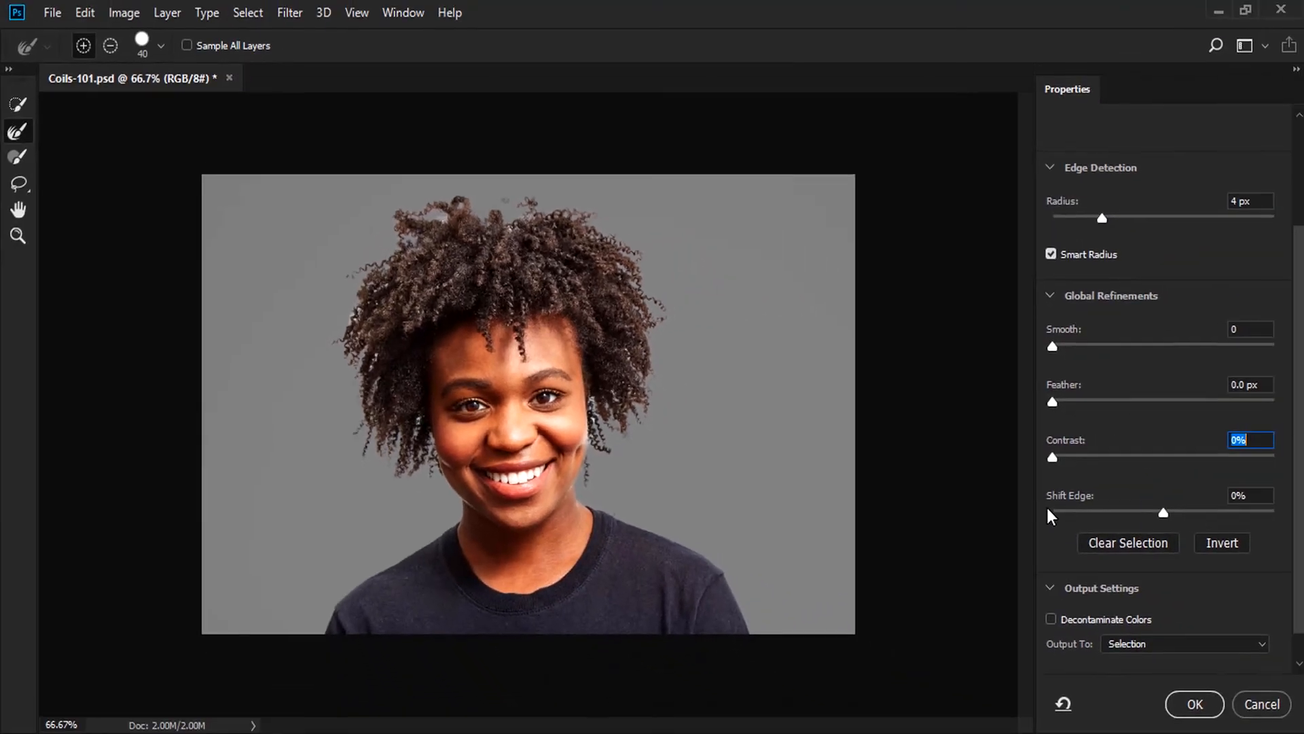
- Test Shift Edge at -54%, -21% and +14%, then reset it to 0%
{"action": "left_click", "coordinate": [1258, 488]}
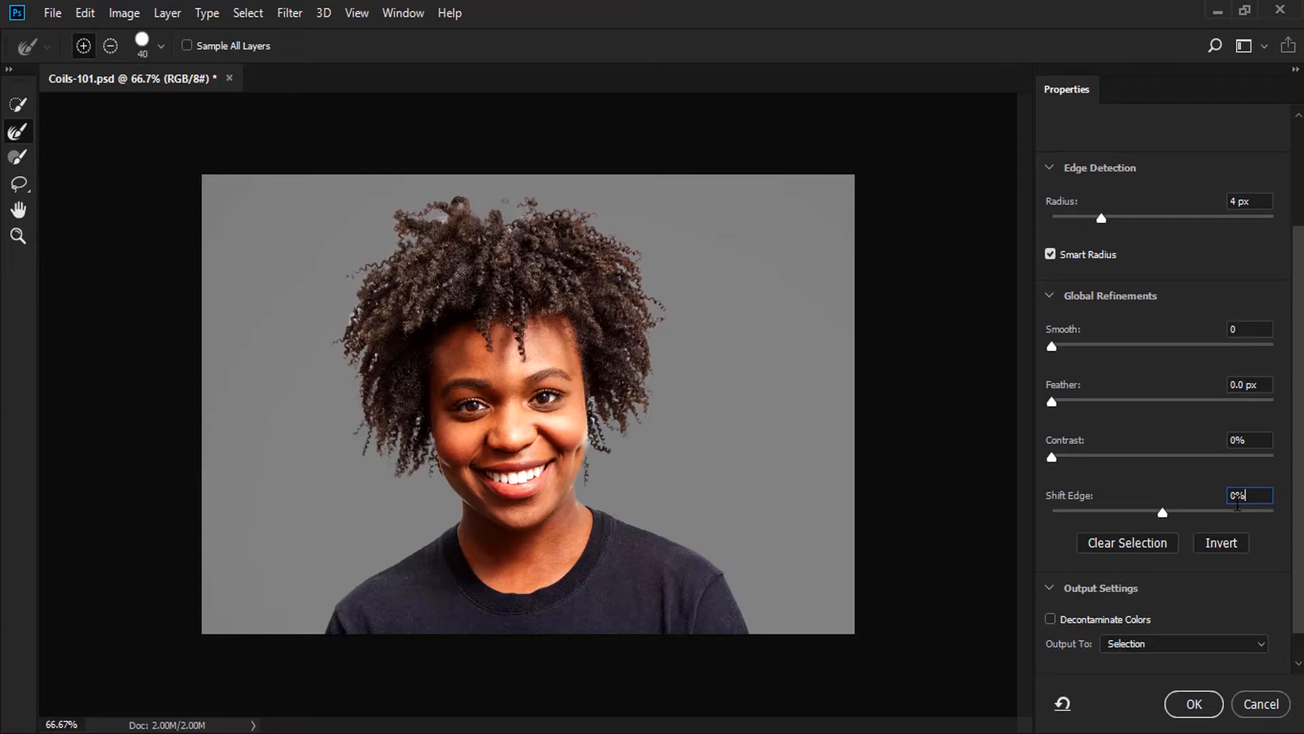
{"action": "left_click_drag", "start_coordinate": [1164, 515], "coordinate": [1103, 509]}
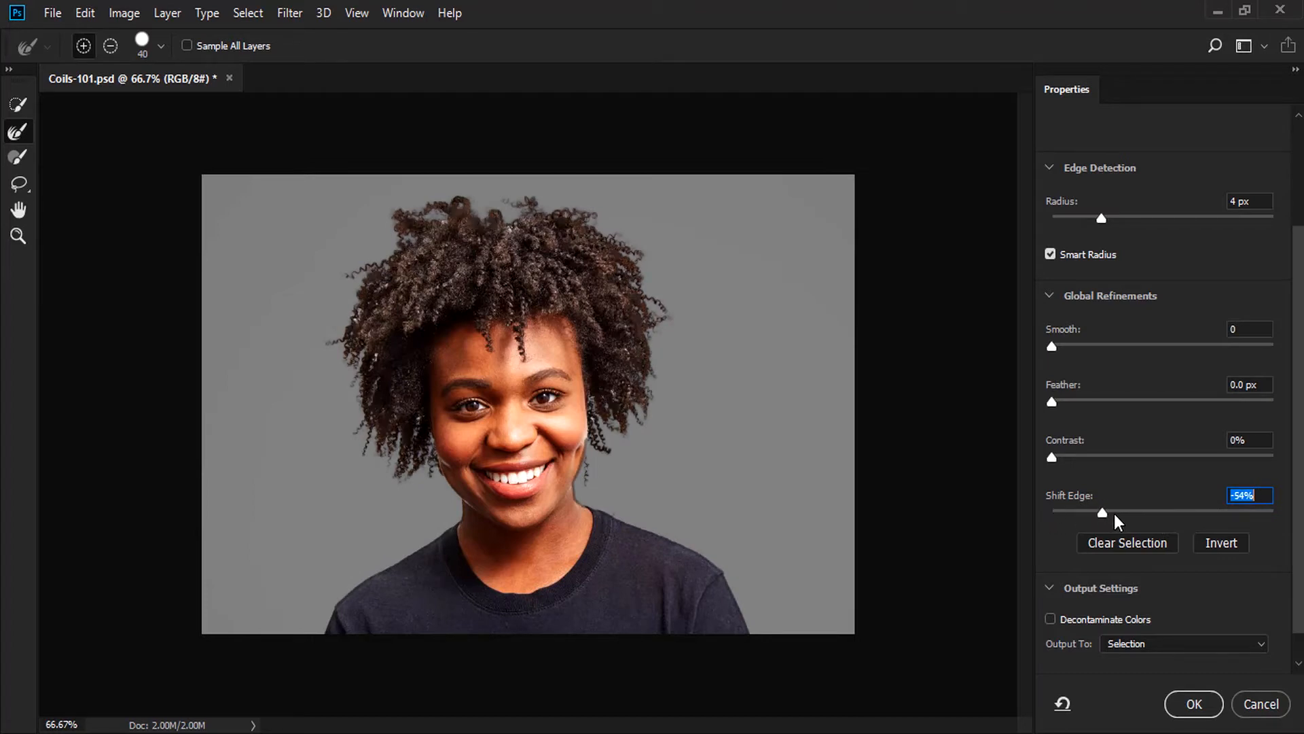
{"action": "left_click_drag", "start_coordinate": [1103, 513], "coordinate": [1037, 510]}
{"action": "left_click_drag", "start_coordinate": [1034, 507], "coordinate": [1141, 515]}
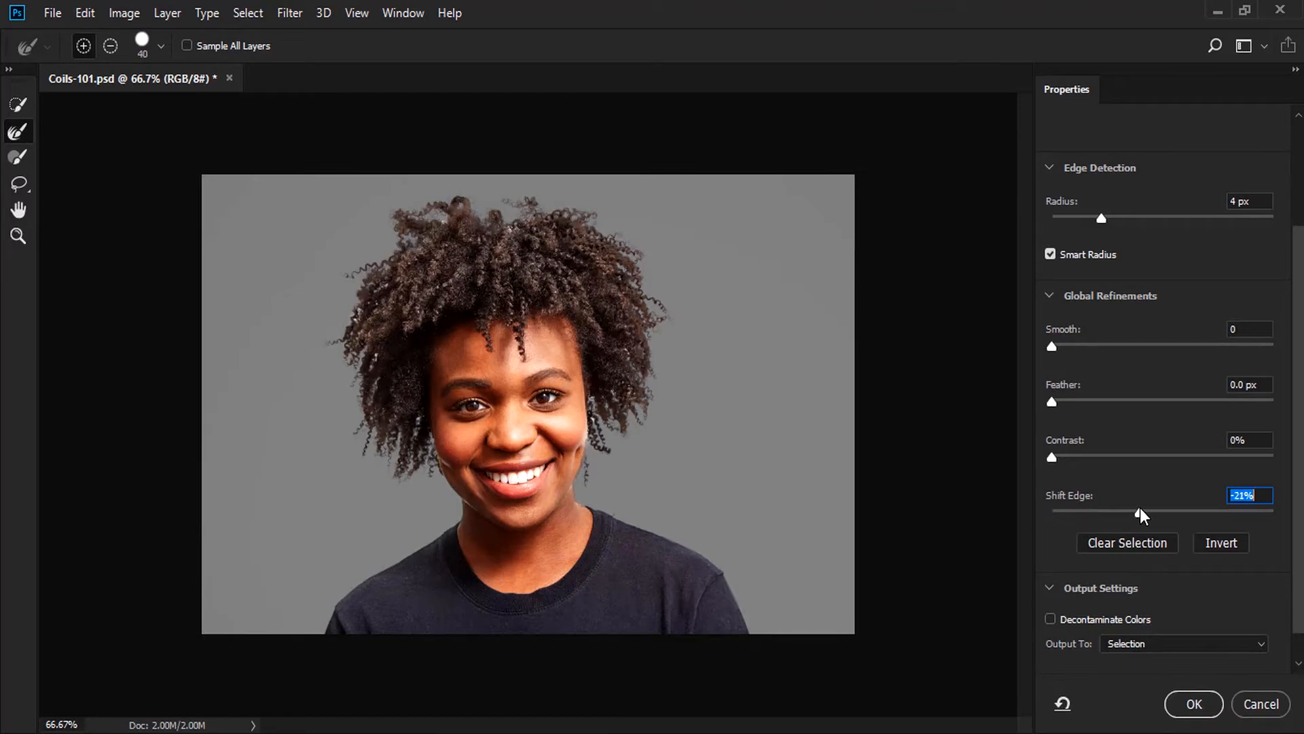
{"action": "type", "text": "0"}
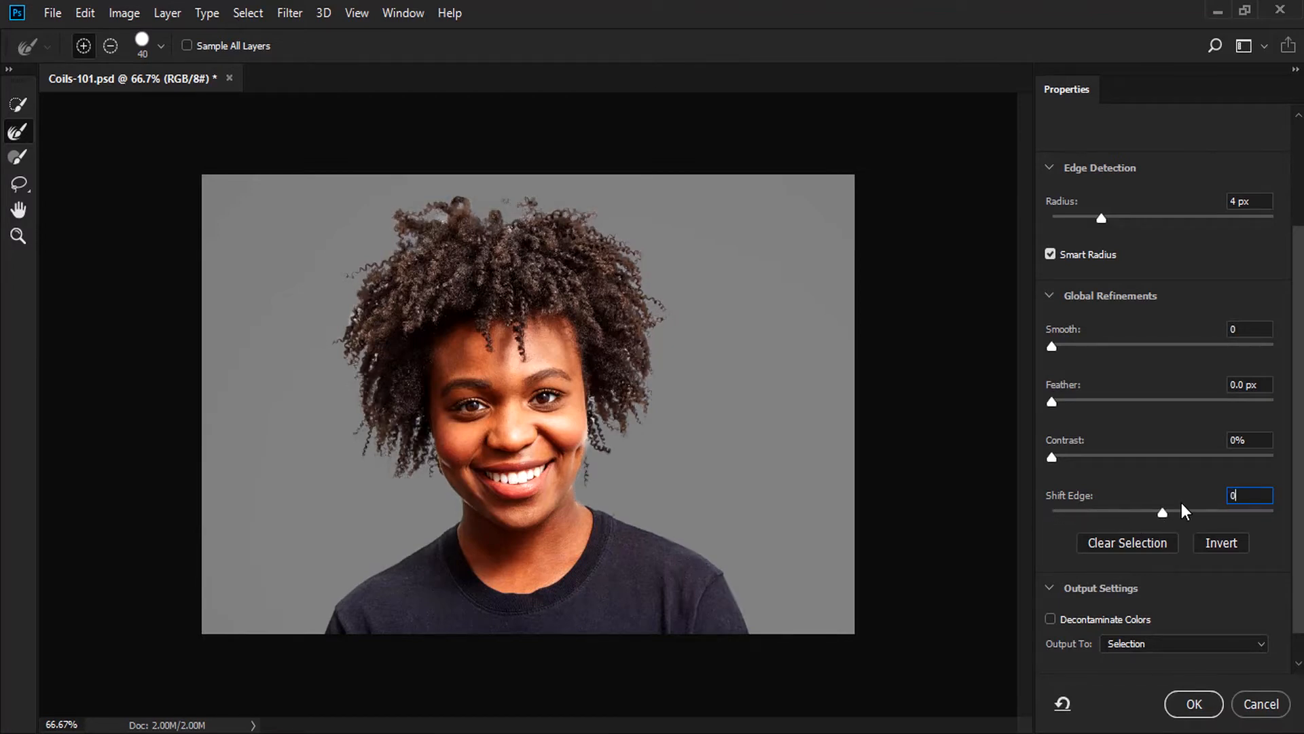
{"action": "mouse_move", "coordinate": [1160, 507]}
{"action": "left_mouse_down"}
{"action": "mouse_move", "coordinate": [1229, 511]}
{"action": "mouse_move", "coordinate": [1179, 508]}
{"action": "left_mouse_up"}
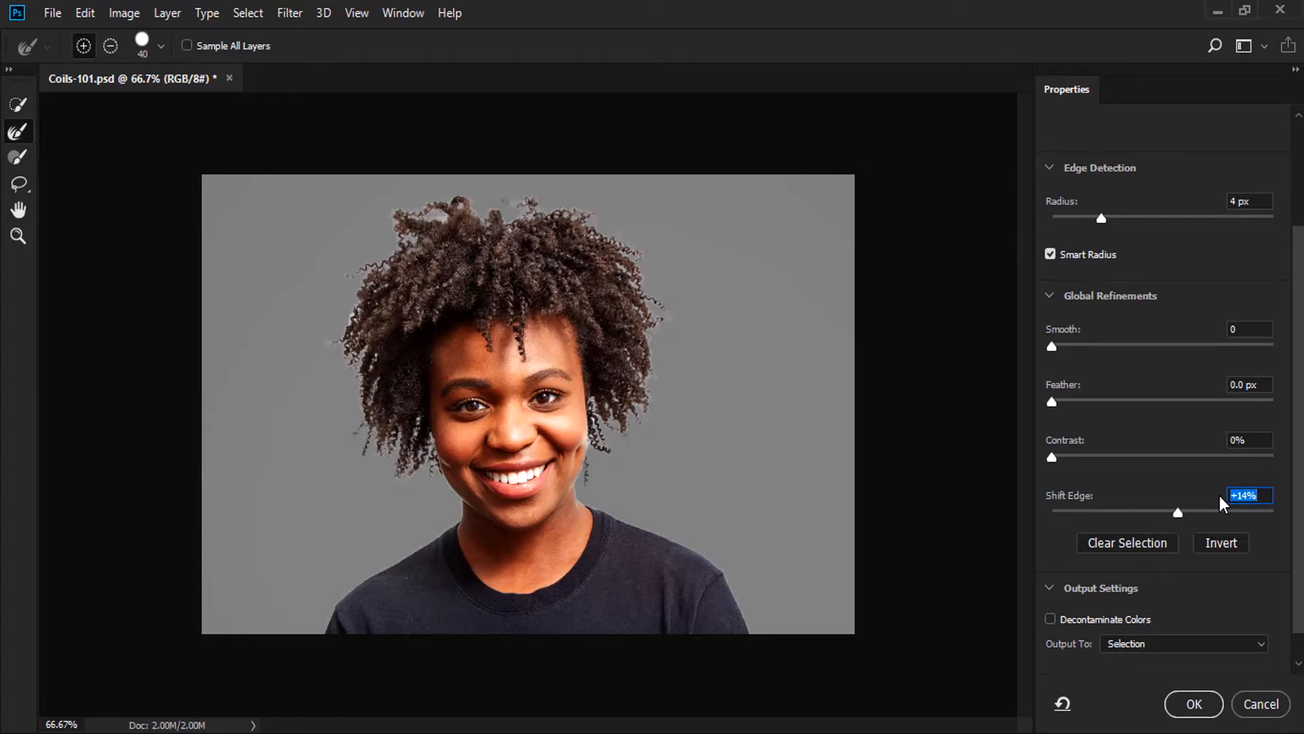
{"action": "type", "text": "0"}
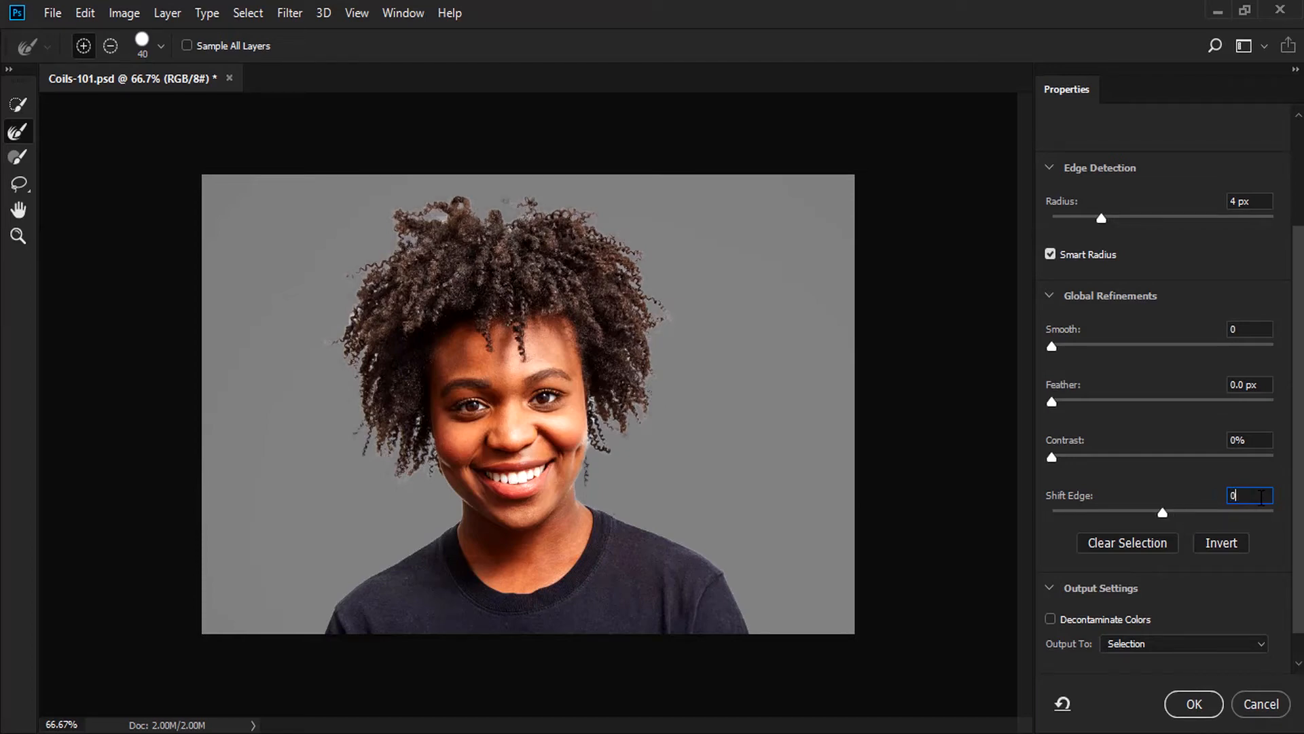
- Try Decontaminate Colors with the Radius at 0 px, then turn it off and restore the Radius to 4 px
{"action": "scroll", "coordinate": [1060, 554], "scroll_direction": "down", "scroll_amount": 2}
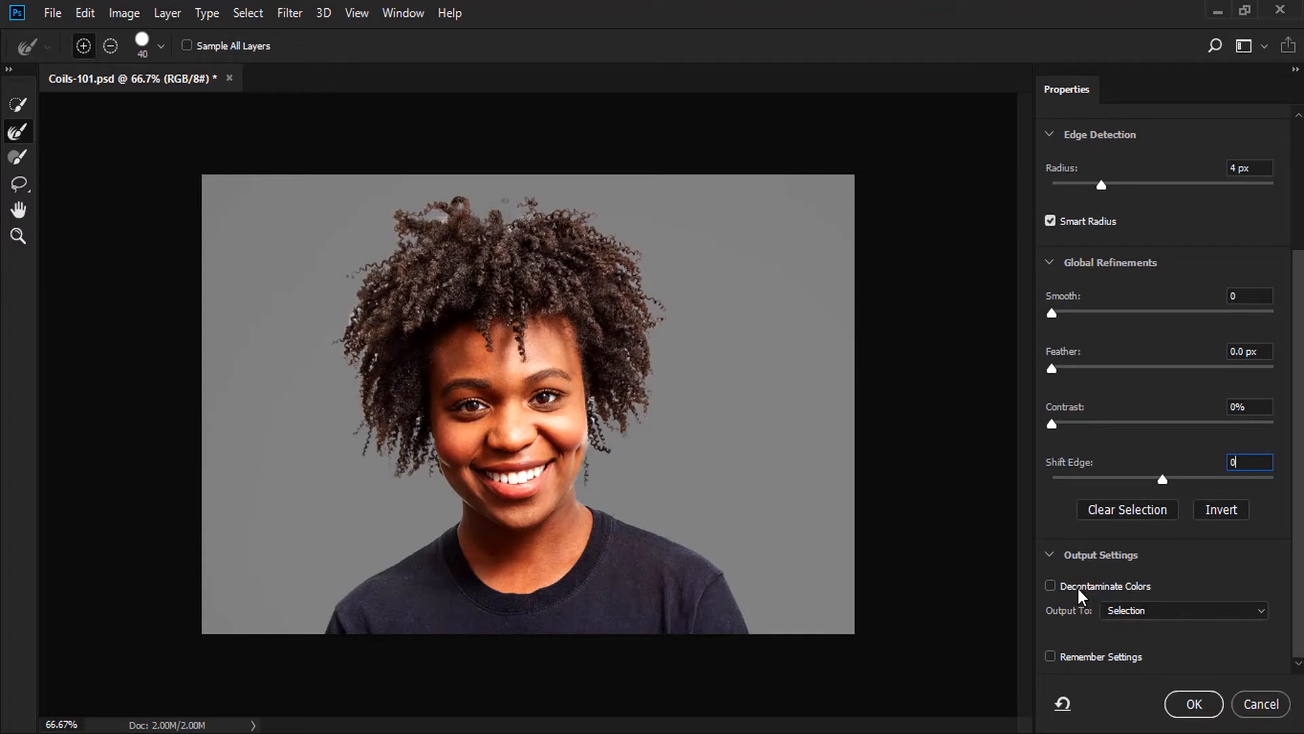
{"action": "left_click", "coordinate": [1050, 586]}
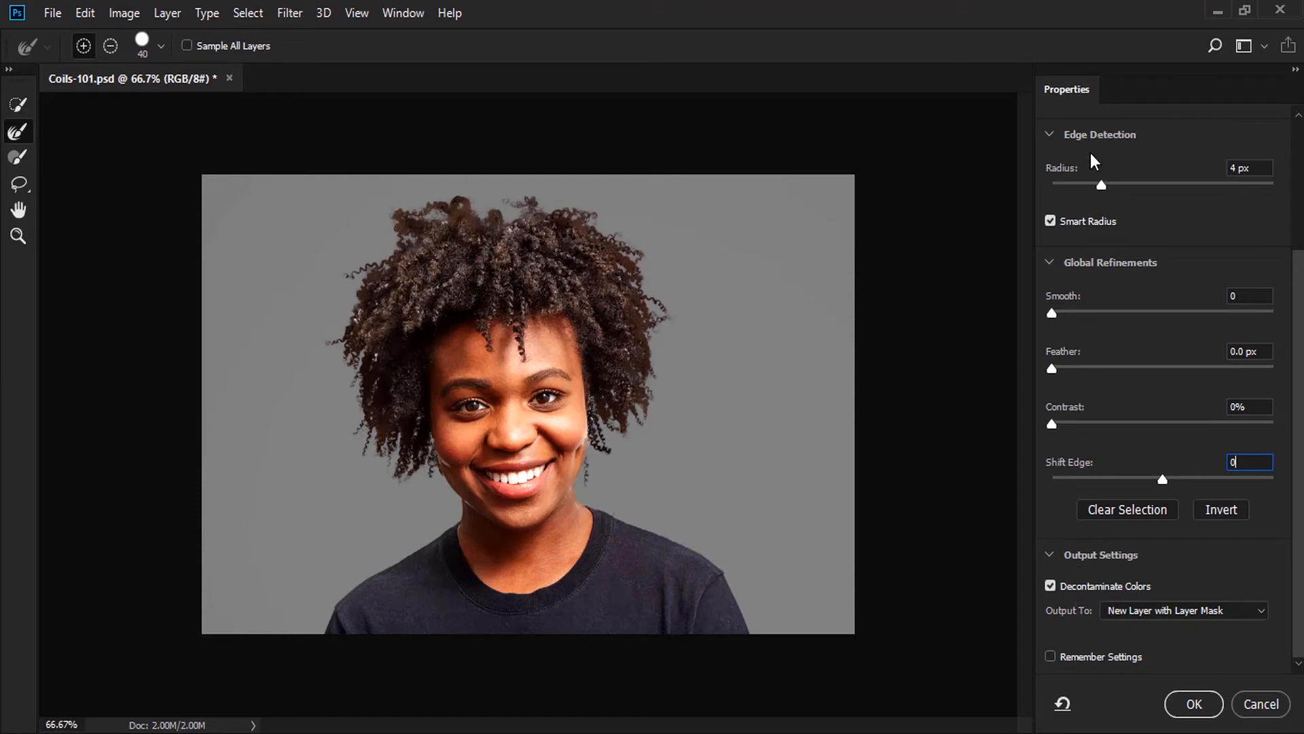
{"action": "left_click", "coordinate": [1102, 185]}
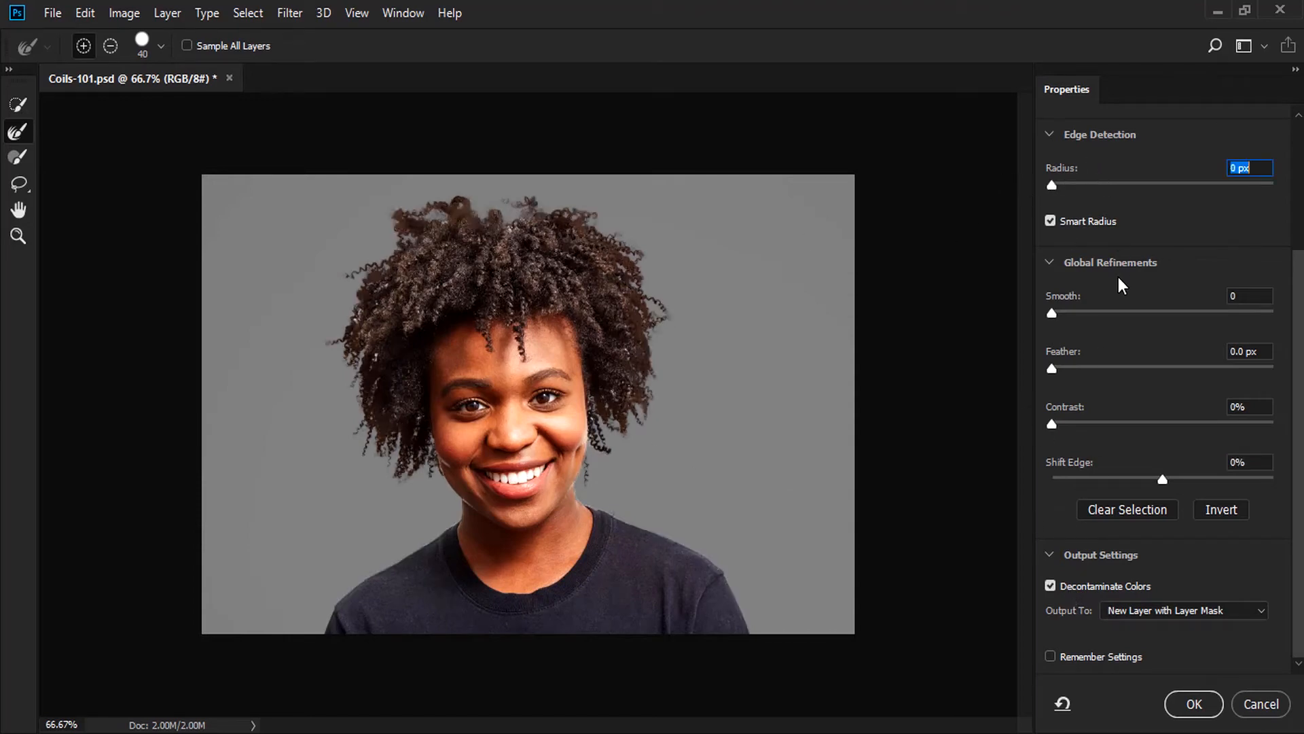
{"action": "left_click", "coordinate": [1051, 585]}
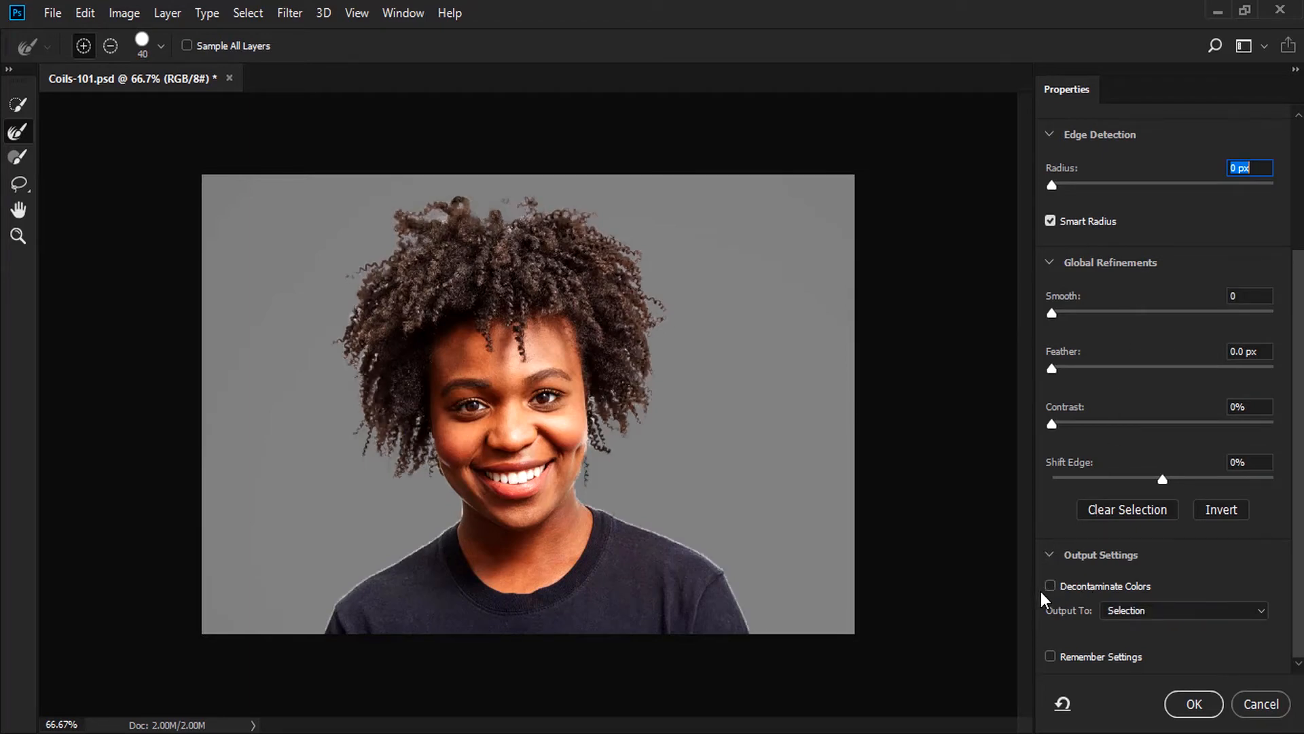
{"action": "left_click", "coordinate": [1051, 591]}
{"action": "left_click", "coordinate": [1051, 591]}
{"action": "scroll", "coordinate": [1093, 296], "scroll_direction": "up", "scroll_amount": 2}
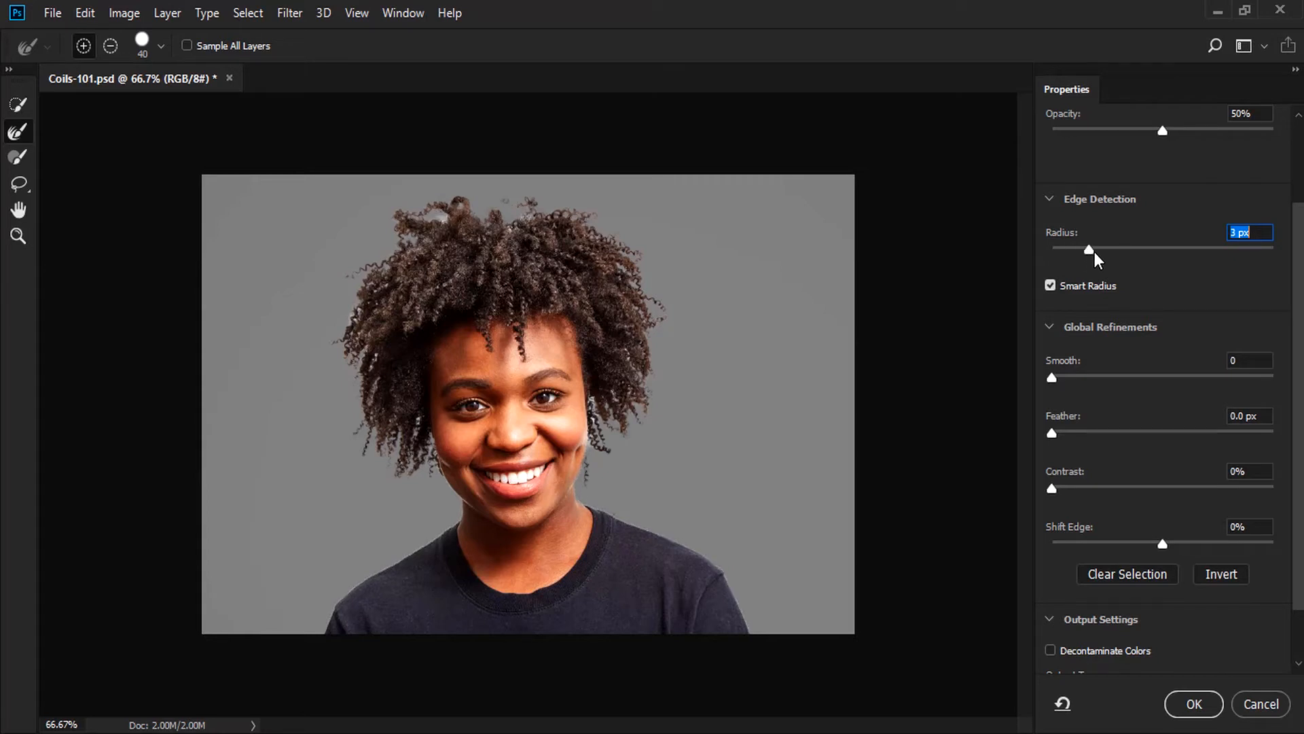
{"action": "scroll", "coordinate": [1094, 374], "scroll_direction": "down", "scroll_amount": 2}
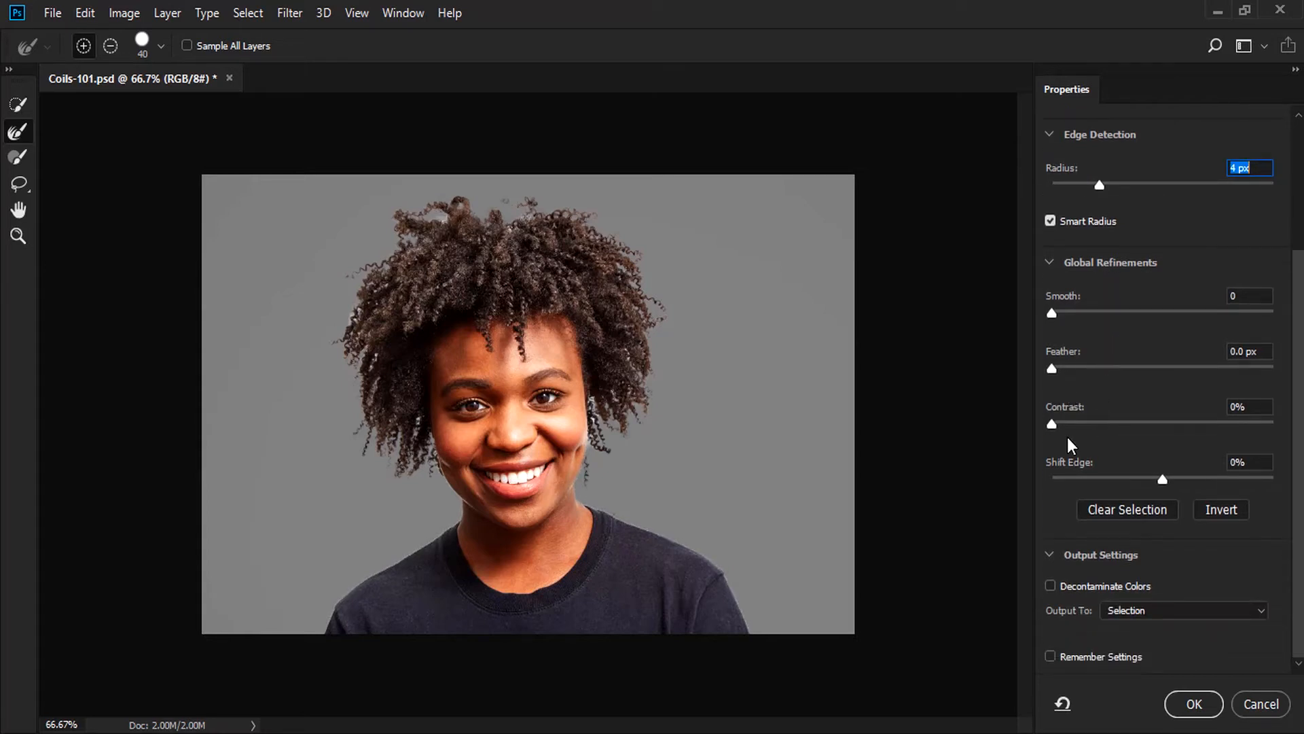
- Output the refined selection as a New Layer with Layer Mask
{"action": "left_click", "coordinate": [1268, 463]}
{"action": "left_click", "coordinate": [1147, 612]}
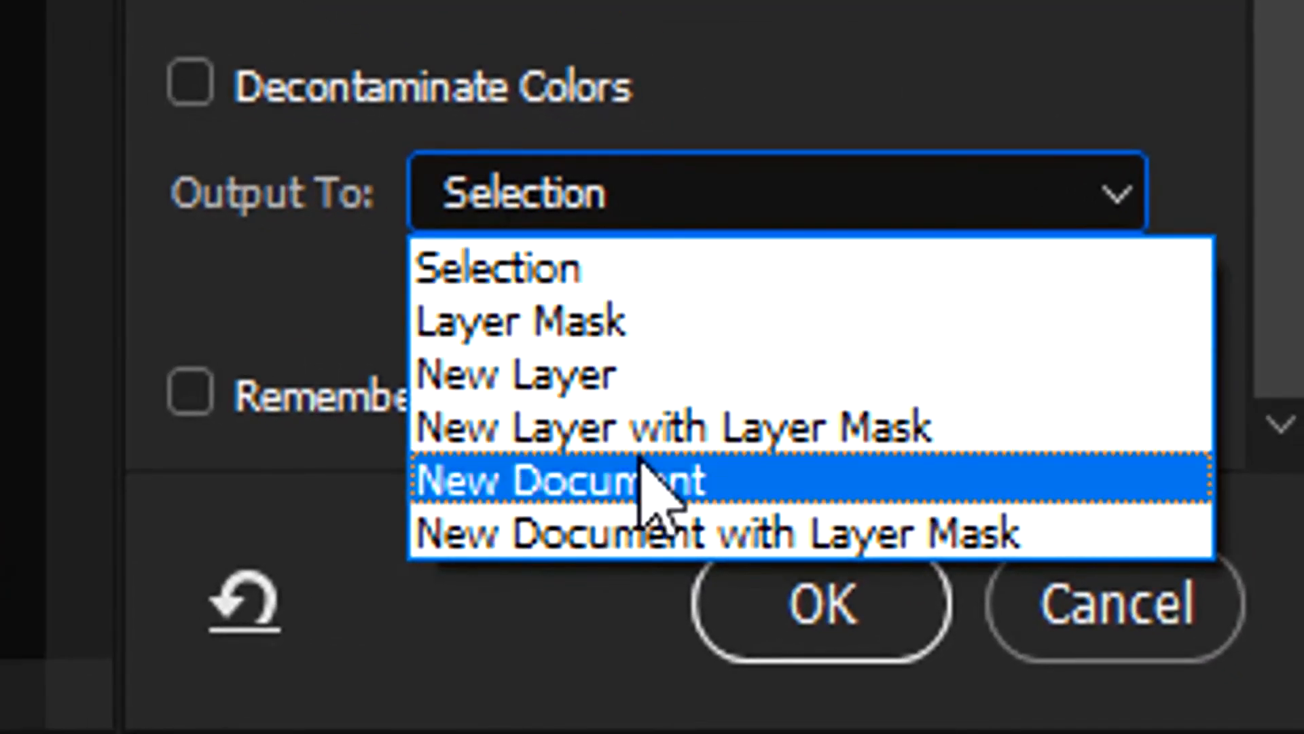
{"action": "left_click", "coordinate": [697, 446]}
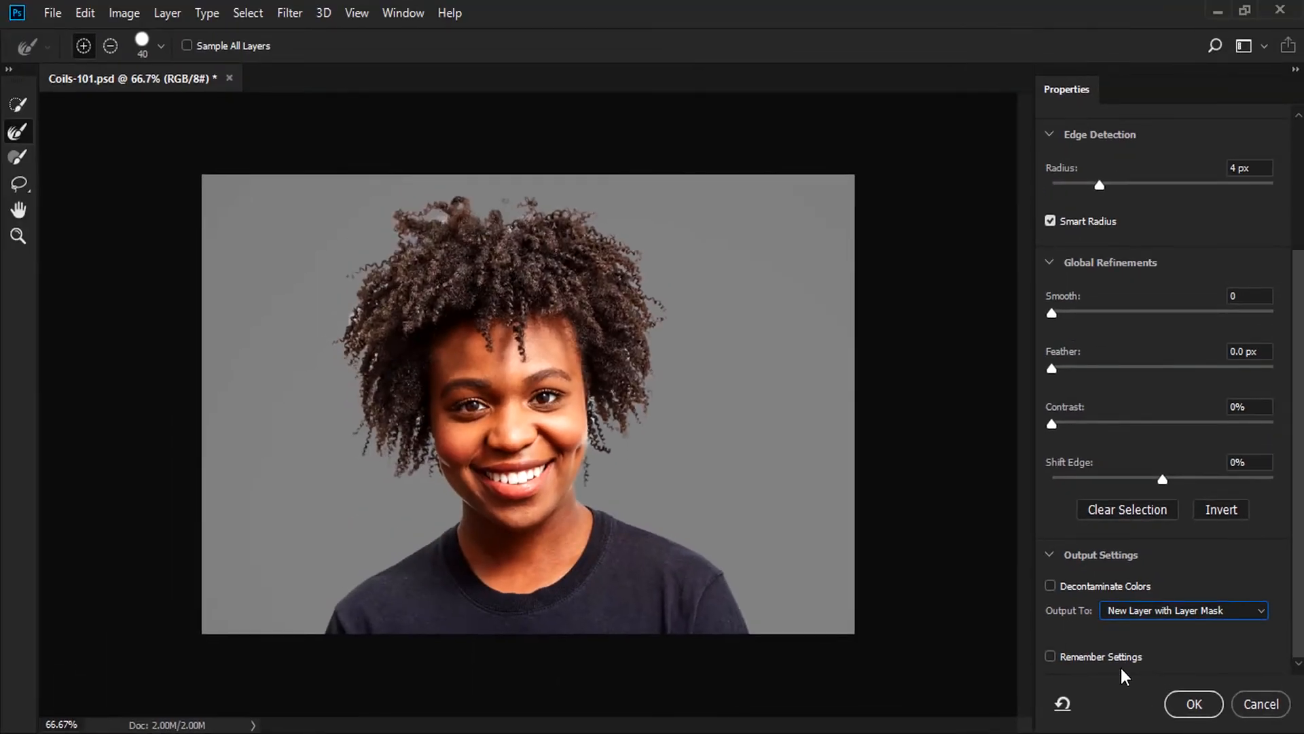
{"action": "left_click", "coordinate": [1195, 704]}
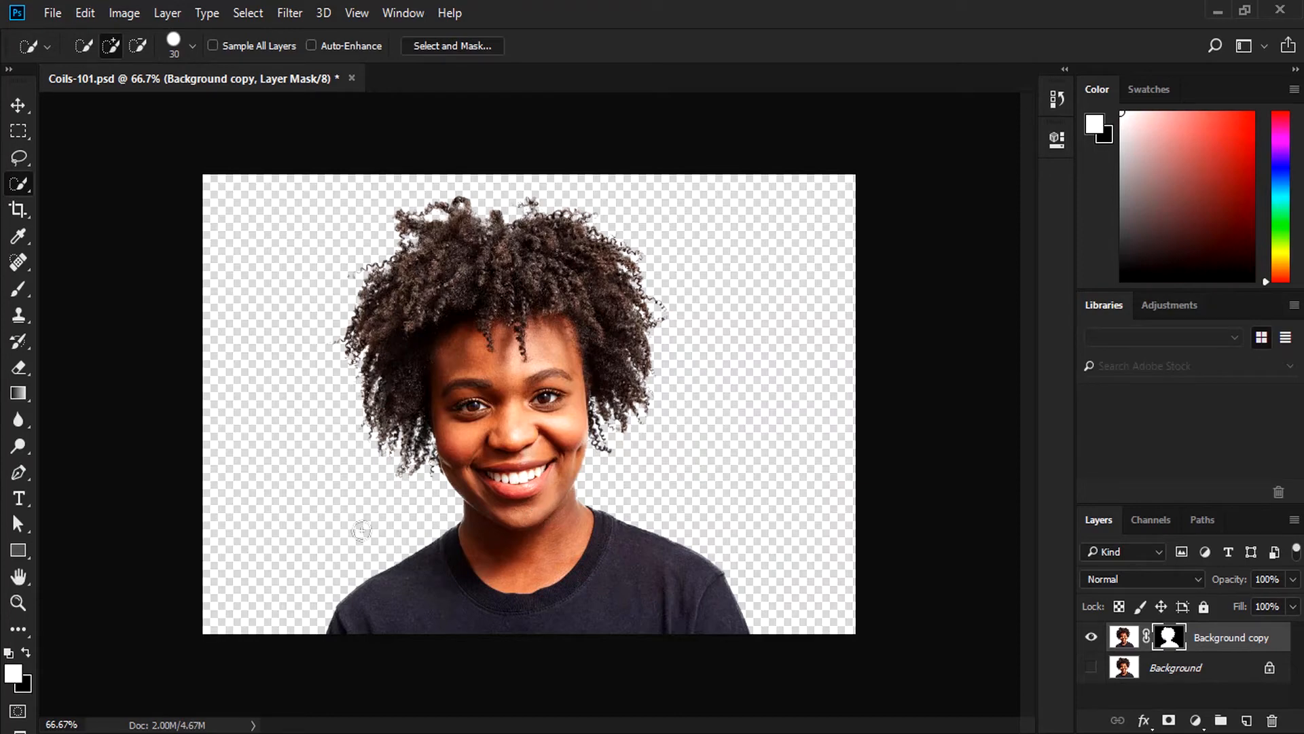
- Examine the cutout's edge along the cheek, hair and neck at 500% magnification
{"action": "left_click", "coordinate": [18, 603]}
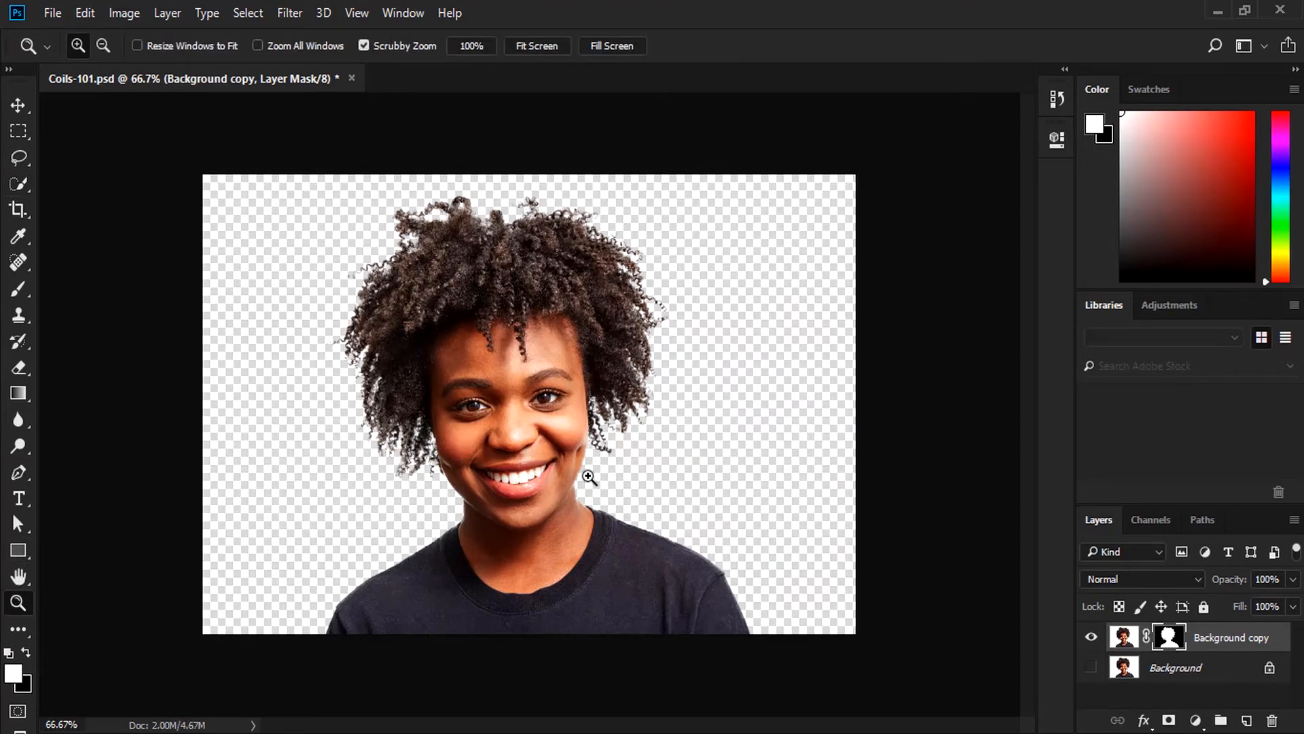
{"action": "left_click", "coordinate": [591, 486]}
{"action": "left_click", "coordinate": [567, 513]}
{"action": "left_click", "coordinate": [557, 441]}
{"action": "left_click", "coordinate": [559, 318]}
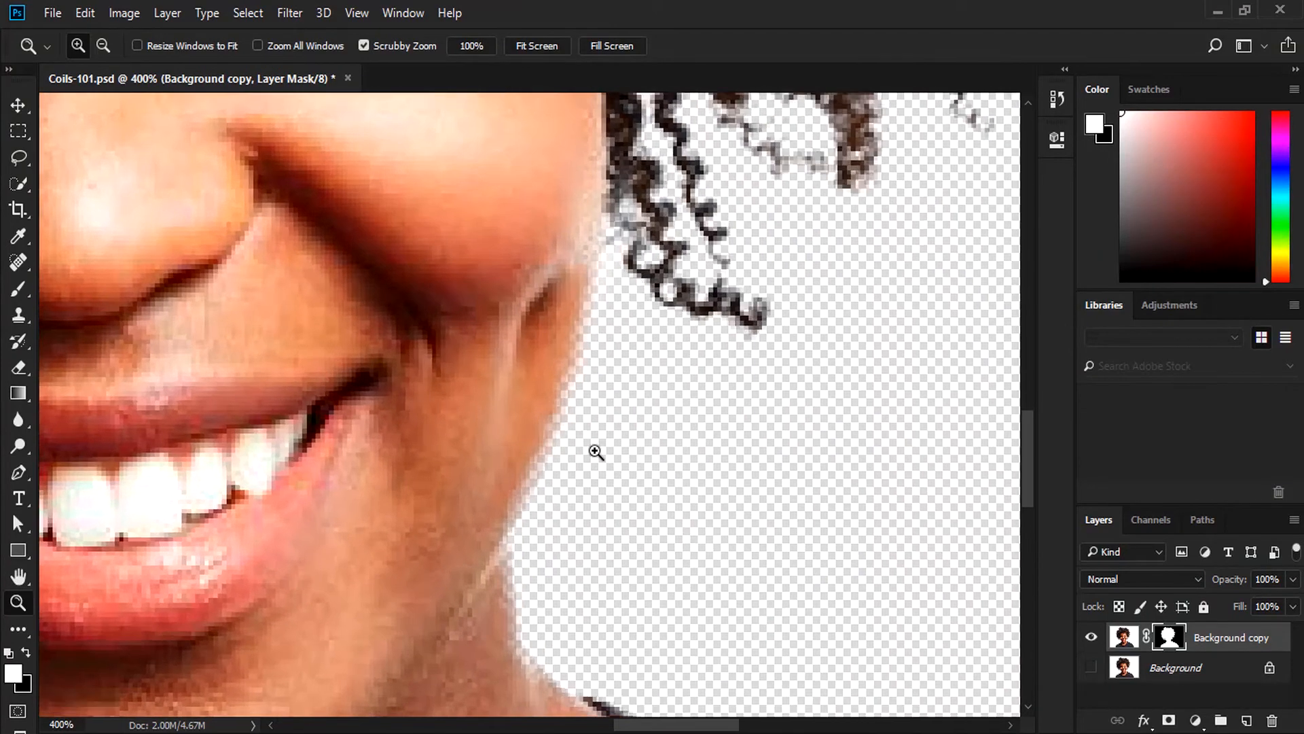
{"action": "left_click", "coordinate": [594, 451]}
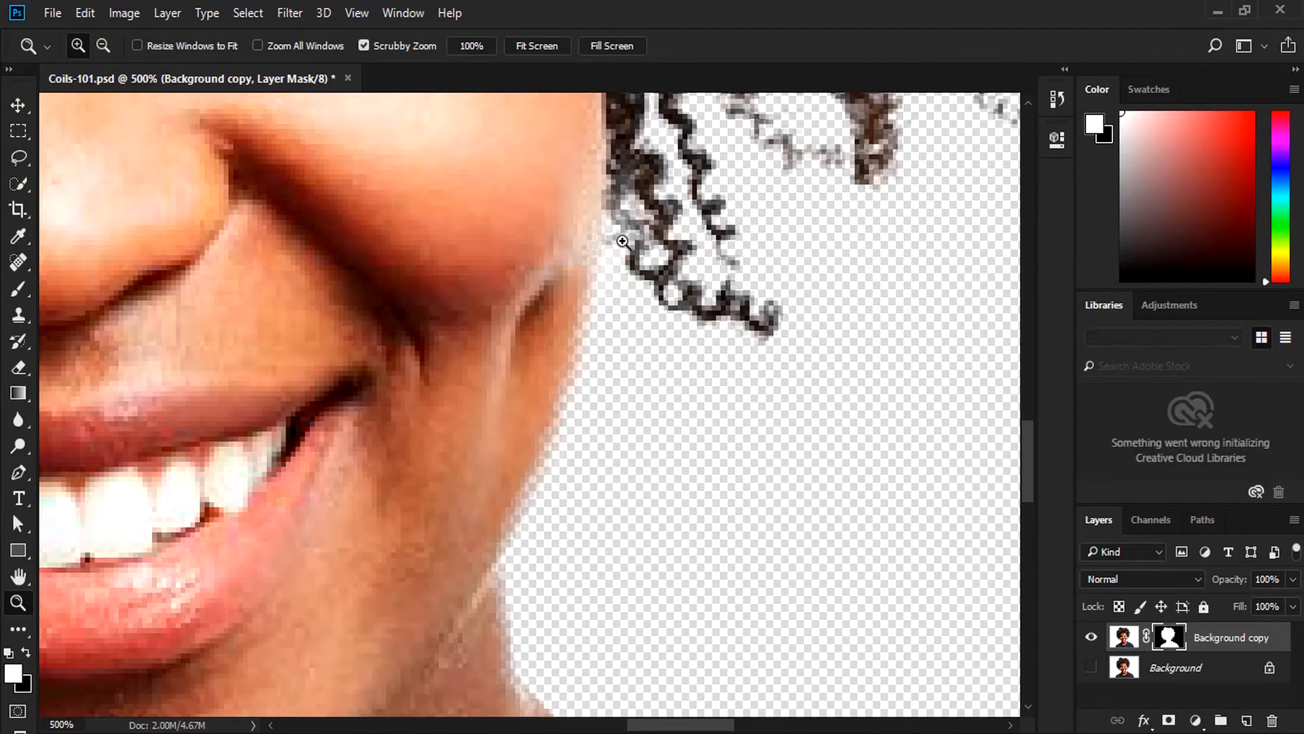
{"action": "scroll", "coordinate": [552, 239], "scroll_direction": "up", "scroll_amount": 5}
{"action": "scroll", "coordinate": [520, 293], "scroll_direction": "down", "scroll_amount": 7}
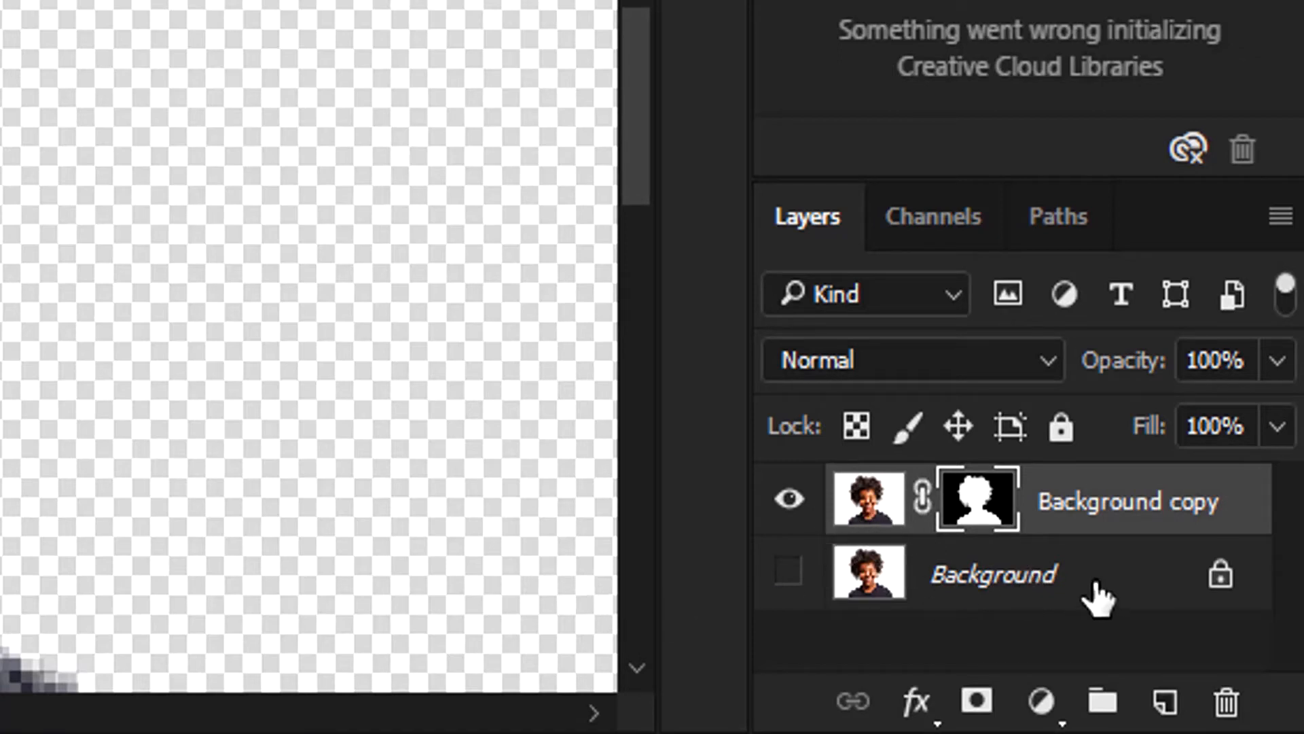
- Toggle the visibility of the Background copy and Background layers, leaving only the masked Background copy shown
{"action": "left_click", "coordinate": [791, 527]}
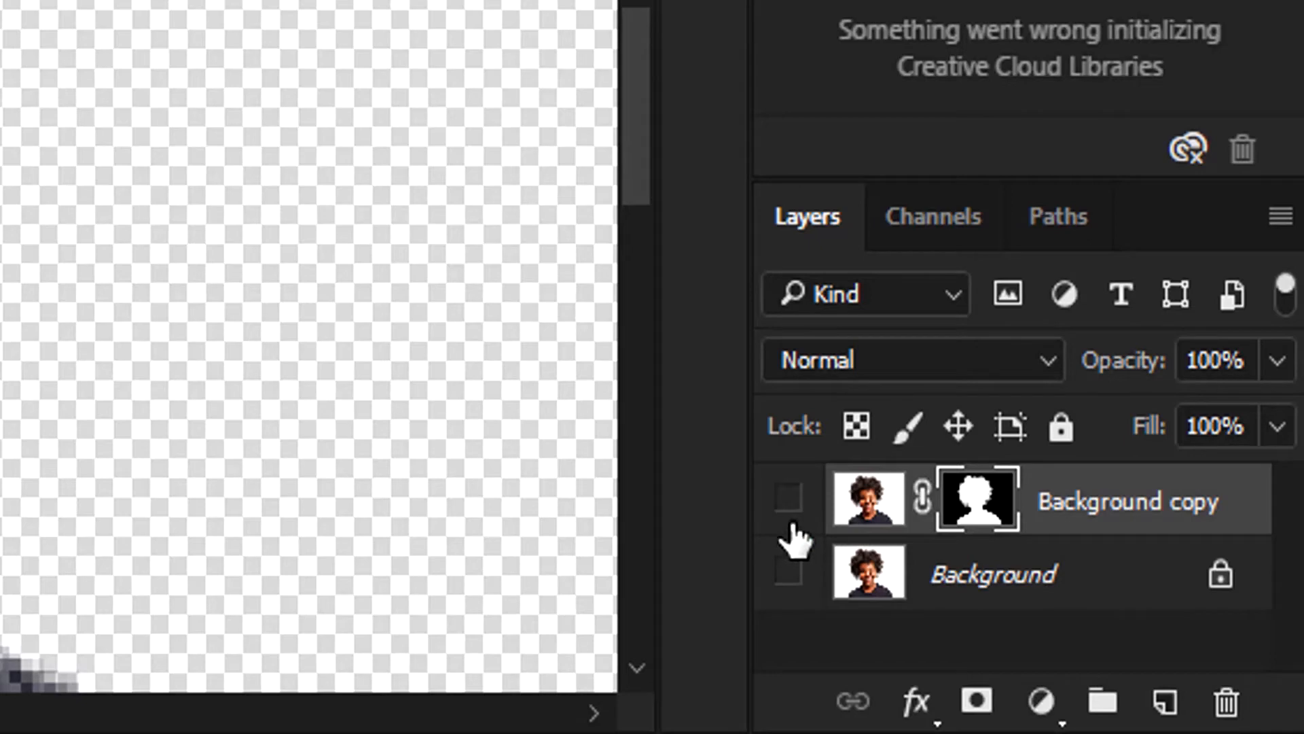
{"action": "left_click", "coordinate": [790, 564]}
{"action": "left_click", "coordinate": [790, 574]}
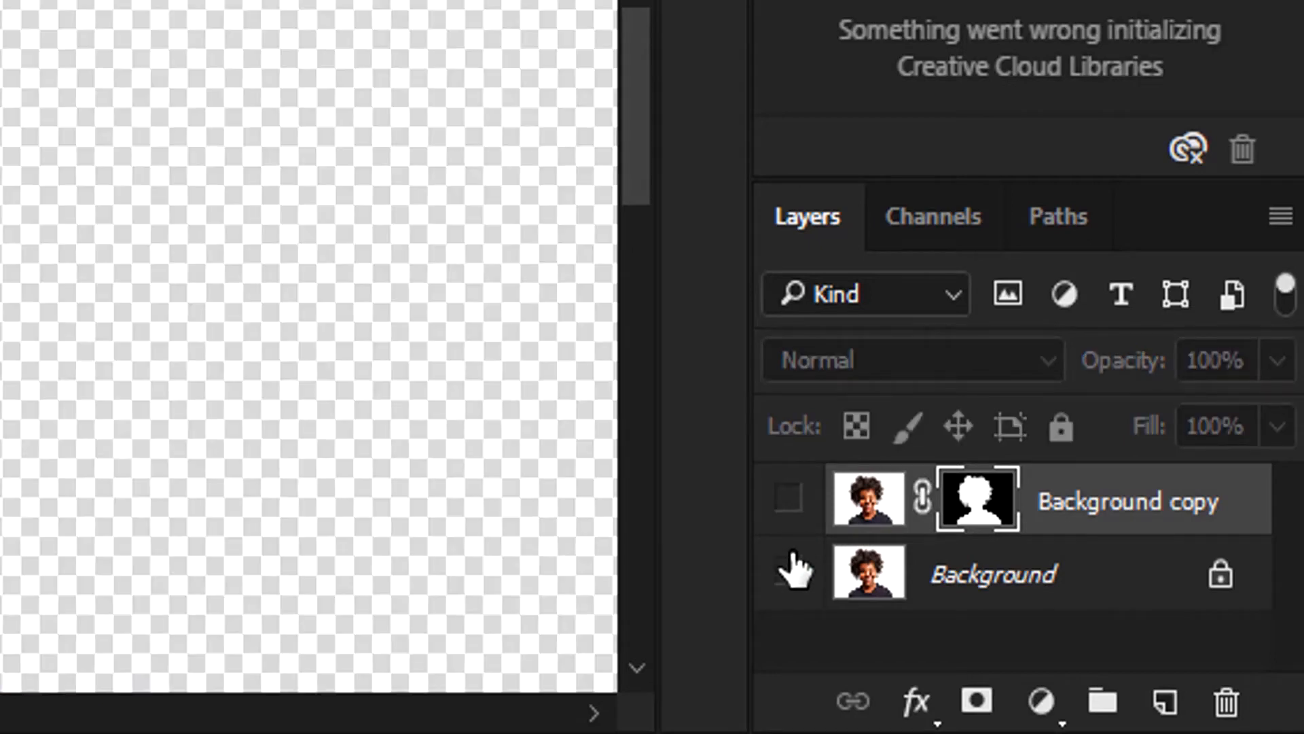
{"action": "left_click", "coordinate": [790, 504]}
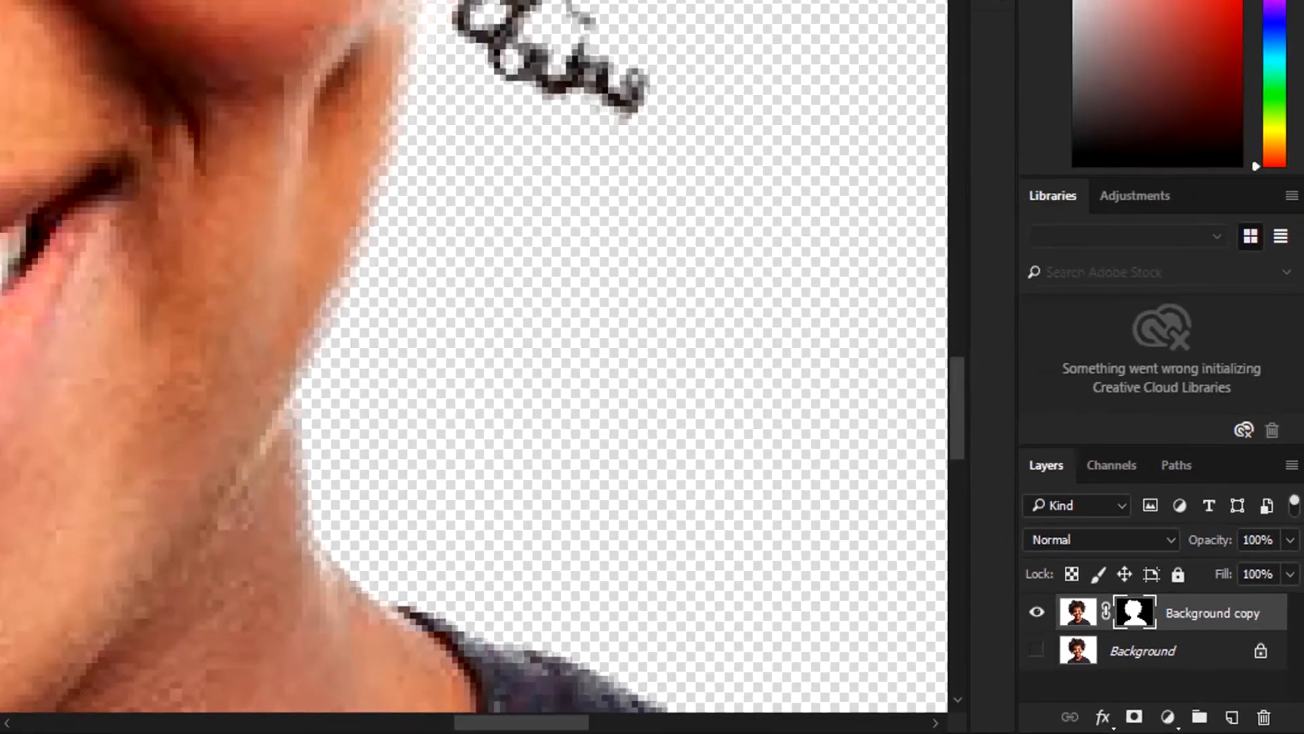
- Try painting white on the layer mask along the jaw and neck edge with a 13 px Brush, then undo the stroke
{"action": "right_click", "coordinate": [20, 290]}
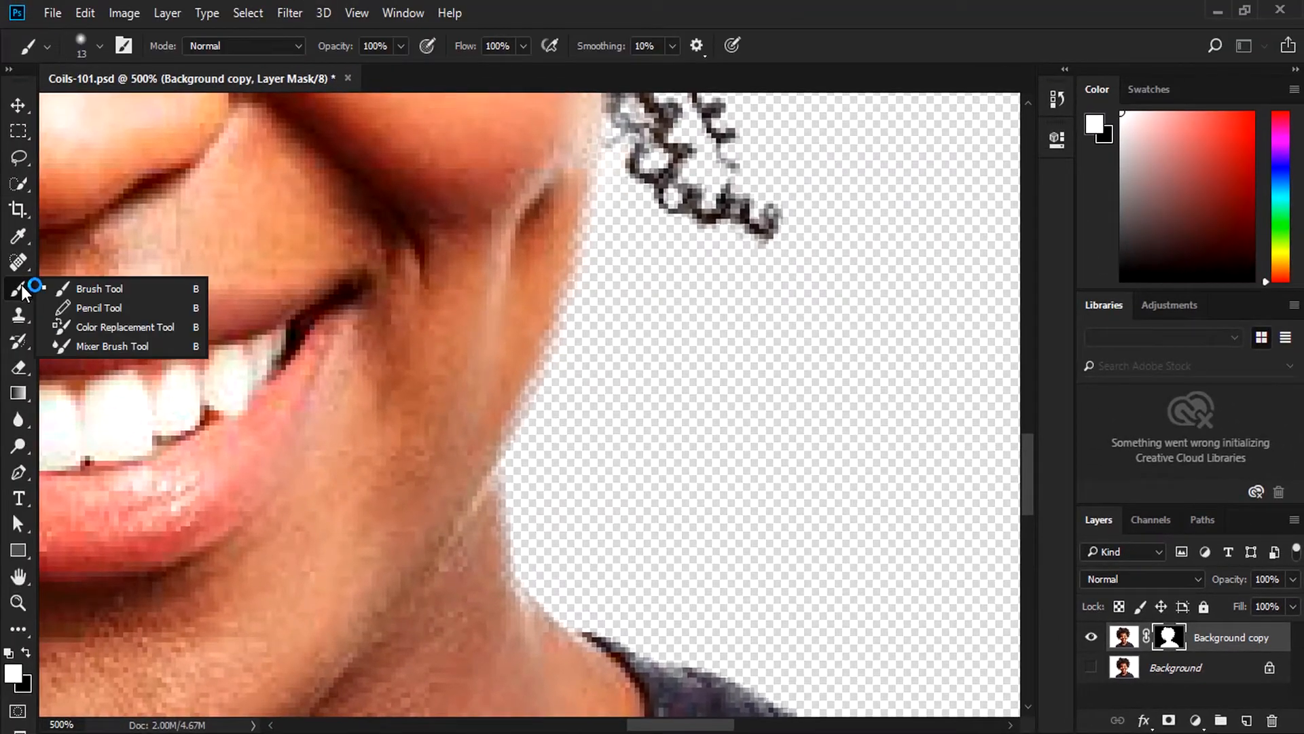
{"action": "left_click", "coordinate": [66, 297]}
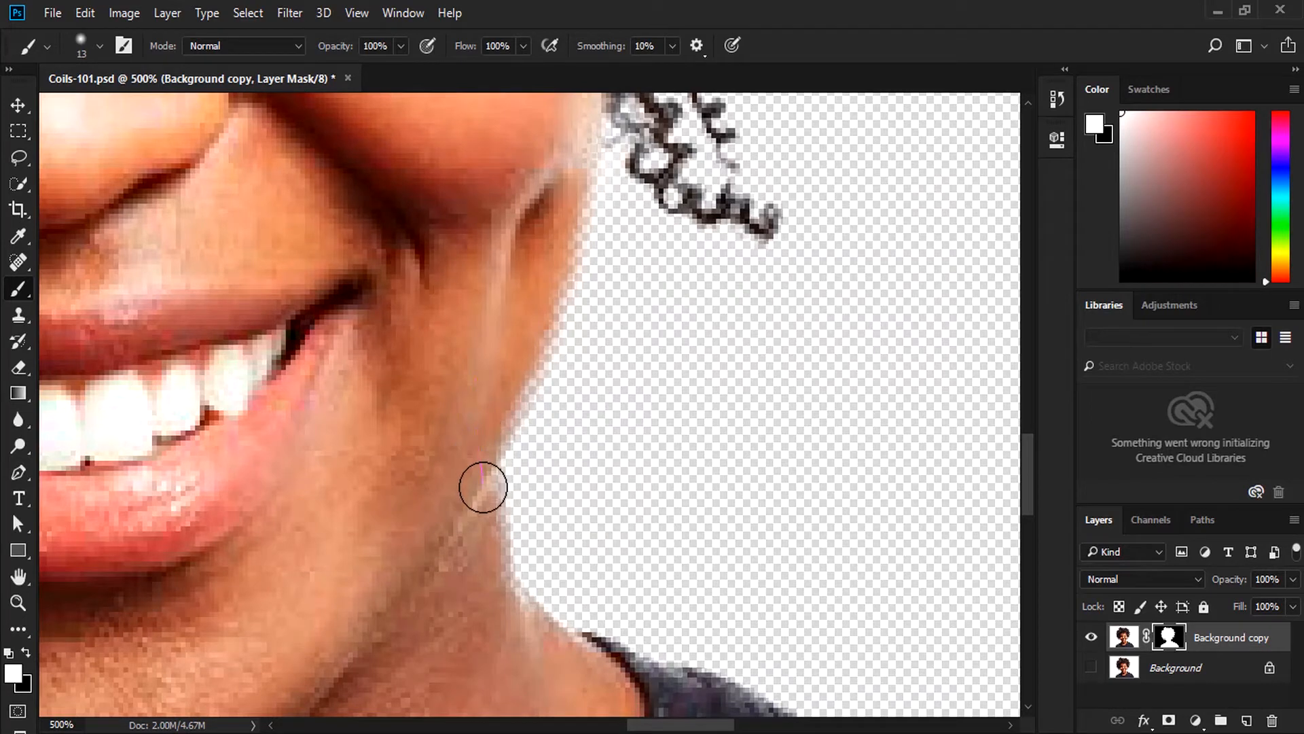
{"action": "mouse_move", "coordinate": [518, 394]}
{"action": "left_mouse_down"}
{"action": "mouse_move", "coordinate": [501, 531]}
{"action": "mouse_move", "coordinate": [540, 306]}
{"action": "mouse_move", "coordinate": [507, 603]}
{"action": "mouse_move", "coordinate": [552, 467]}
{"action": "mouse_move", "coordinate": [553, 278]}
{"action": "mouse_move", "coordinate": [538, 487]}
{"action": "left_mouse_up"}
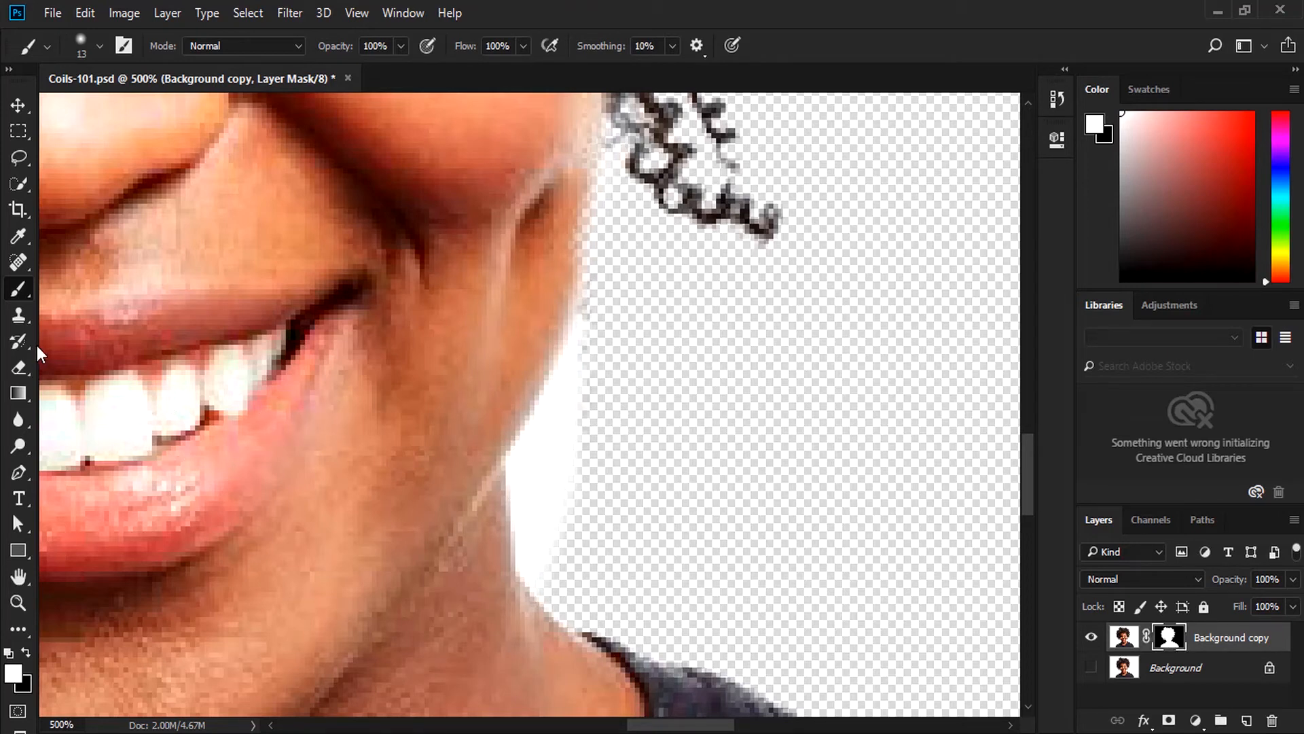
{"action": "key", "text": "ctrl+z"}
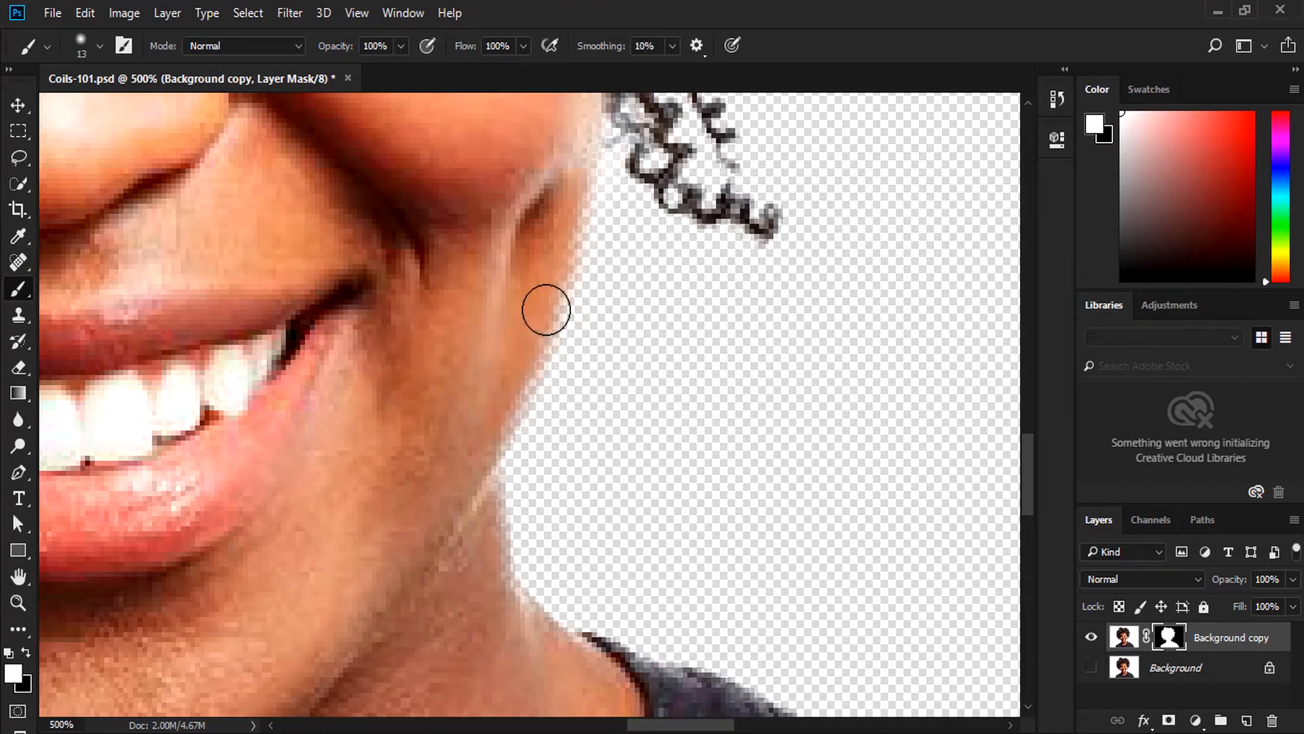
- Reduce the brush to 7 px and paint white on the layer mask along the edge of the cheek, jaw and neck
{"action": "key", "text": "bracketleft"}
{"action": "key", "text": "bracketleft"}
{"action": "key", "text": "bracketleft"}
{"action": "key", "text": "bracketleft"}
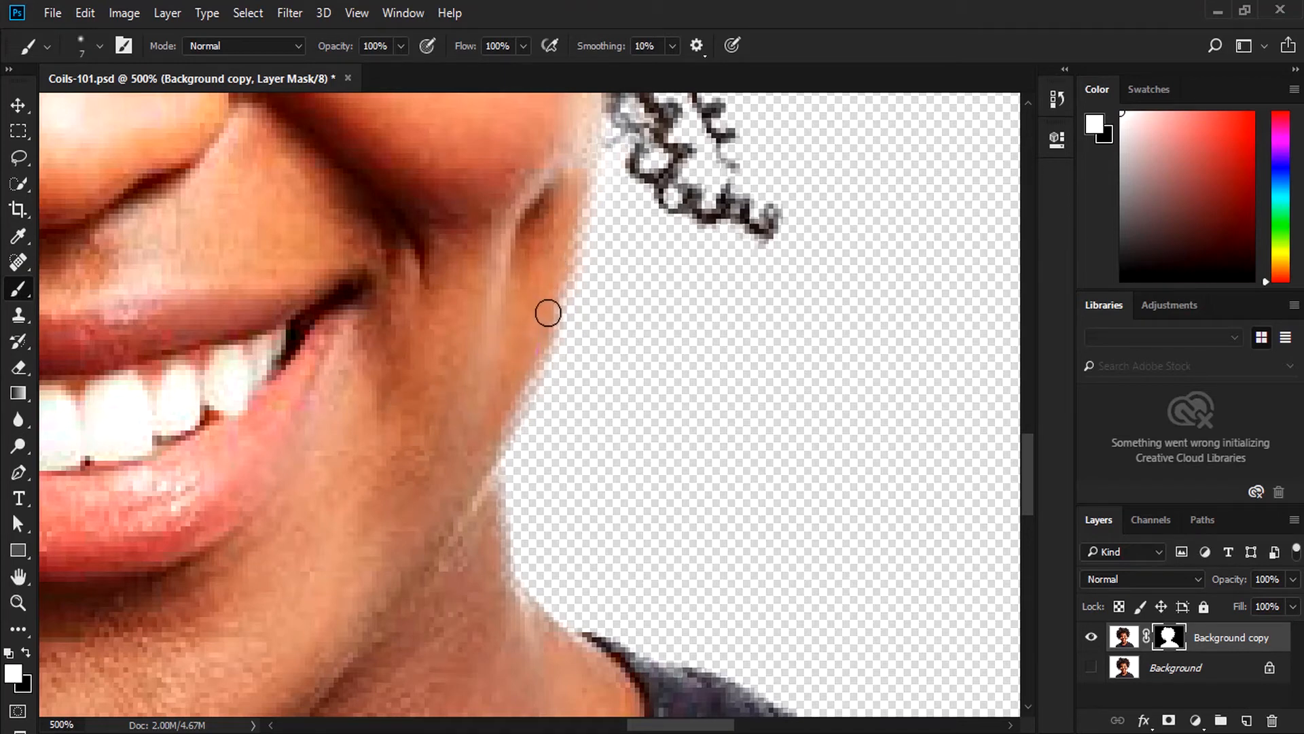
{"action": "mouse_move", "coordinate": [532, 341]}
{"action": "left_mouse_down"}
{"action": "mouse_move", "coordinate": [563, 250]}
{"action": "mouse_move", "coordinate": [570, 108]}
{"action": "mouse_move", "coordinate": [567, 186]}
{"action": "left_mouse_up"}
{"action": "mouse_move", "coordinate": [537, 314]}
{"action": "left_mouse_down"}
{"action": "mouse_move", "coordinate": [486, 396]}
{"action": "mouse_move", "coordinate": [542, 341]}
{"action": "mouse_move", "coordinate": [558, 286]}
{"action": "mouse_move", "coordinate": [504, 454]}
{"action": "mouse_move", "coordinate": [574, 134]}
{"action": "mouse_move", "coordinate": [479, 502]}
{"action": "mouse_move", "coordinate": [483, 534]}
{"action": "mouse_move", "coordinate": [494, 461]}
{"action": "mouse_move", "coordinate": [497, 623]}
{"action": "left_mouse_up"}
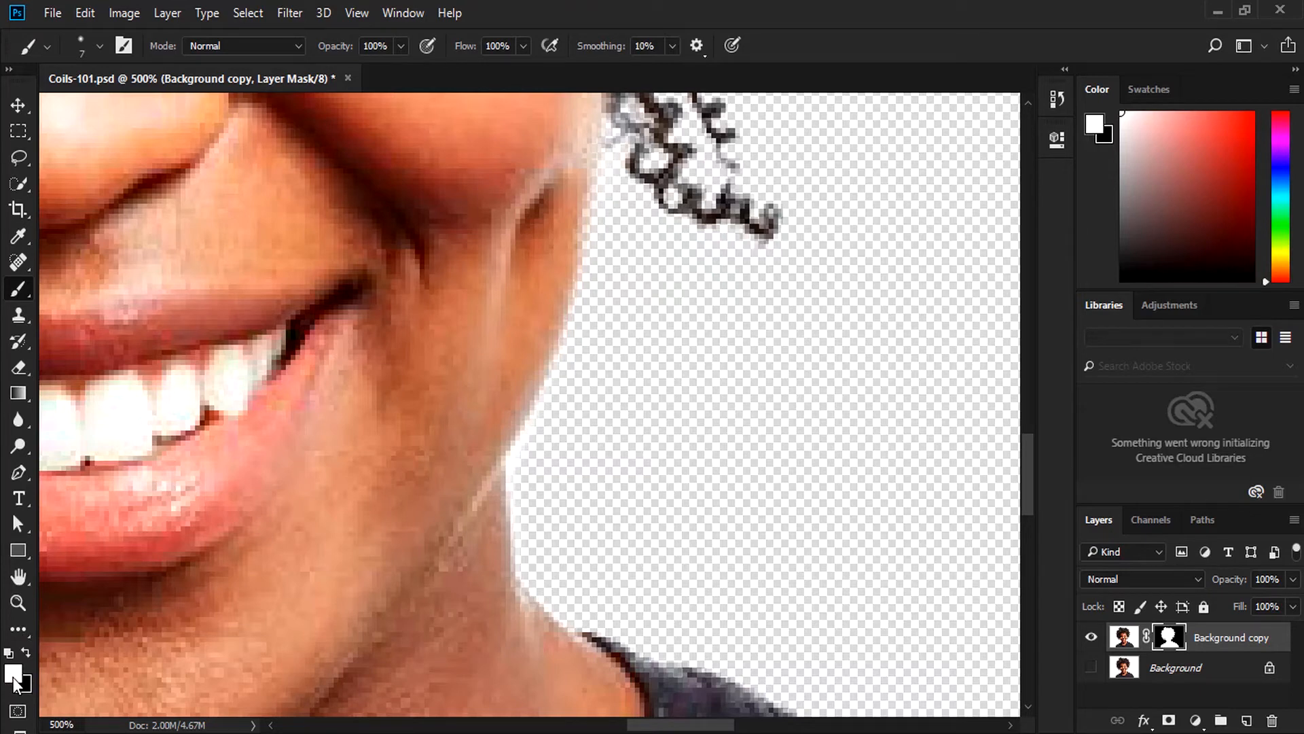
- Try painting black on the layer mask across the cheek, then undo the stroke and restore white as the foreground color
{"action": "left_click", "coordinate": [26, 654]}
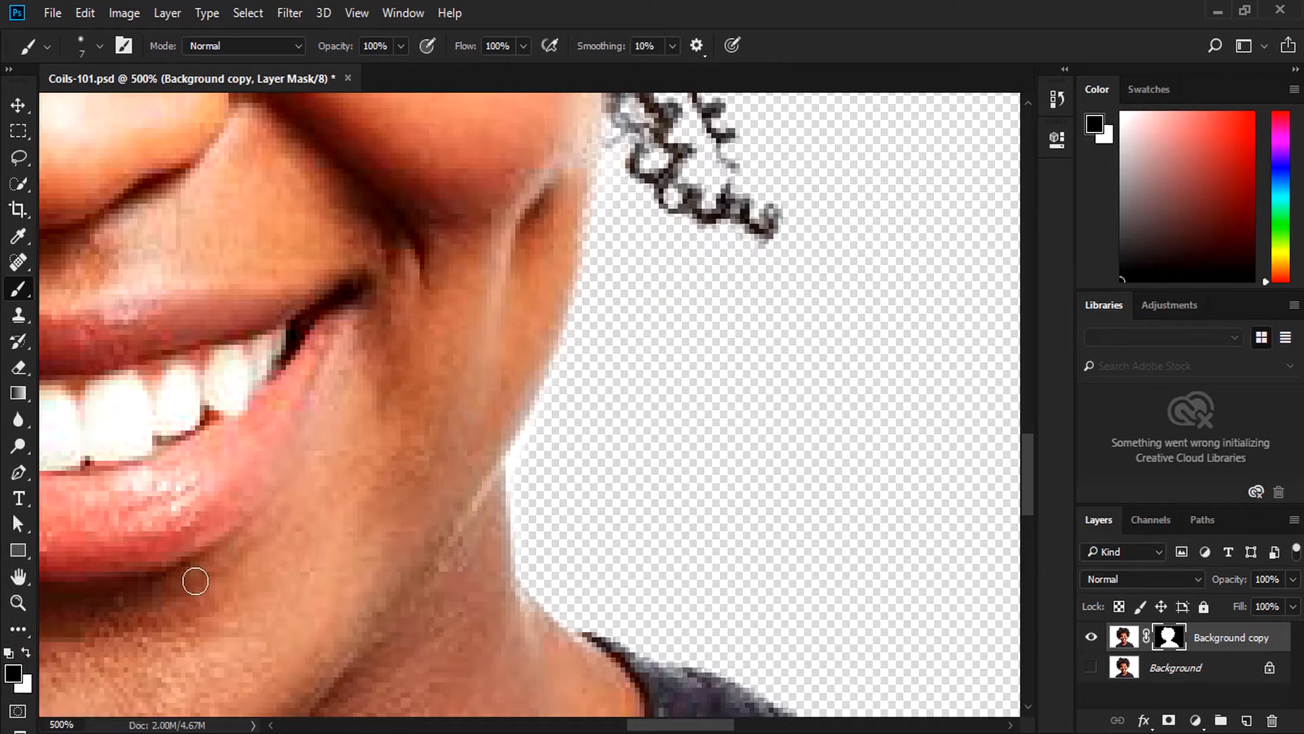
{"action": "mouse_move", "coordinate": [522, 235]}
{"action": "left_mouse_down"}
{"action": "mouse_move", "coordinate": [472, 402]}
{"action": "mouse_move", "coordinate": [384, 522]}
{"action": "mouse_move", "coordinate": [476, 290]}
{"action": "mouse_move", "coordinate": [487, 207]}
{"action": "mouse_move", "coordinate": [388, 510]}
{"action": "mouse_move", "coordinate": [442, 417]}
{"action": "mouse_move", "coordinate": [496, 246]}
{"action": "mouse_move", "coordinate": [494, 265]}
{"action": "mouse_move", "coordinate": [427, 455]}
{"action": "mouse_move", "coordinate": [379, 528]}
{"action": "mouse_move", "coordinate": [434, 338]}
{"action": "mouse_move", "coordinate": [445, 230]}
{"action": "mouse_move", "coordinate": [344, 559]}
{"action": "mouse_move", "coordinate": [371, 283]}
{"action": "mouse_move", "coordinate": [341, 453]}
{"action": "mouse_move", "coordinate": [364, 479]}
{"action": "mouse_move", "coordinate": [399, 279]}
{"action": "mouse_move", "coordinate": [376, 414]}
{"action": "left_mouse_up"}
{"action": "key", "text": "ctrl+z"}
{"action": "key", "text": "x"}
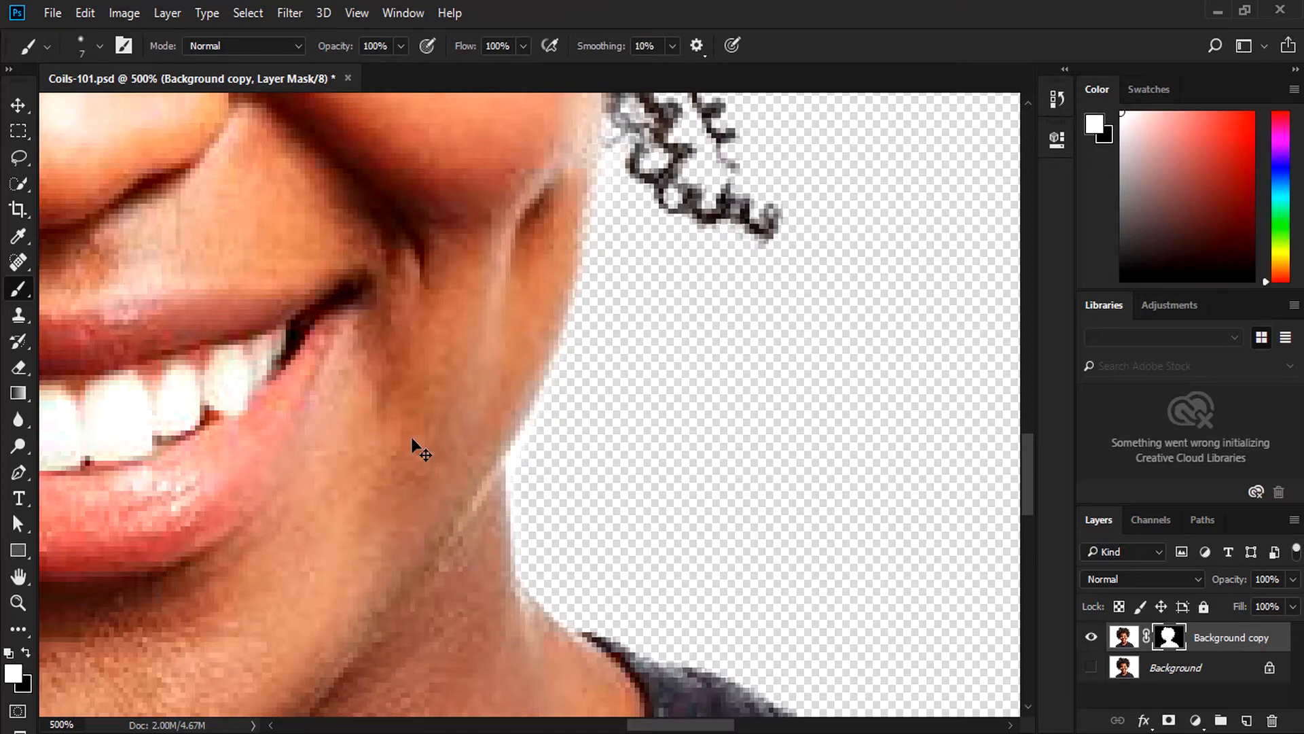
- Place image 2 from the backGround pngtree folder into the document as an embedded object
{"action": "key", "text": "ctrl+0"}
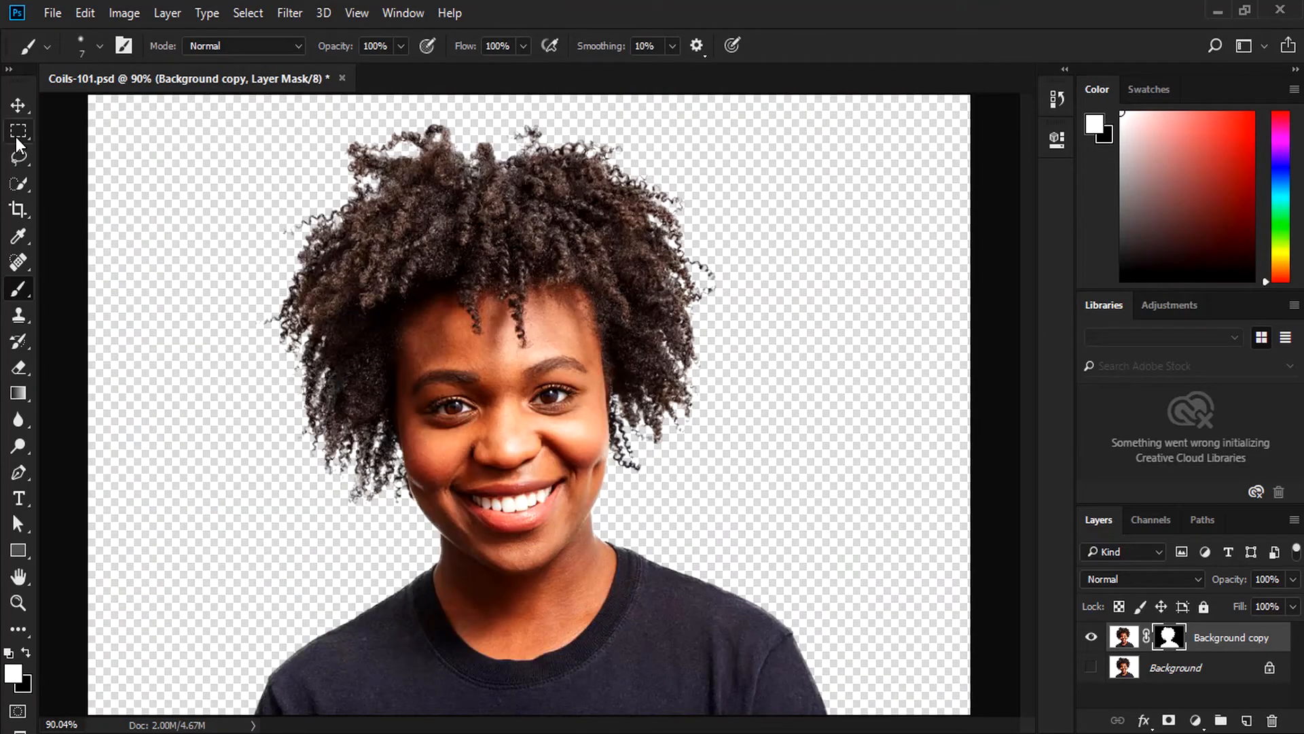
{"action": "left_click", "coordinate": [19, 105]}
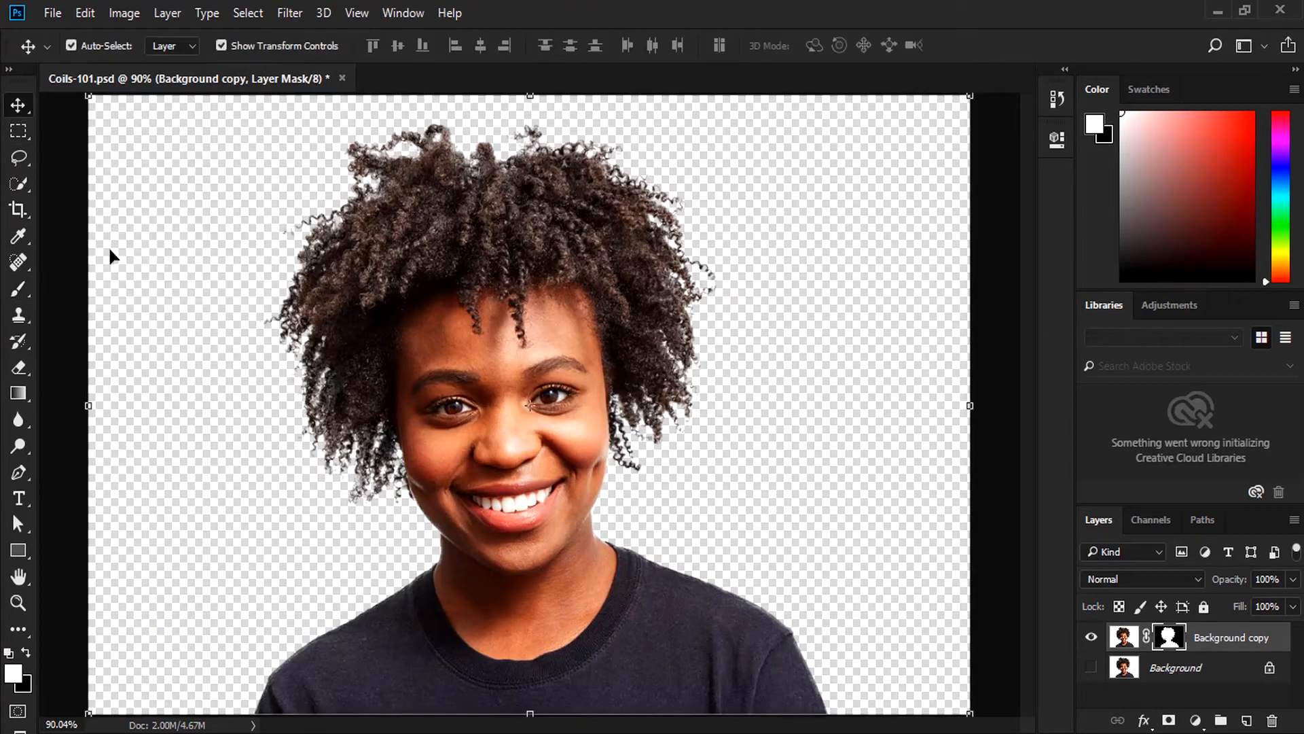
{"action": "left_click", "coordinate": [178, 325]}
{"action": "left_click", "coordinate": [54, 14]}
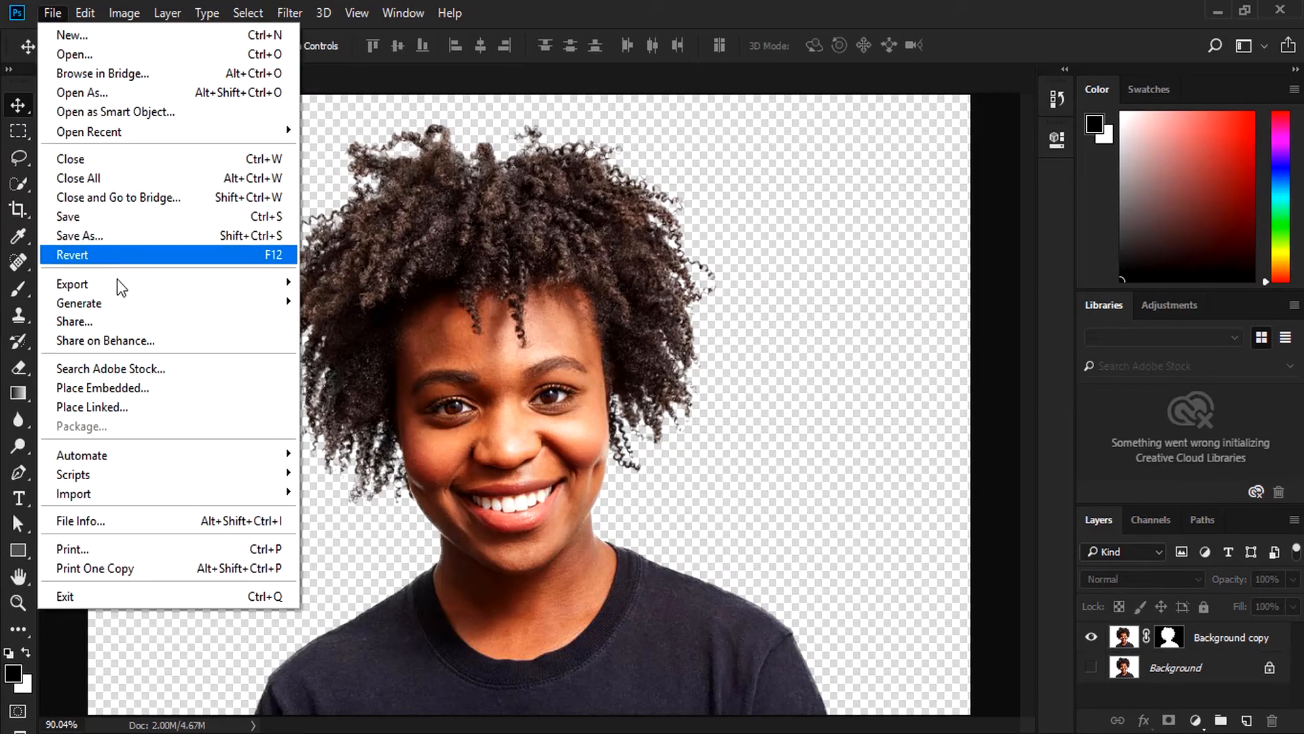
{"action": "left_click", "coordinate": [153, 386]}
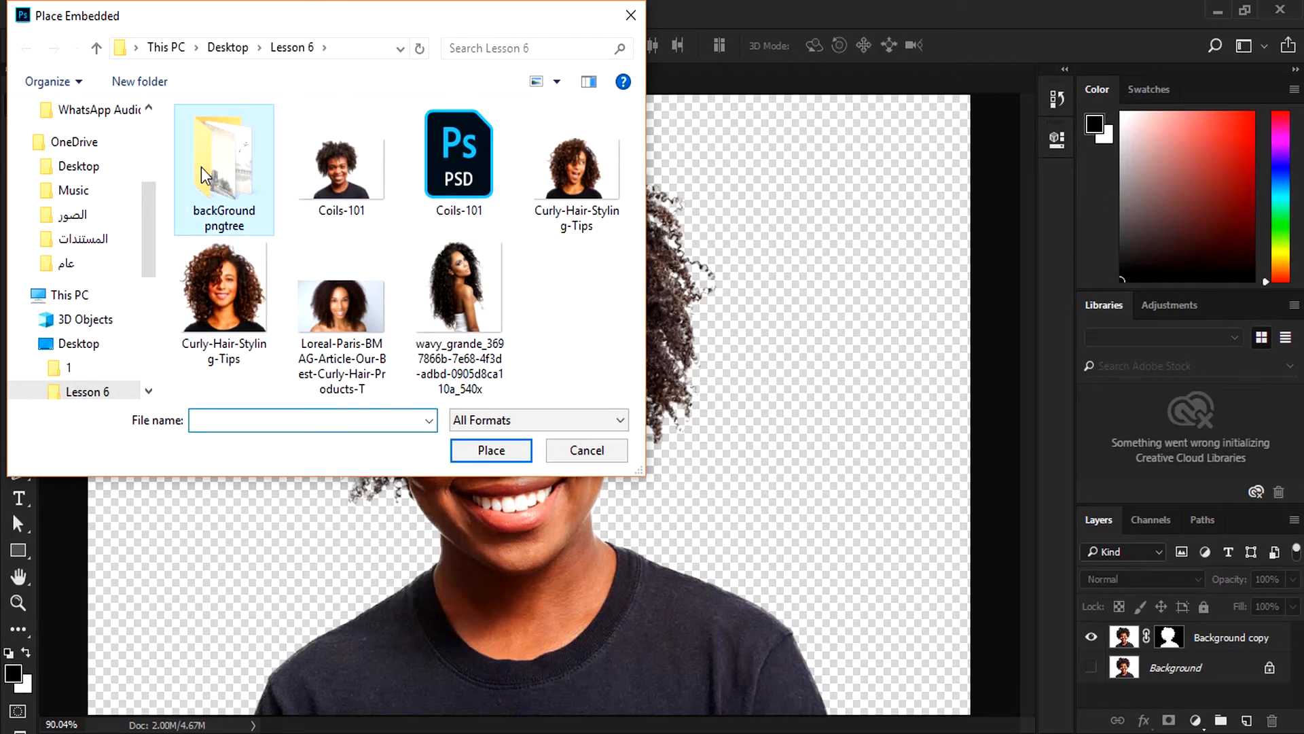
{"action": "double_click", "coordinate": [201, 167]}
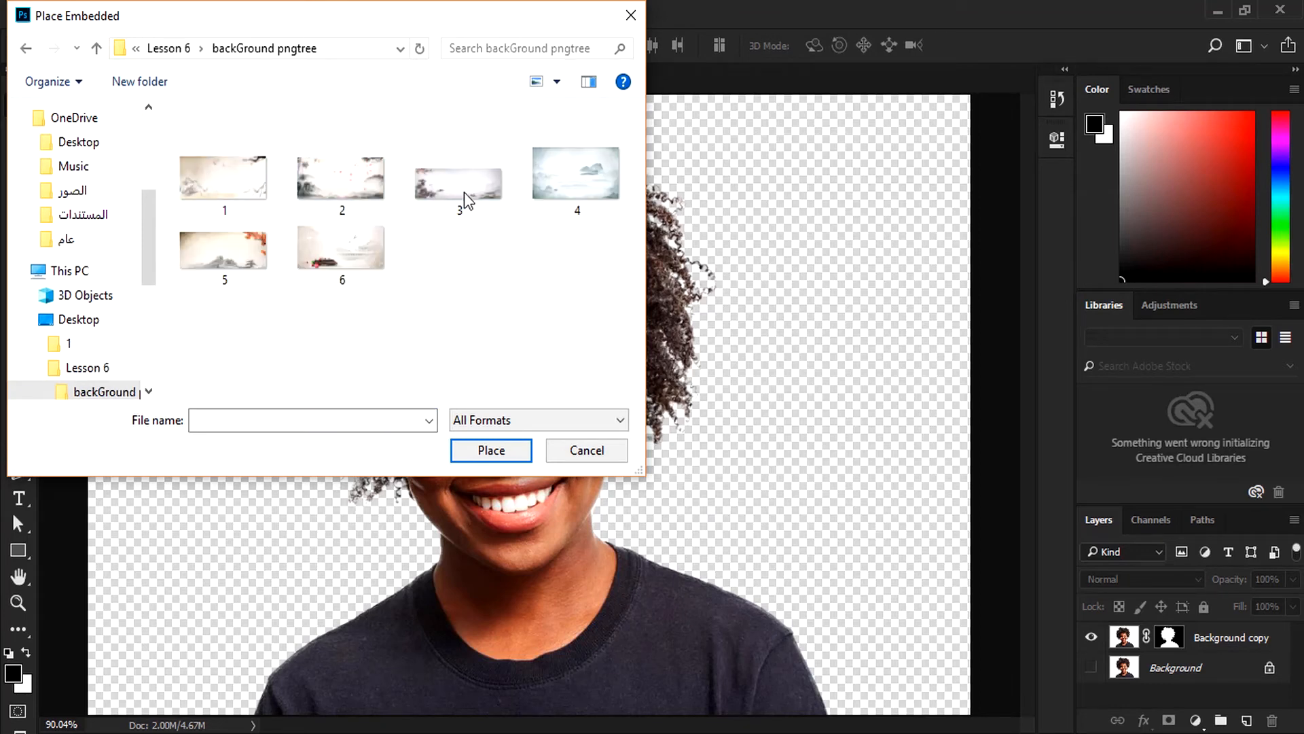
{"action": "double_click", "coordinate": [346, 190]}
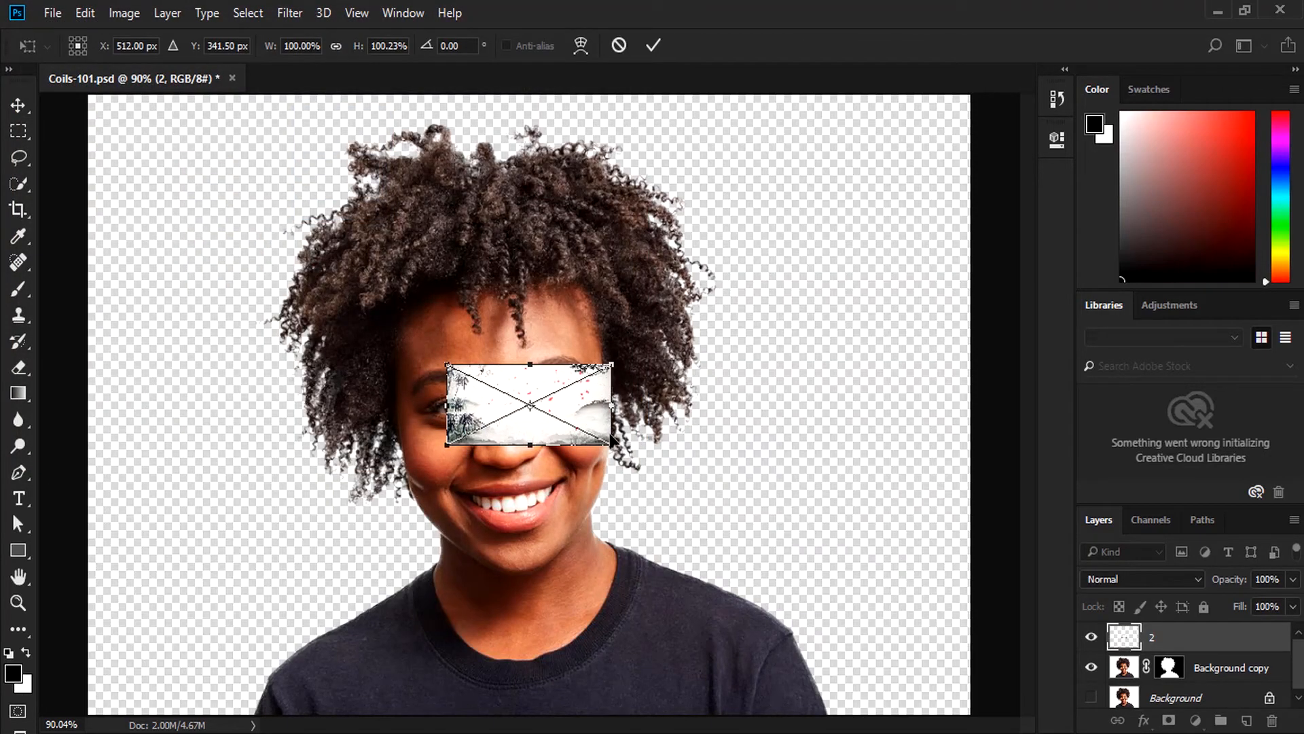
- Enlarge the placed image proportionally until it covers the whole canvas and apply the transform
{"action": "left_click_drag", "start_coordinate": [610, 438], "coordinate": [1155, 709]}
{"action": "left_click_drag", "start_coordinate": [740, 542], "coordinate": [743, 536]}
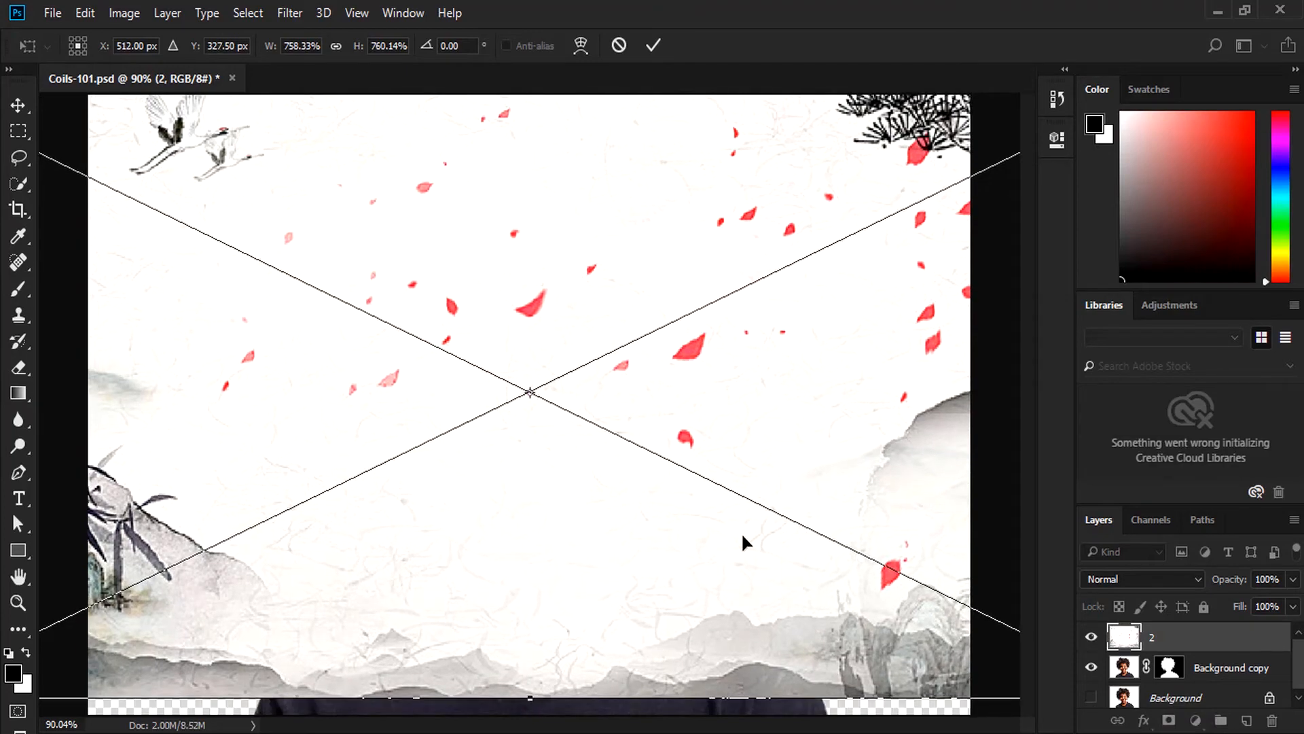
{"action": "key", "text": "ctrl+minus"}
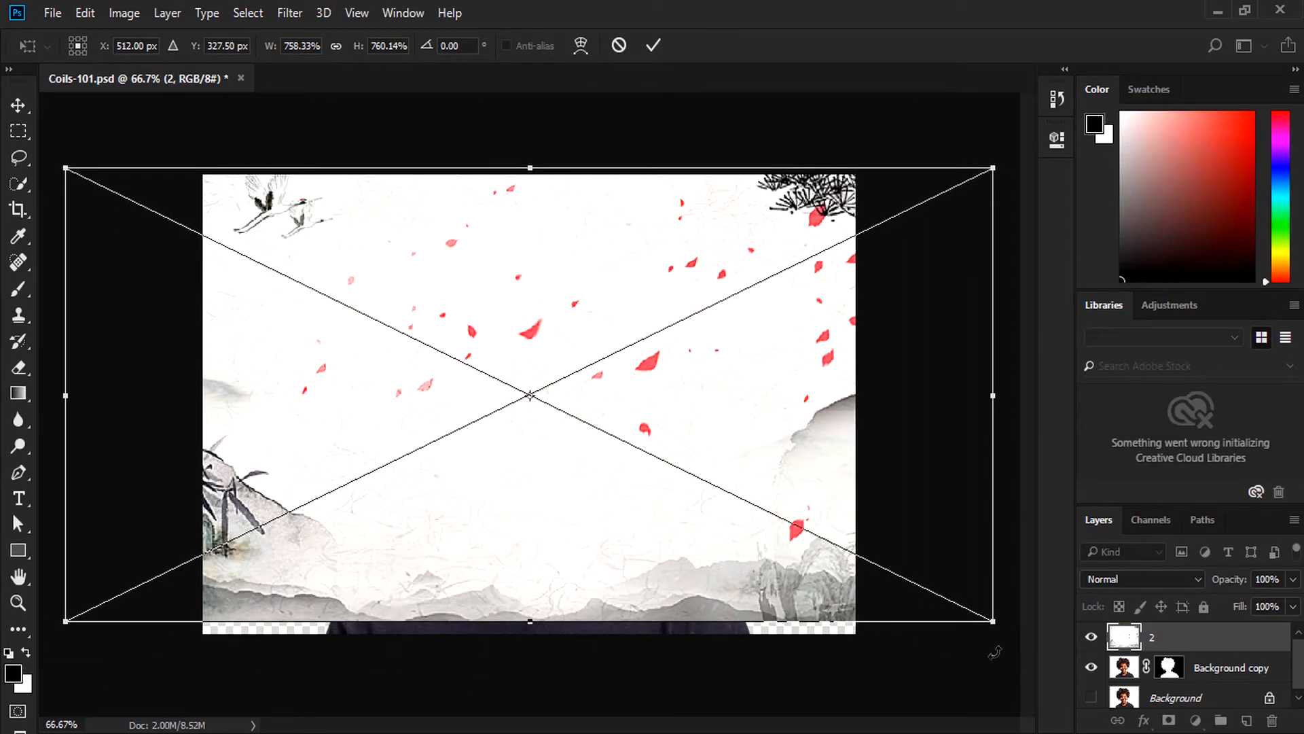
{"action": "left_click_drag", "start_coordinate": [992, 622], "coordinate": [1022, 642]}
{"action": "key", "text": "Return"}
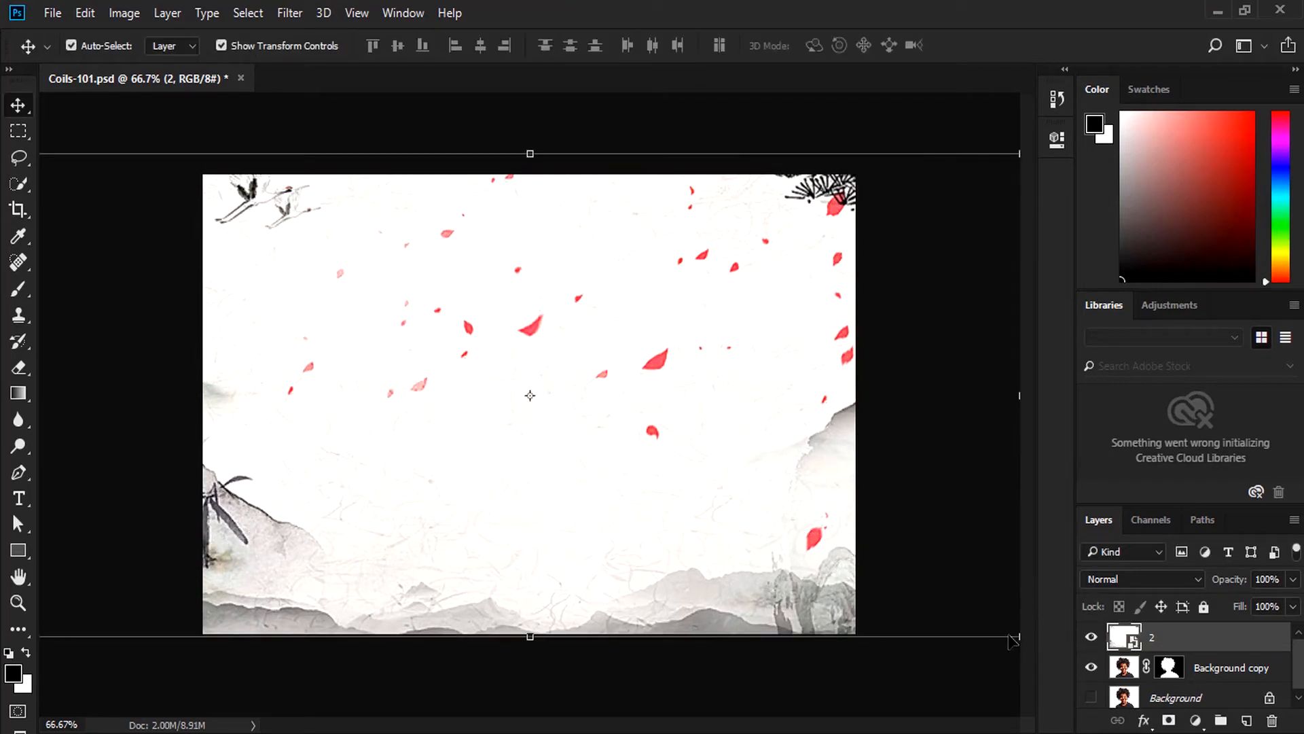
- Move layer 2 beneath the Background copy layer and shift the woman's cutout to the left side of the canvas
{"action": "left_click_drag", "start_coordinate": [1179, 647], "coordinate": [1180, 676]}
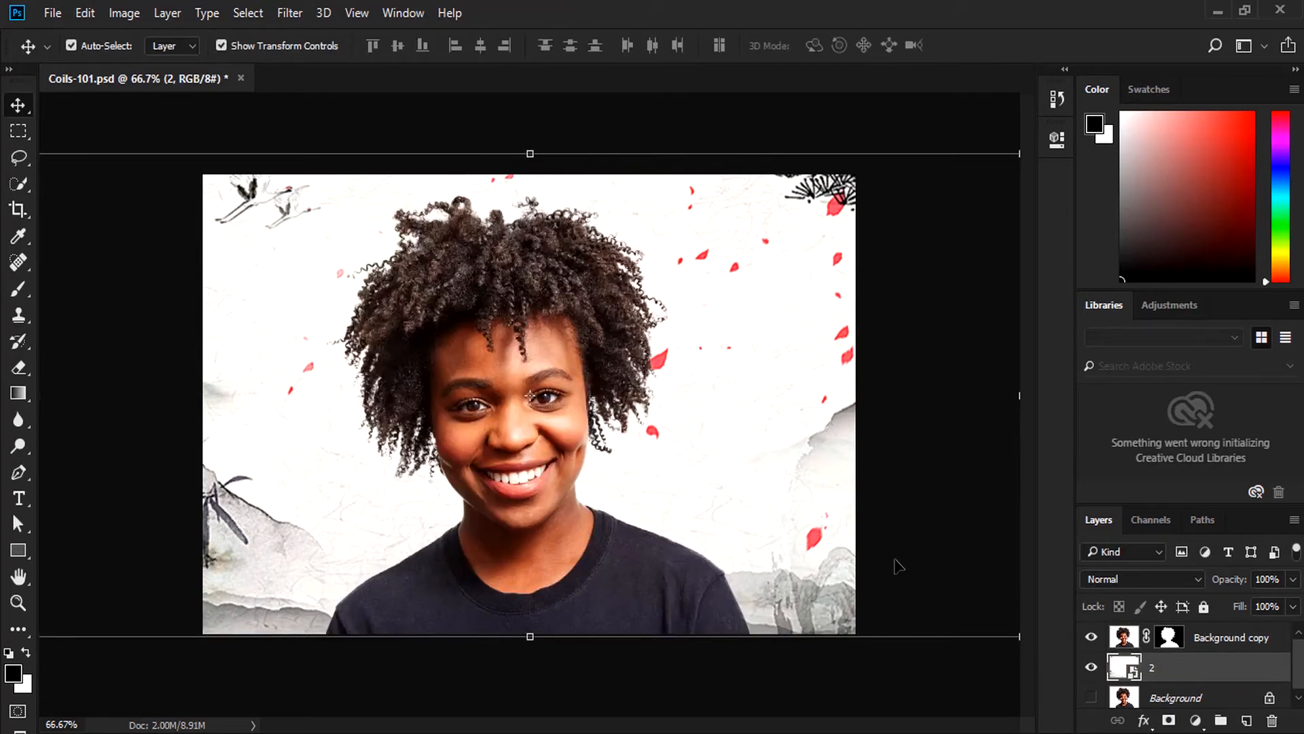
{"action": "left_click", "coordinate": [555, 346]}
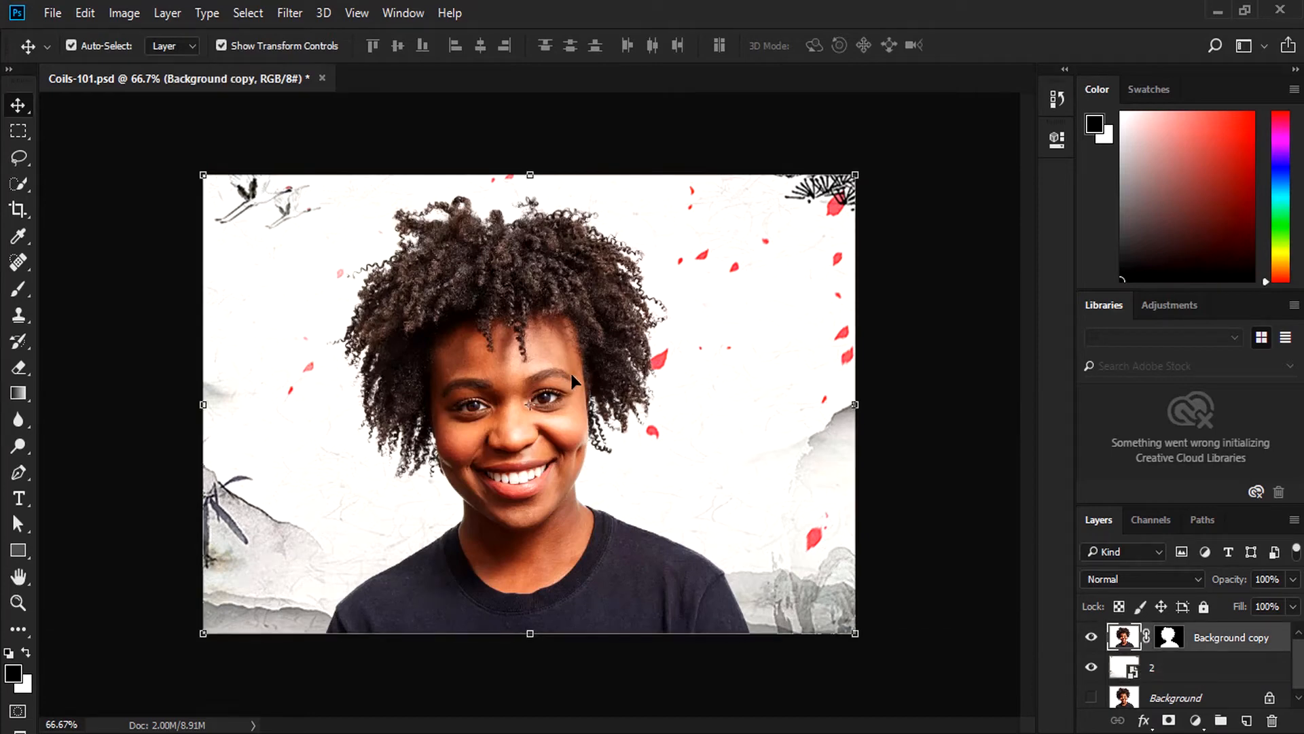
{"action": "left_click_drag", "start_coordinate": [527, 364], "coordinate": [433, 381]}
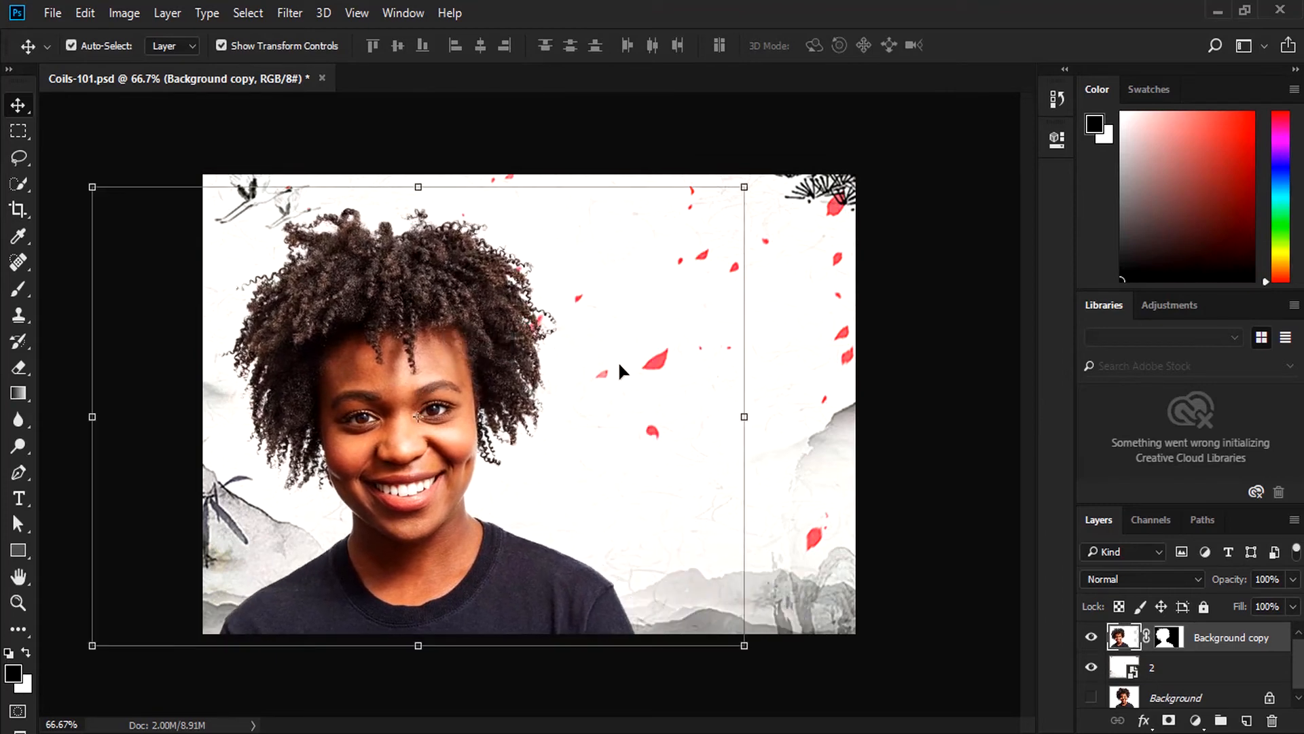
{"action": "left_click", "coordinate": [682, 400]}
{"action": "left_click", "coordinate": [449, 349]}
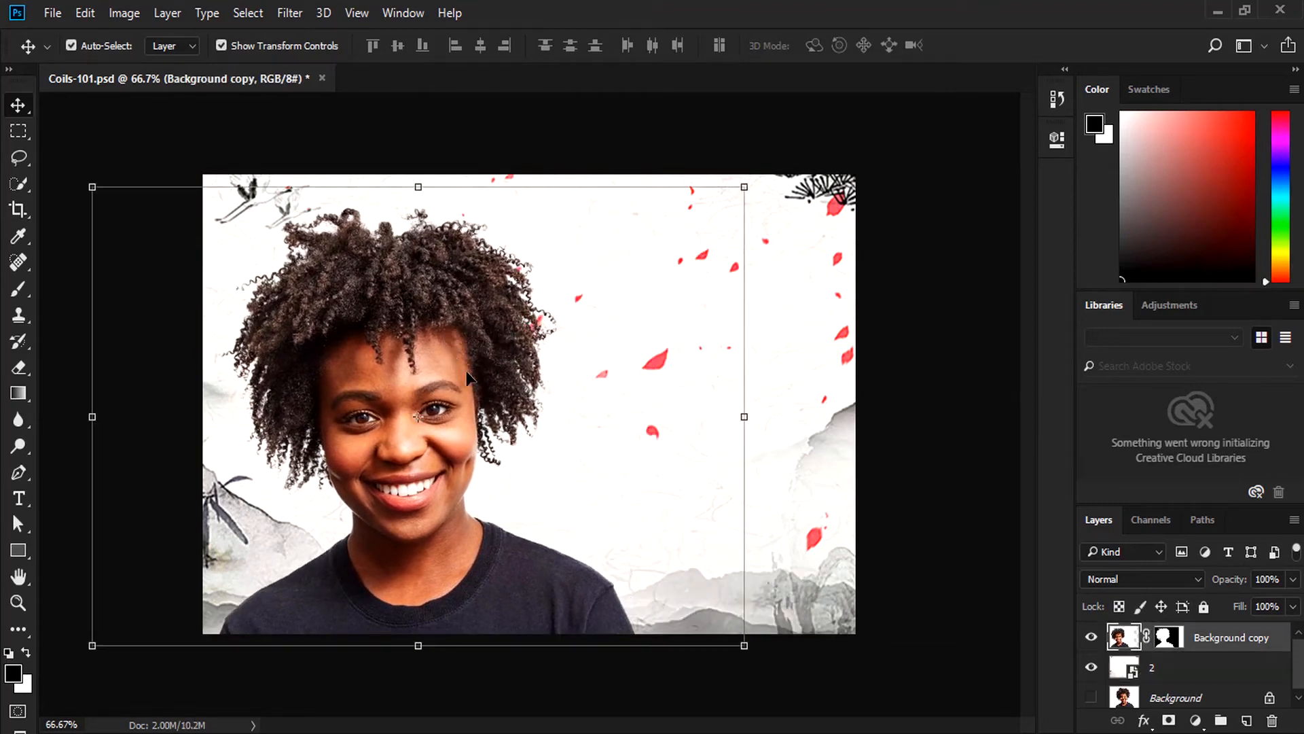
{"action": "left_click", "coordinate": [886, 525]}
{"action": "left_click", "coordinate": [398, 367]}
{"action": "left_click", "coordinate": [630, 456]}
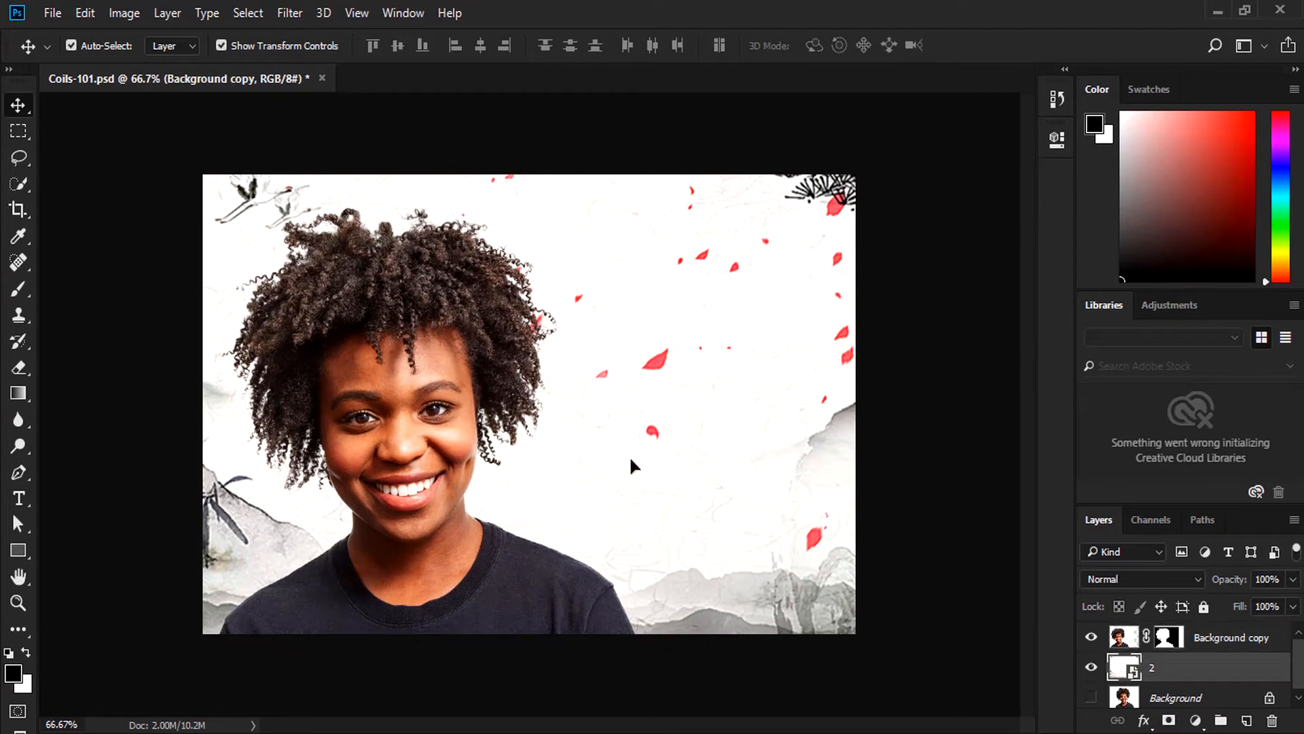
- Add the text "i love Aftica" in white 93 pt Oswald Regular to the right of the woman's hair
{"action": "left_click", "coordinate": [62, 265]}
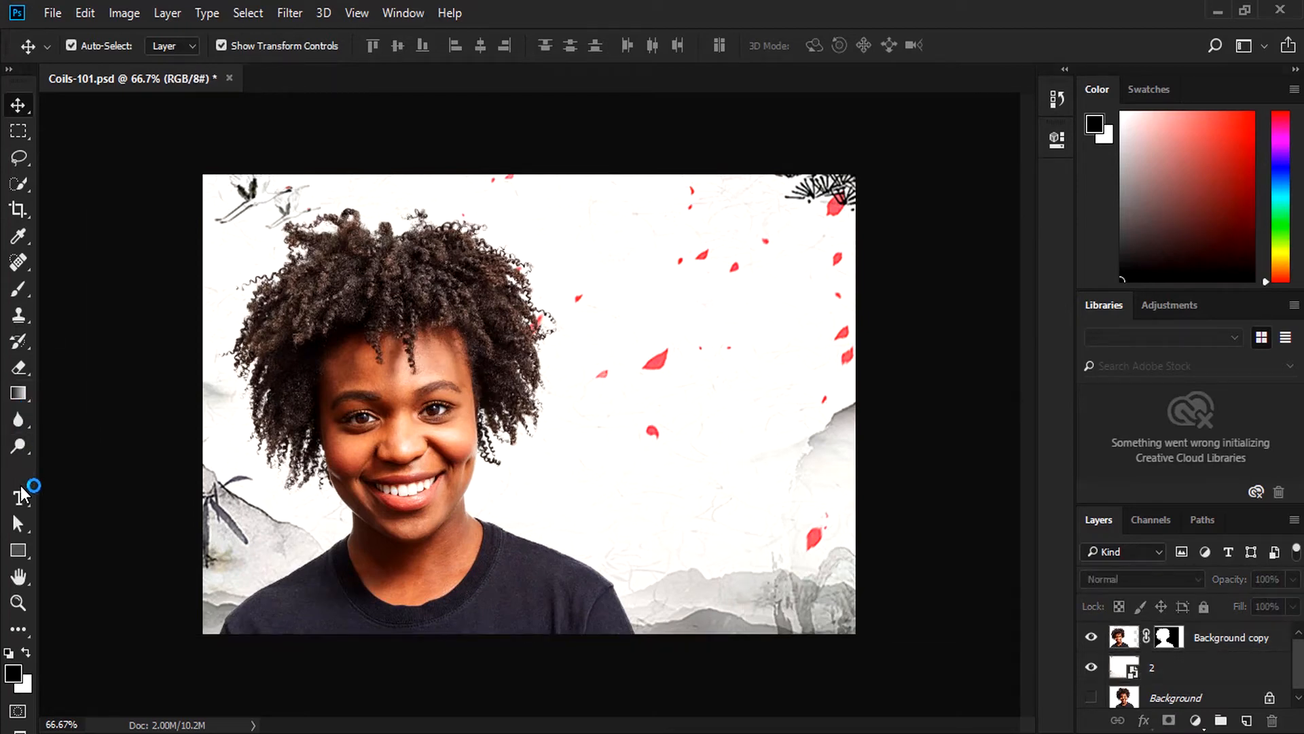
{"action": "left_click", "coordinate": [19, 498]}
{"action": "left_click", "coordinate": [602, 319]}
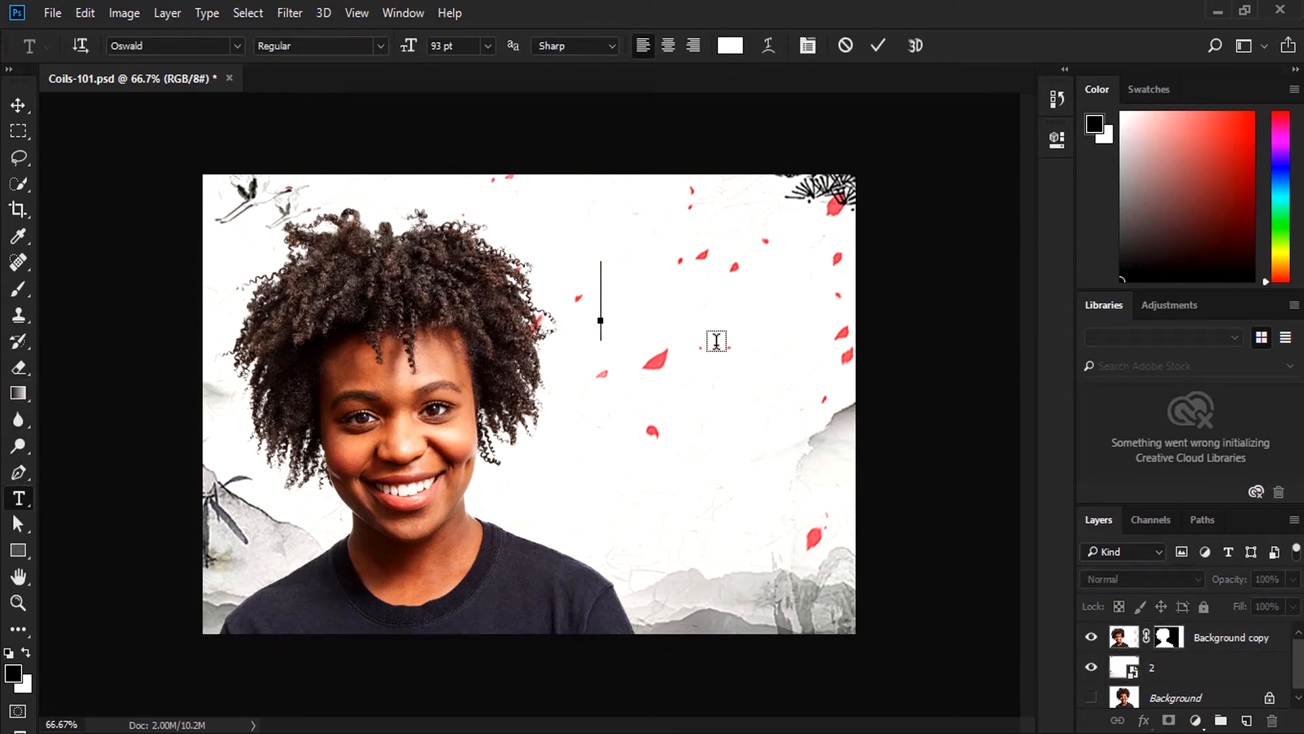
{"action": "type", "text": "HEL"}
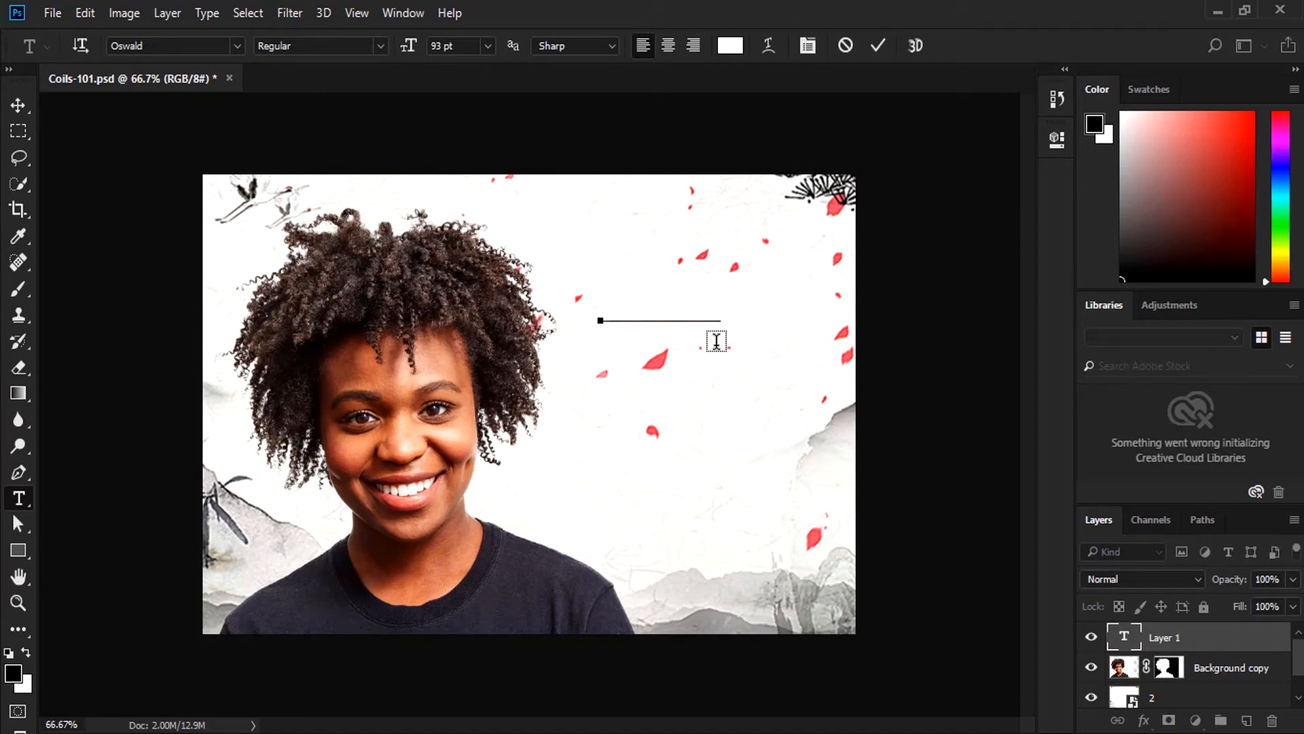
{"action": "type", "text": "D"}
{"action": "triple_click", "coordinate": [740, 308]}
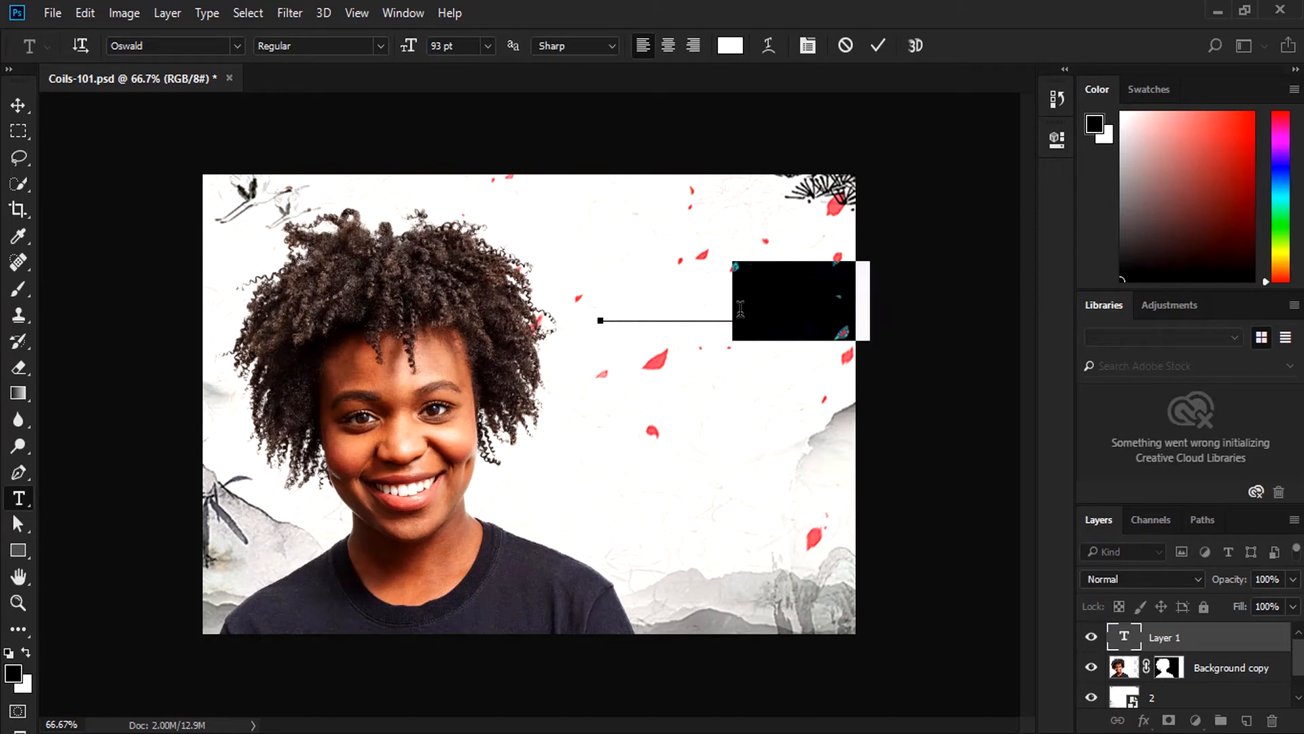
{"action": "left_click", "coordinate": [18, 104]}
- Move the text line slightly down and to the left, beside the woman's face
{"action": "key", "text": "ctrl+t"}
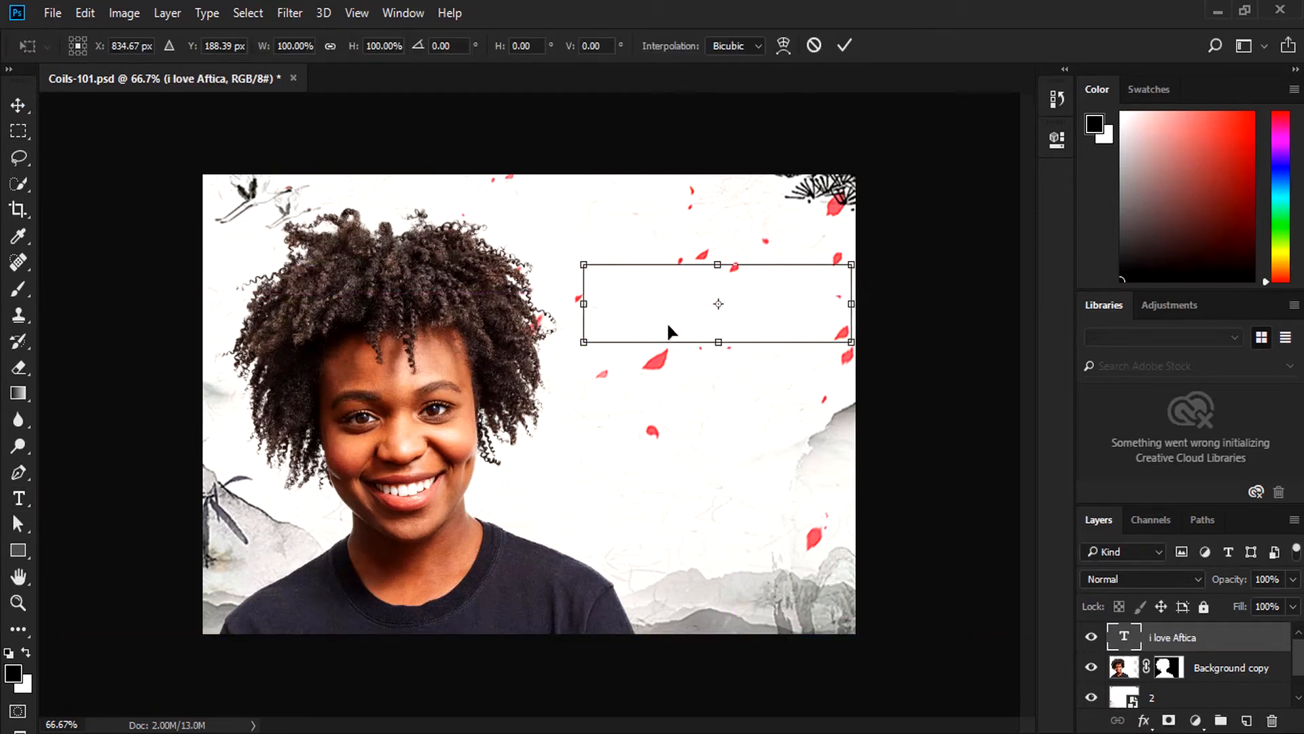
{"action": "left_click_drag", "start_coordinate": [694, 296], "coordinate": [672, 360]}
{"action": "key", "text": "Return"}
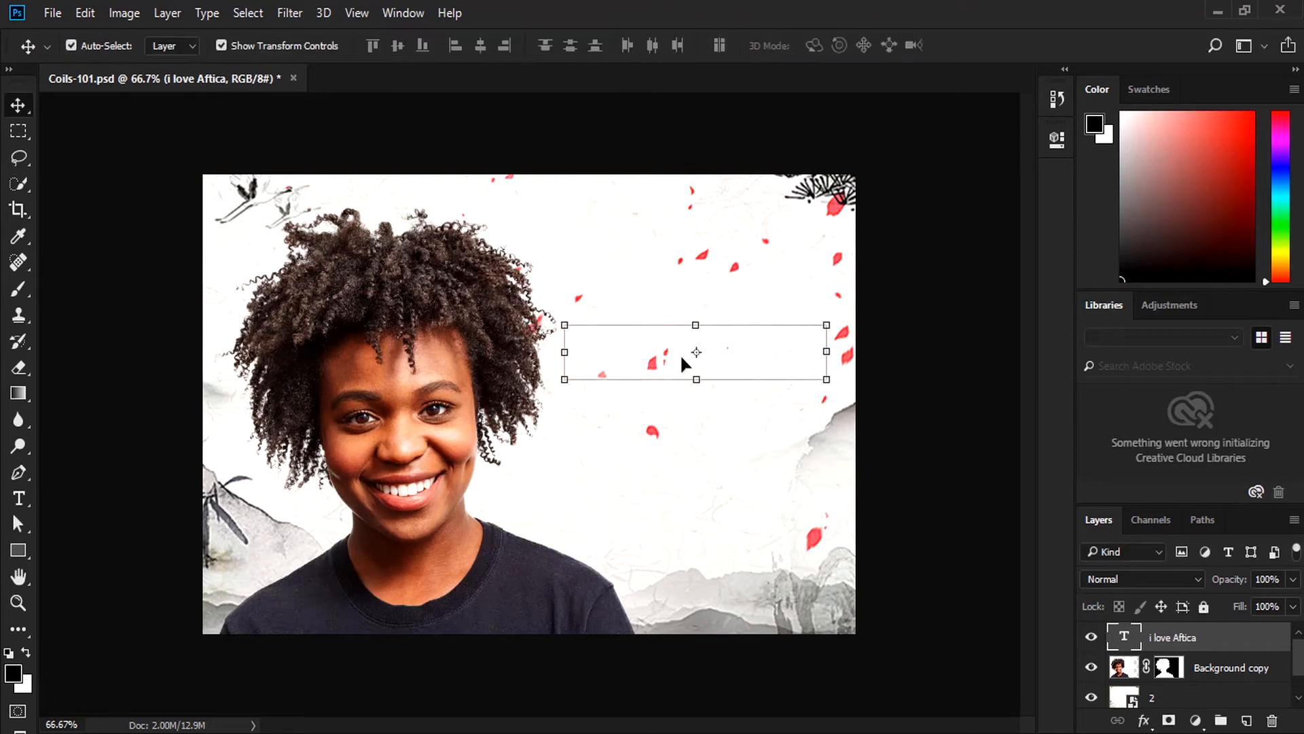
- Recolor the entire text line to a bright magenta with a hue of 295°
{"action": "key", "text": "t"}
{"action": "double_click", "coordinate": [664, 358]}
{"action": "left_click", "coordinate": [664, 358]}
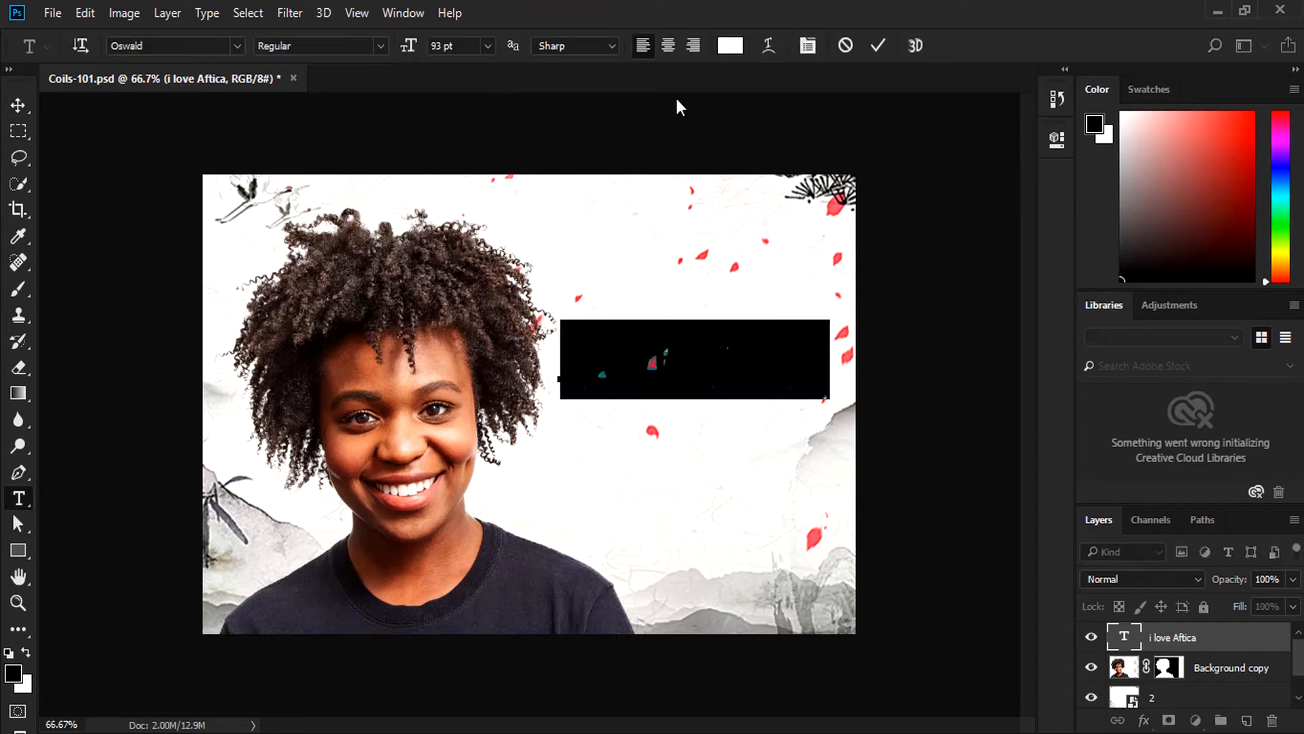
{"action": "left_click", "coordinate": [729, 47]}
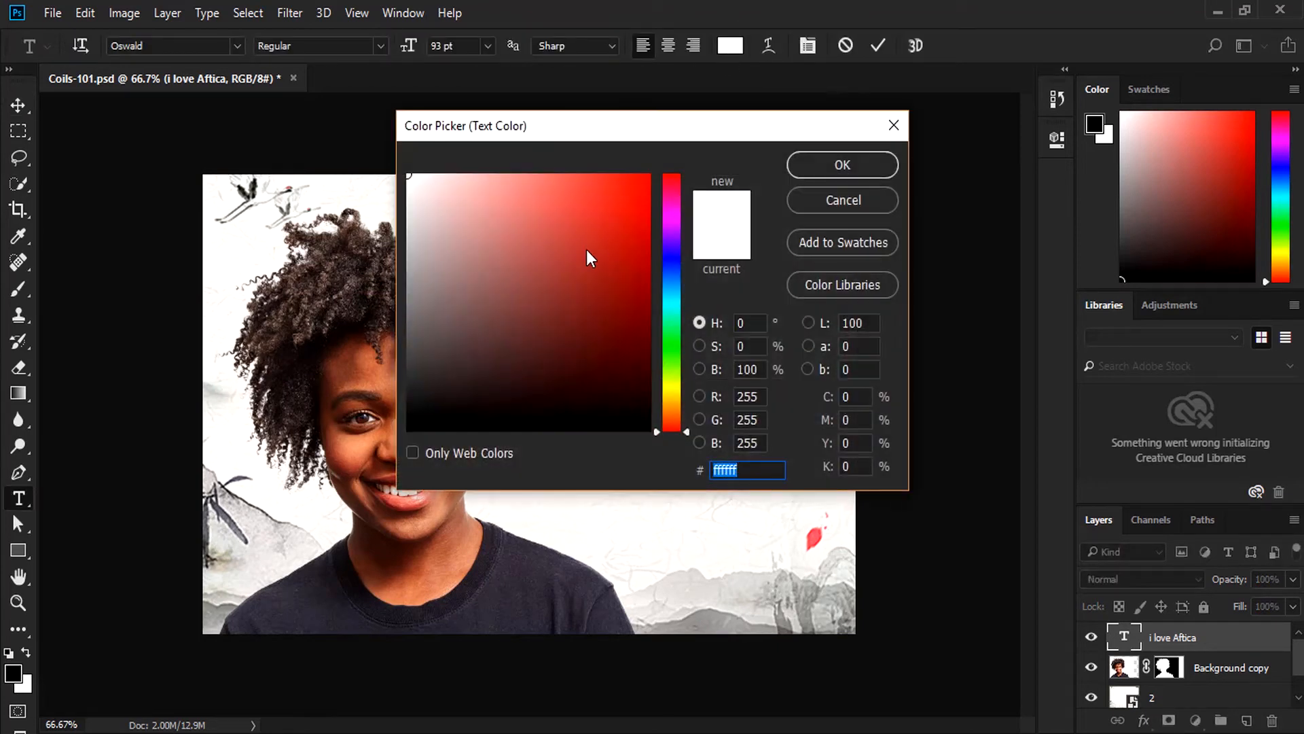
{"action": "left_click_drag", "start_coordinate": [662, 230], "coordinate": [665, 220]}
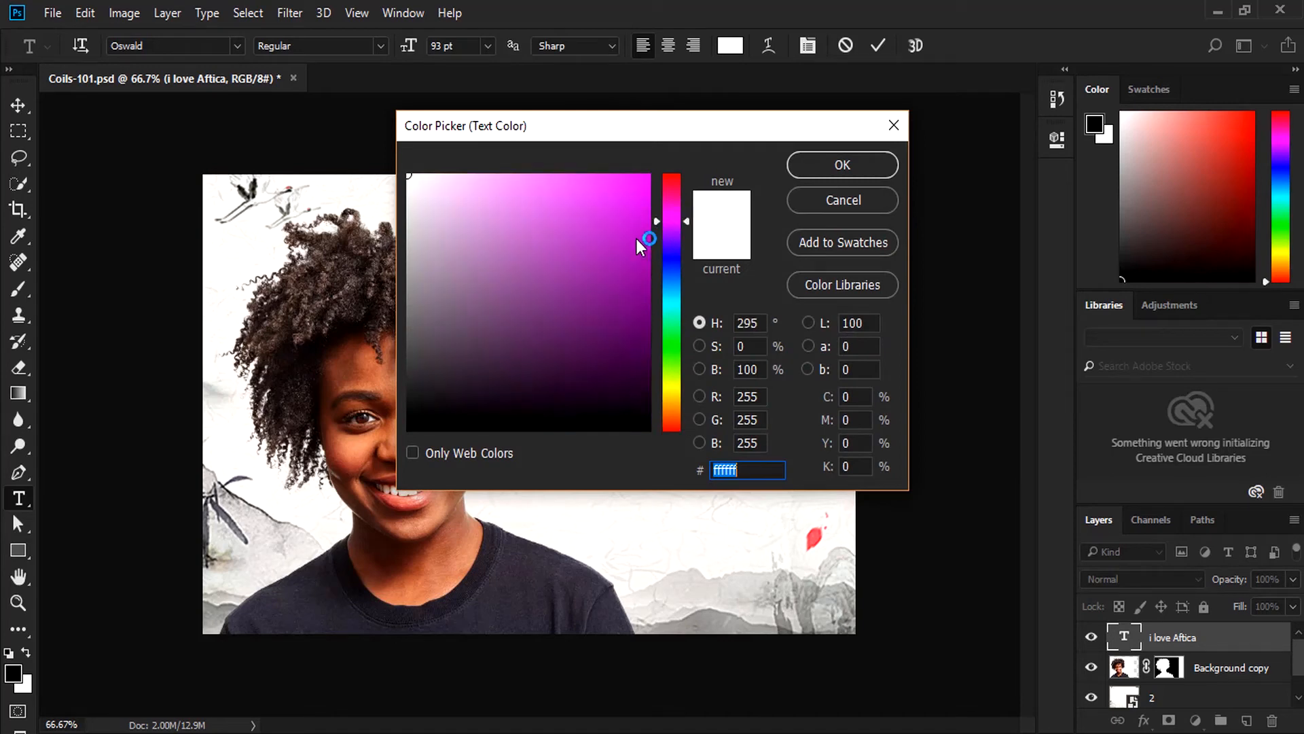
{"action": "left_click", "coordinate": [648, 218]}
{"action": "left_click", "coordinate": [870, 165]}
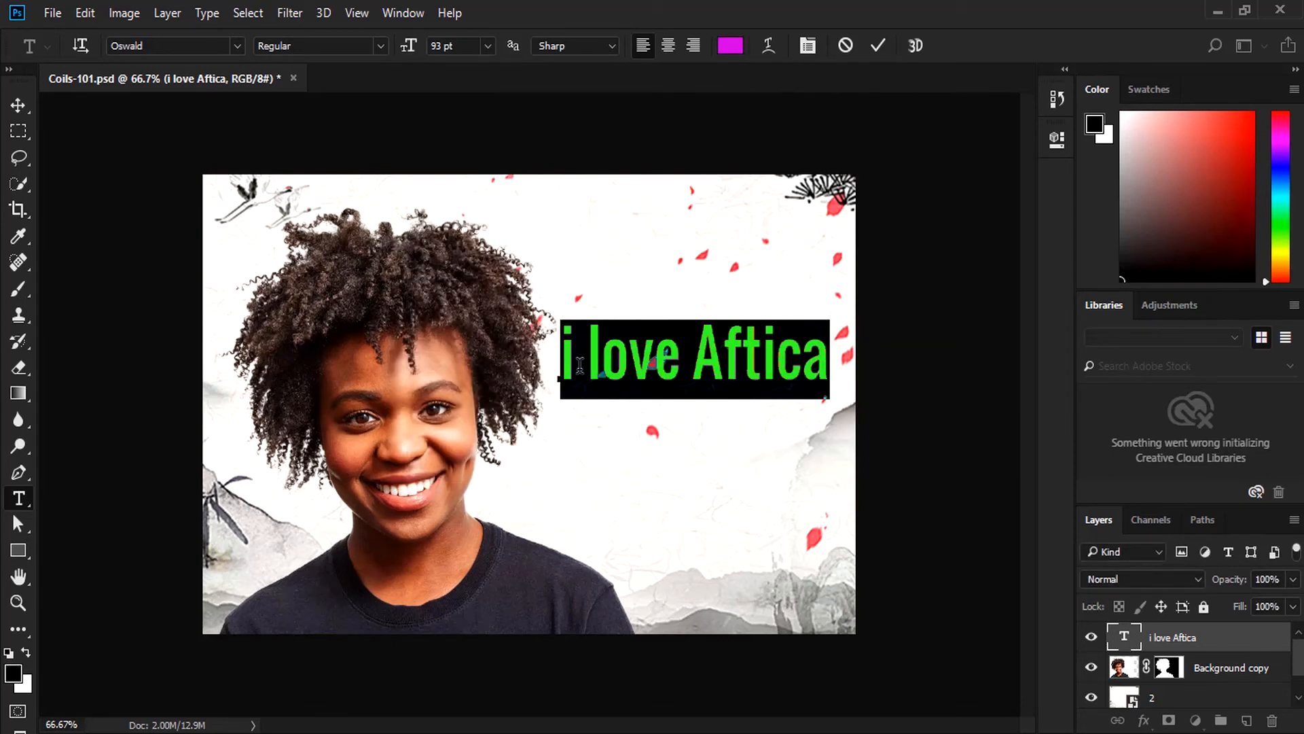
- Replace the "t" in "Aftica" with "r" so the text reads "i love Africa"
{"action": "left_click", "coordinate": [576, 360]}
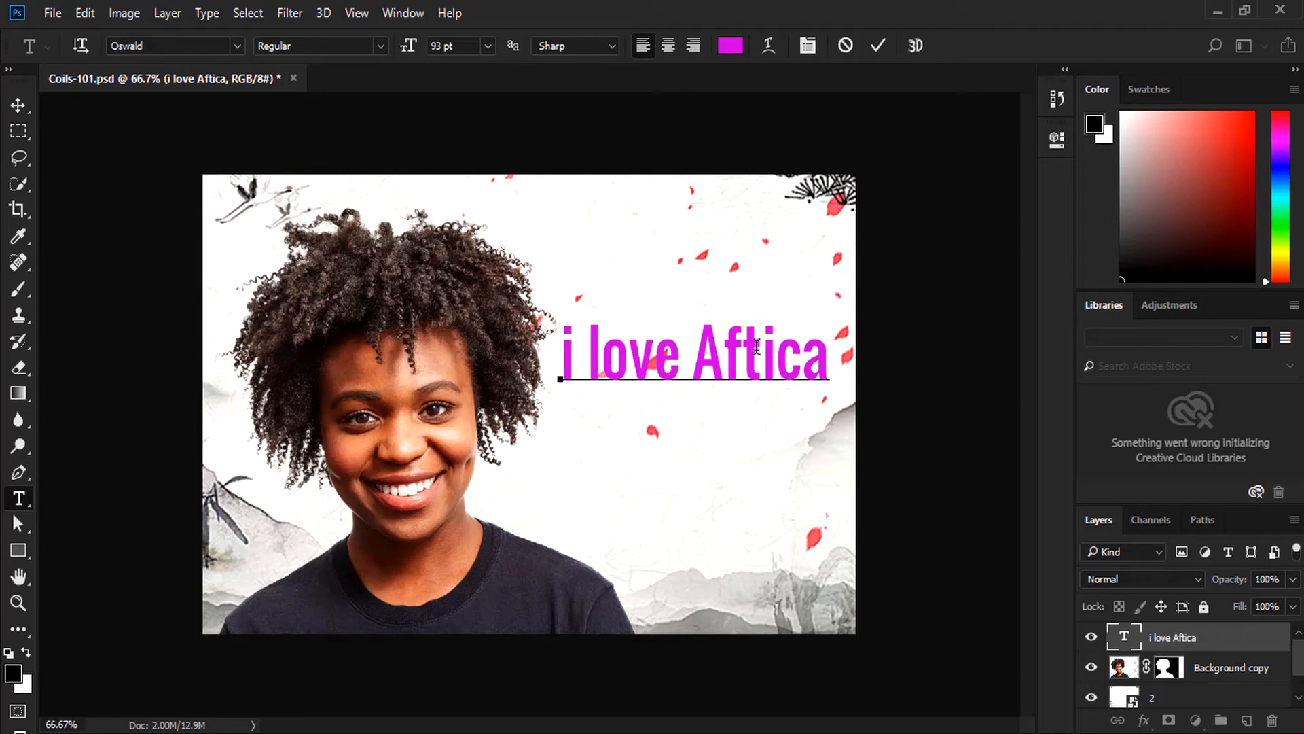
{"action": "left_click_drag", "start_coordinate": [757, 346], "coordinate": [749, 352]}
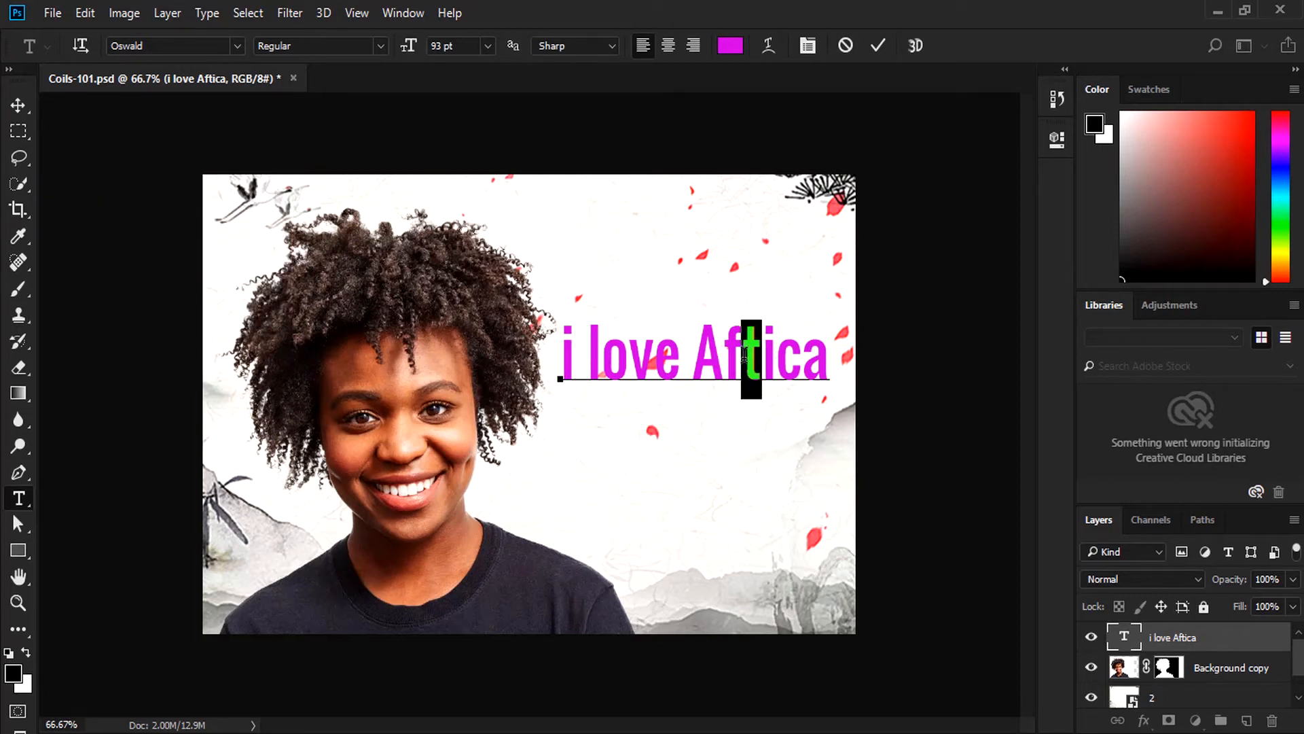
{"action": "type", "text": "r"}
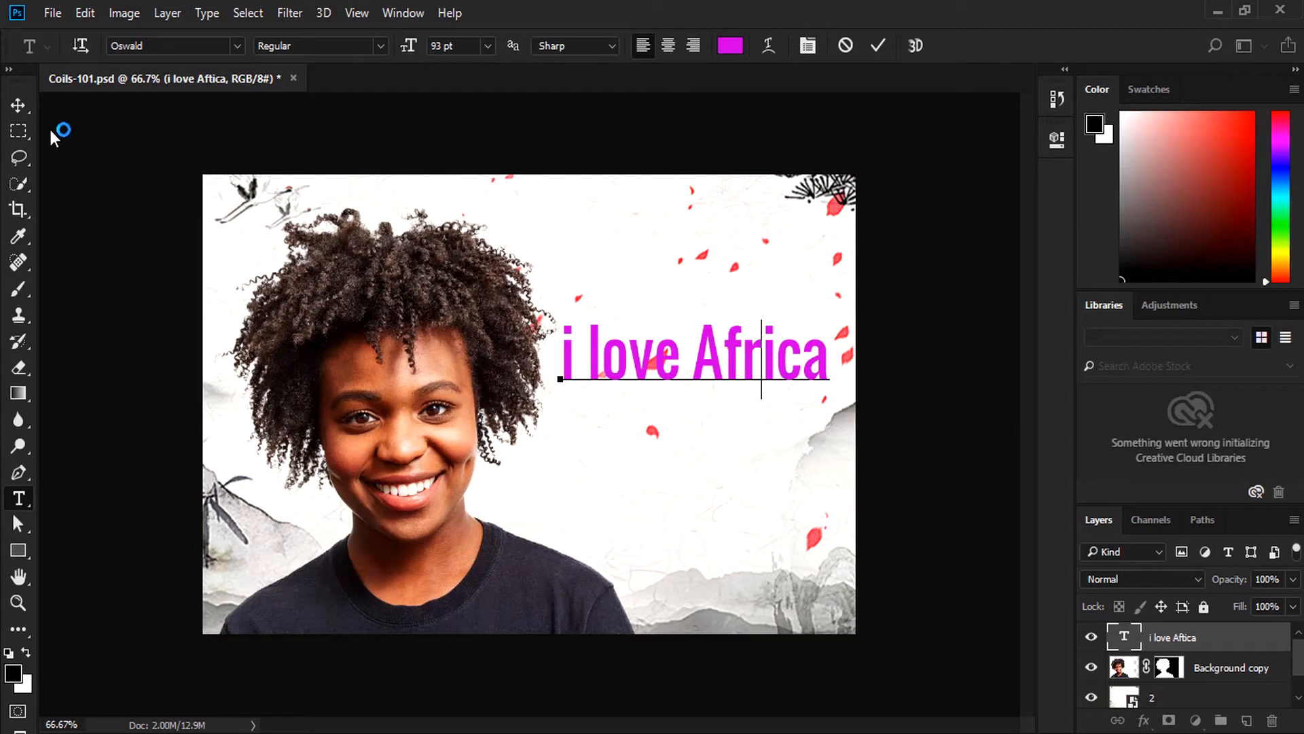
- Move the text line up beside the woman's hair and give it a drop shadow with 35% opacity, 3 px distance and 7 px size
{"action": "left_click", "coordinate": [28, 106]}
{"action": "left_click_drag", "start_coordinate": [781, 355], "coordinate": [784, 294]}
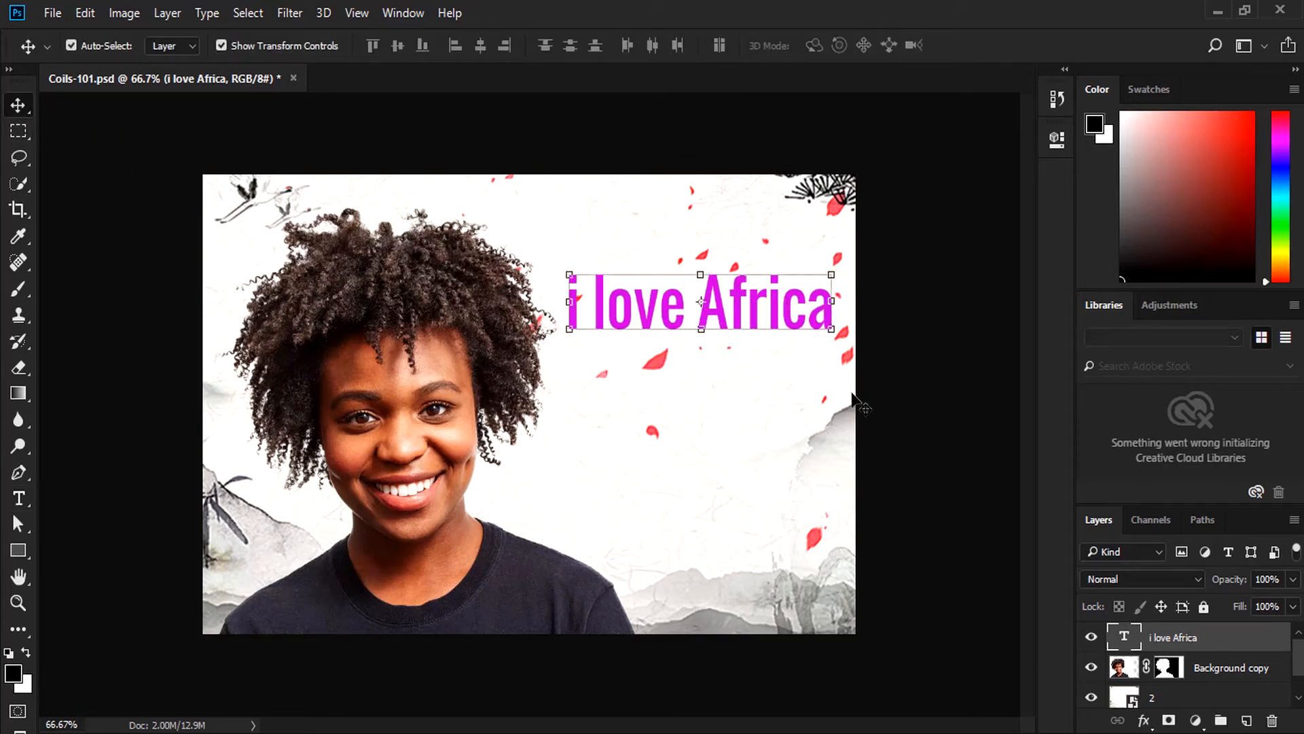
{"action": "left_click", "coordinate": [1146, 720]}
{"action": "left_click", "coordinate": [1163, 699]}
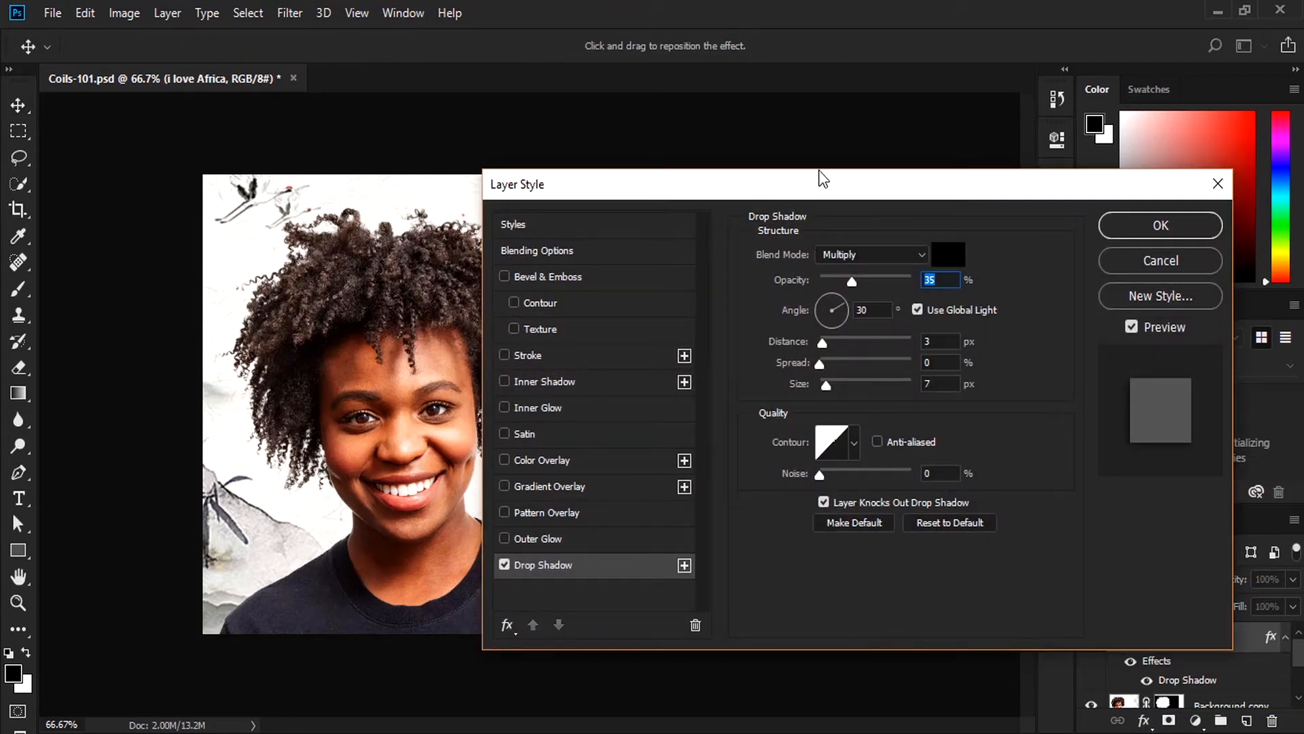
{"action": "left_click_drag", "start_coordinate": [822, 188], "coordinate": [1056, 209]}
{"action": "left_click_drag", "start_coordinate": [1030, 412], "coordinate": [661, 401]}
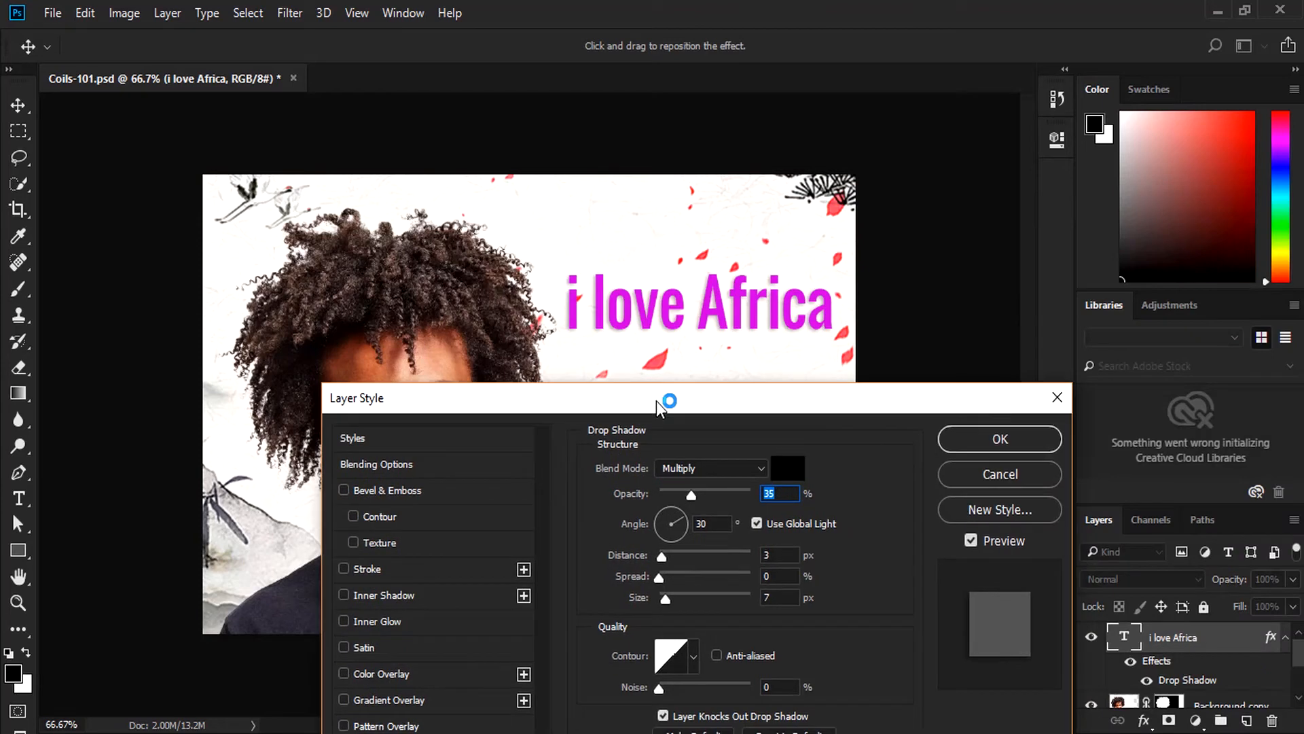
{"action": "left_click", "coordinate": [1008, 442]}
{"action": "left_click", "coordinate": [562, 489]}
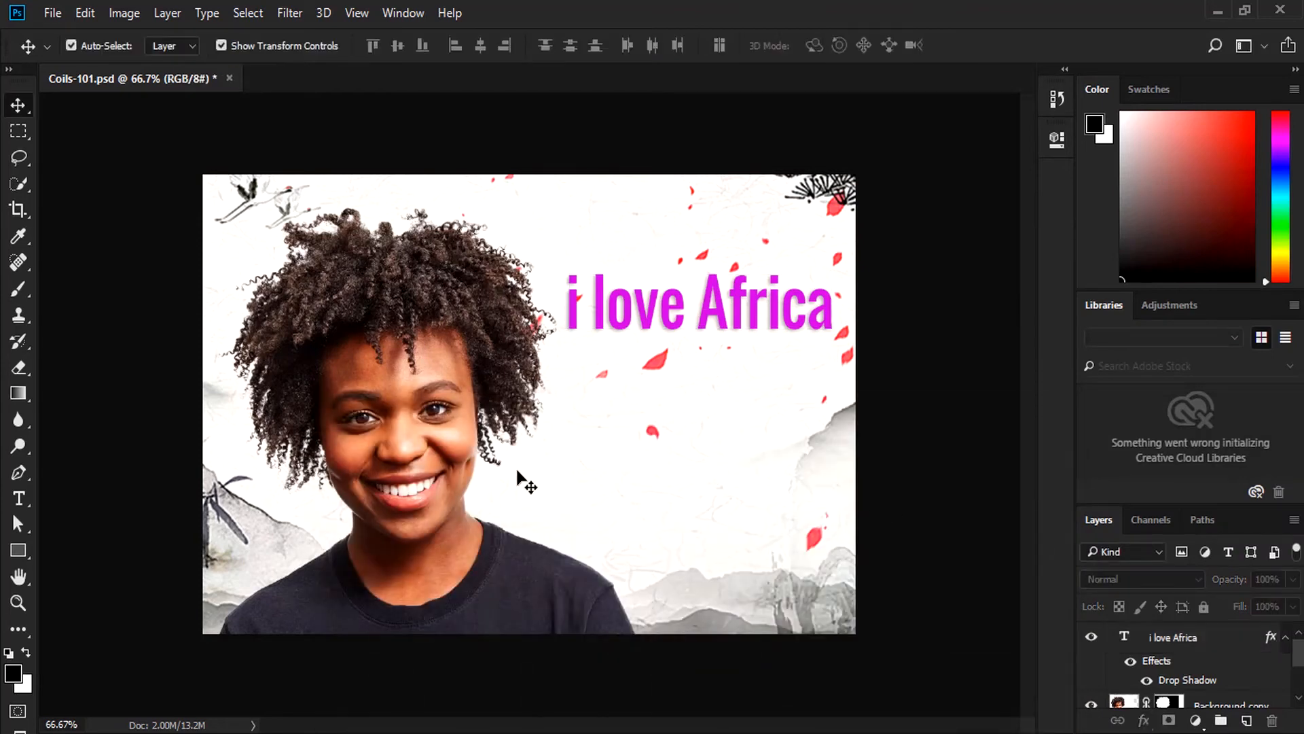
{"action": "left_click", "coordinate": [570, 404]}
{"action": "left_click", "coordinate": [904, 493]}
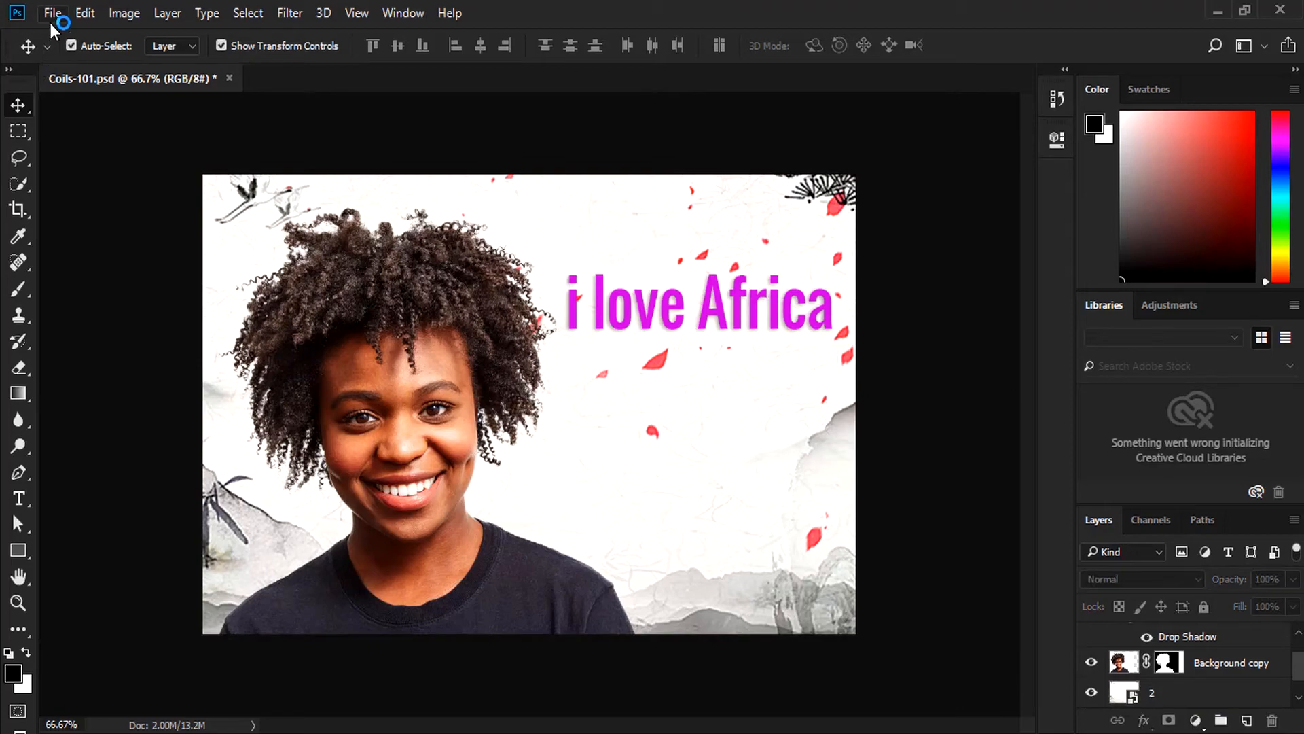
- Open the first Curly-Hair-Styling-Tips image from the Lesson 6 folder
{"action": "left_click", "coordinate": [53, 15]}
{"action": "left_click", "coordinate": [74, 54]}
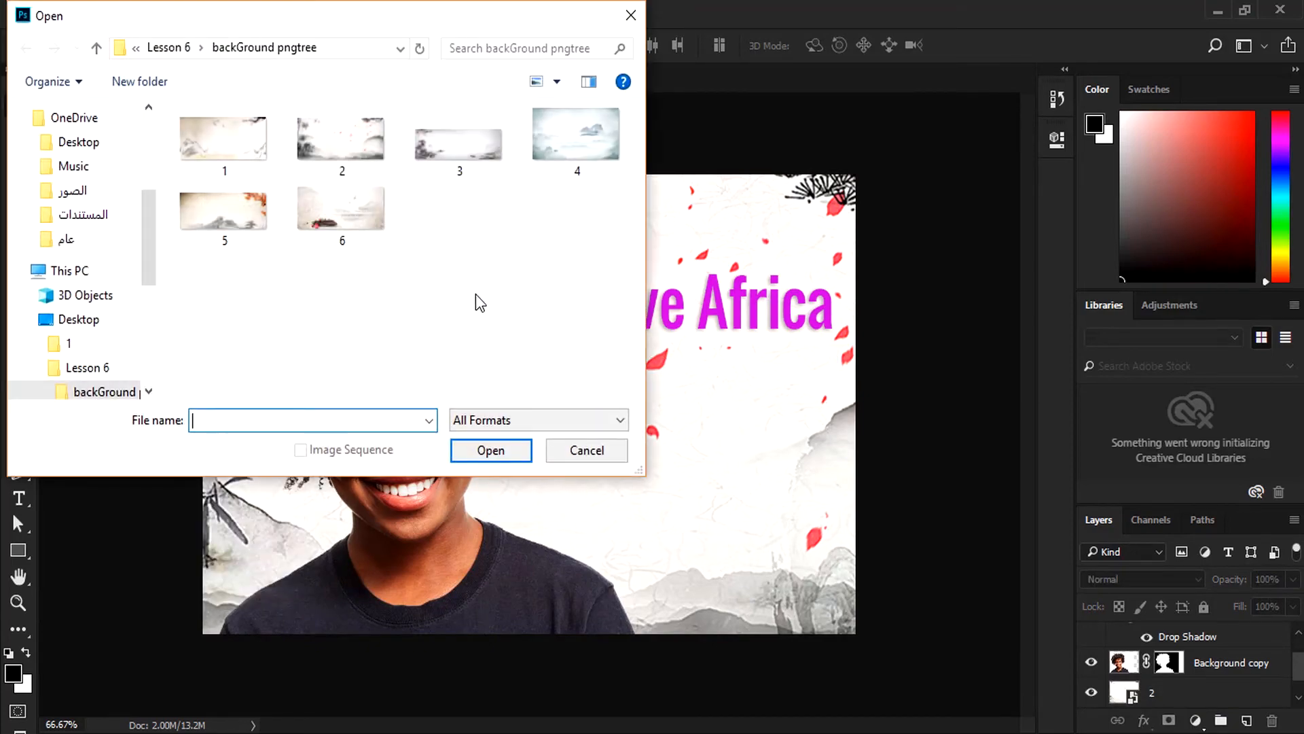
{"action": "key", "text": "BackSpace"}
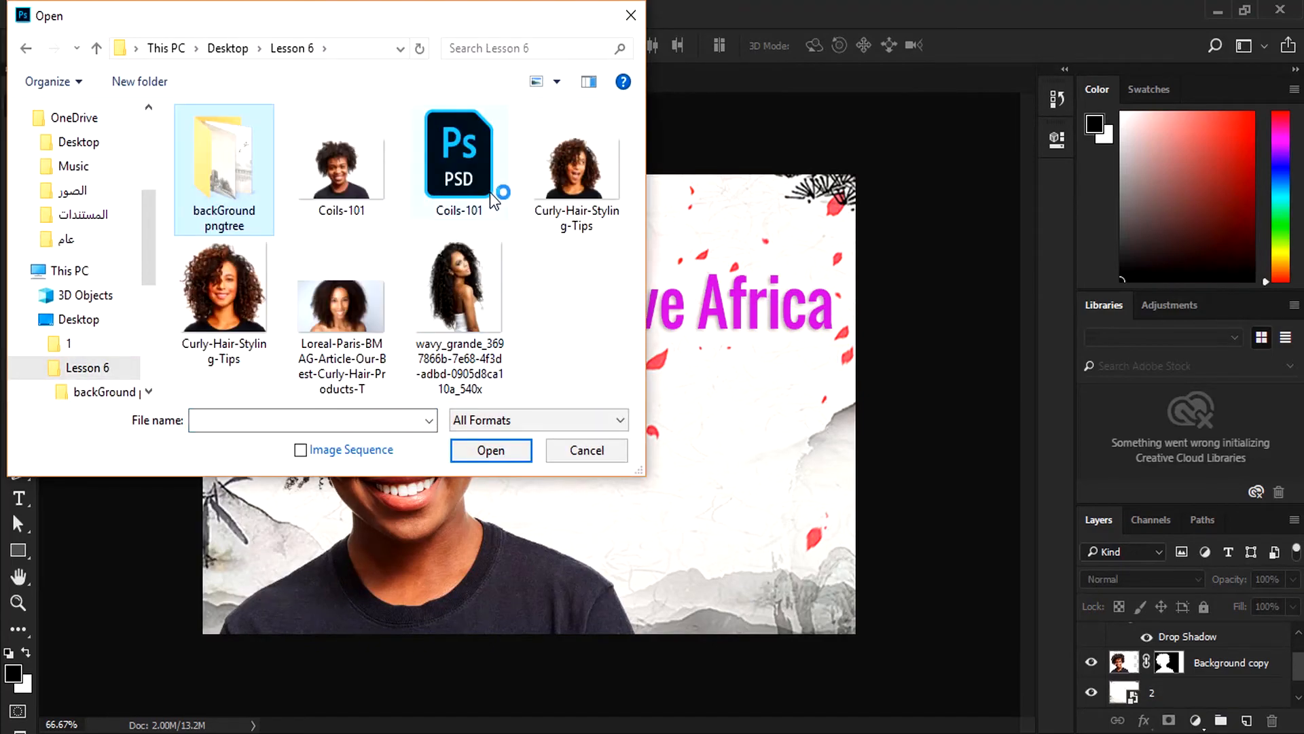
{"action": "double_click", "coordinate": [572, 180]}
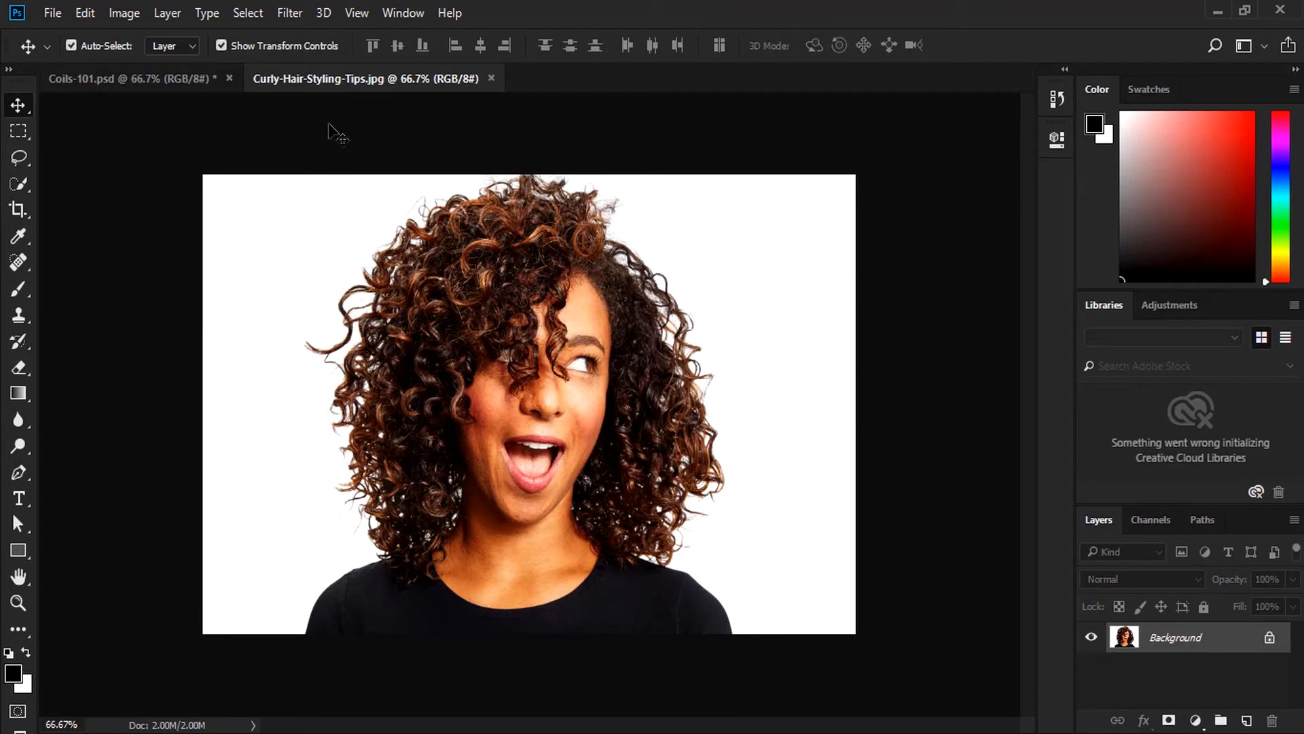
- Select the woman's hair, face and shirt with the Quick Selection tool
{"action": "left_click", "coordinate": [12, 193]}
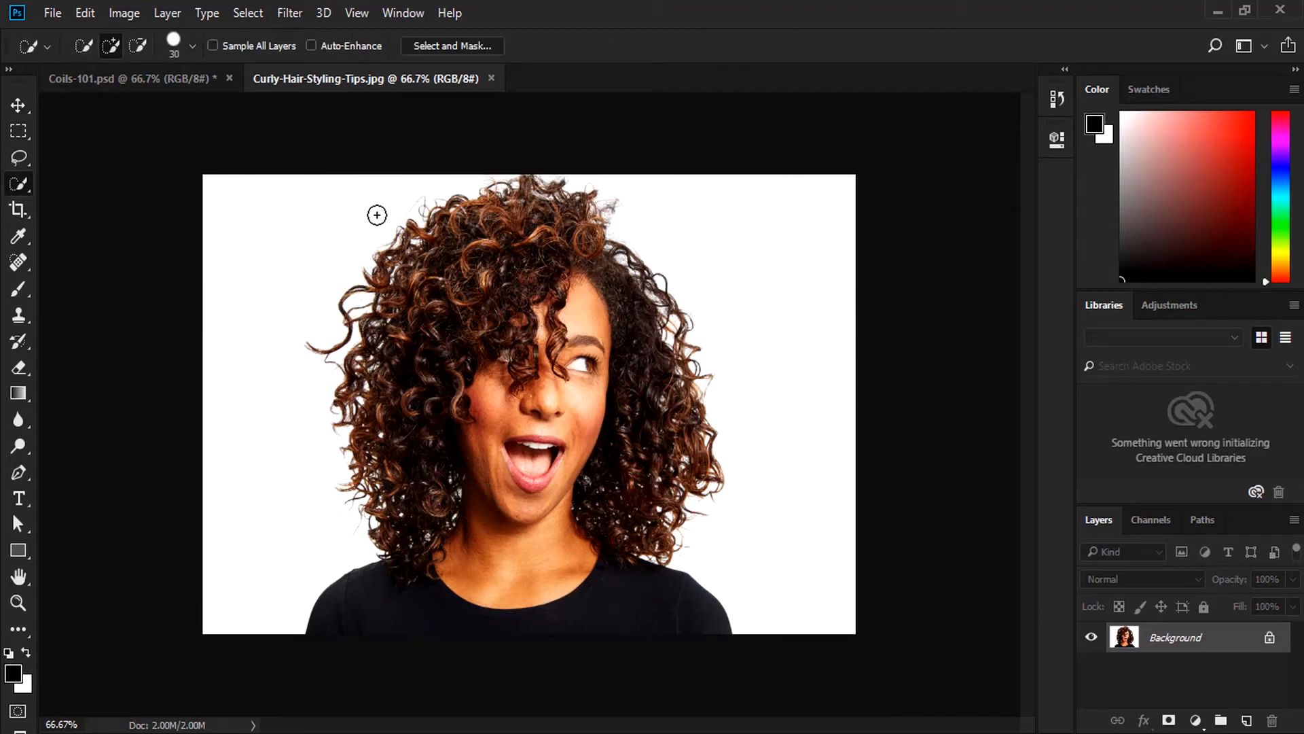
{"action": "mouse_move", "coordinate": [525, 185]}
{"action": "left_mouse_down"}
{"action": "mouse_move", "coordinate": [685, 328]}
{"action": "mouse_move", "coordinate": [691, 483]}
{"action": "mouse_move", "coordinate": [636, 553]}
{"action": "mouse_move", "coordinate": [630, 420]}
{"action": "mouse_move", "coordinate": [587, 319]}
{"action": "mouse_move", "coordinate": [500, 350]}
{"action": "mouse_move", "coordinate": [425, 406]}
{"action": "mouse_move", "coordinate": [510, 276]}
{"action": "mouse_move", "coordinate": [504, 248]}
{"action": "mouse_move", "coordinate": [458, 220]}
{"action": "mouse_move", "coordinate": [393, 273]}
{"action": "mouse_move", "coordinate": [359, 337]}
{"action": "mouse_move", "coordinate": [402, 602]}
{"action": "left_mouse_up"}
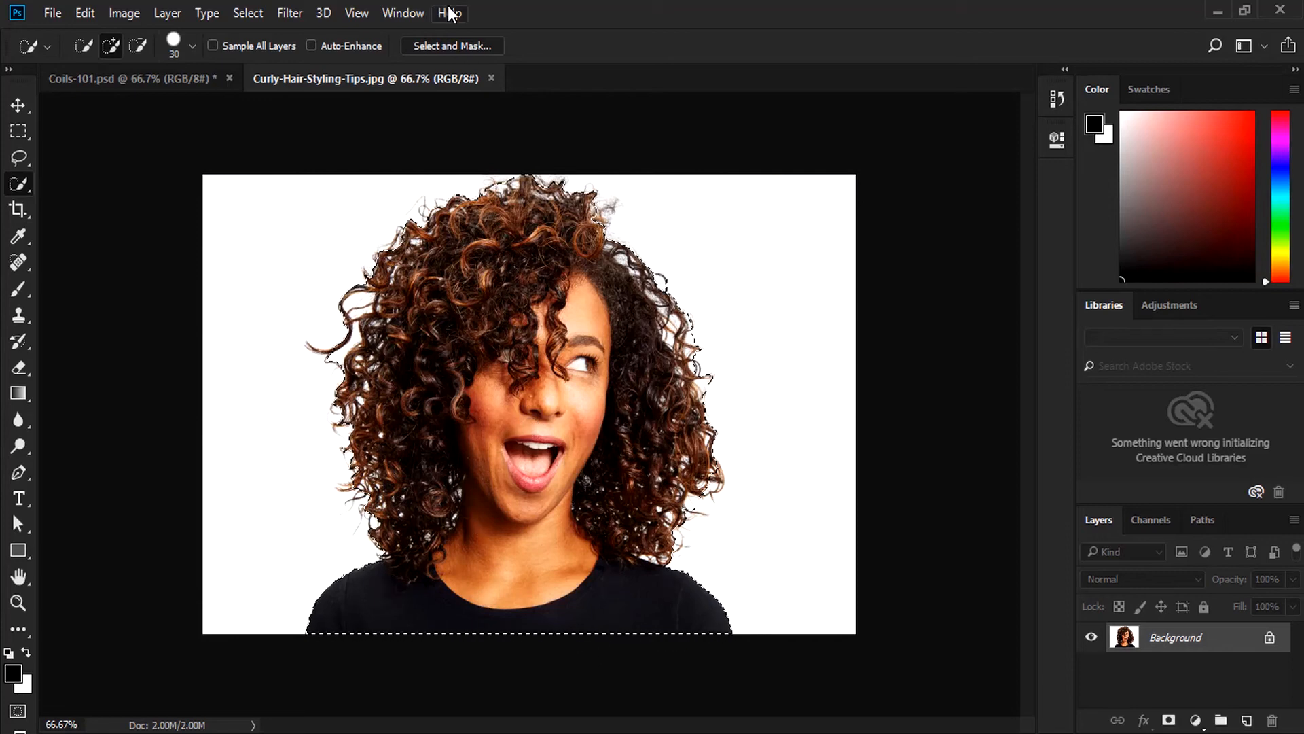
- Enter Select and Mask and refine the hair edge on the upper right side with the Refine Edge Brush
{"action": "left_click", "coordinate": [449, 45]}
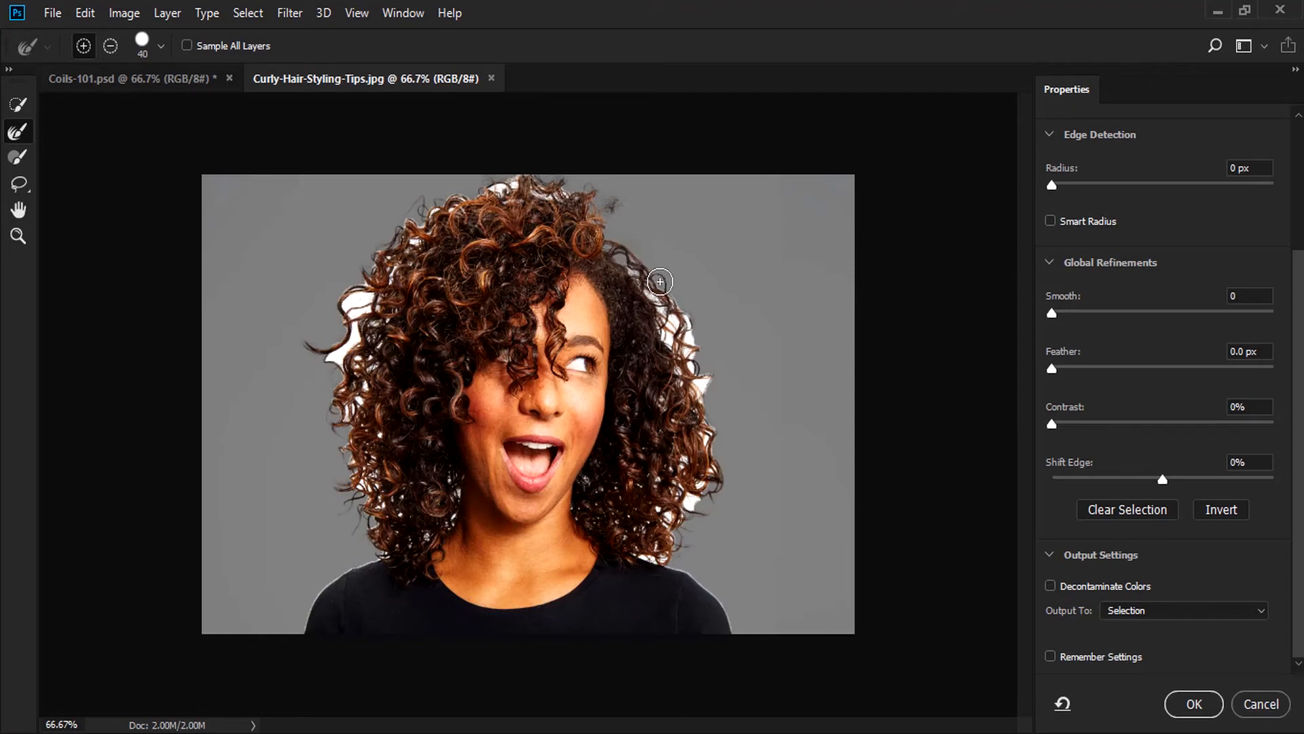
{"action": "left_click_drag", "start_coordinate": [678, 316], "coordinate": [705, 384]}
{"action": "mouse_move", "coordinate": [642, 267]}
{"action": "left_mouse_down"}
{"action": "mouse_move", "coordinate": [659, 318]}
{"action": "mouse_move", "coordinate": [713, 385]}
{"action": "left_mouse_up"}
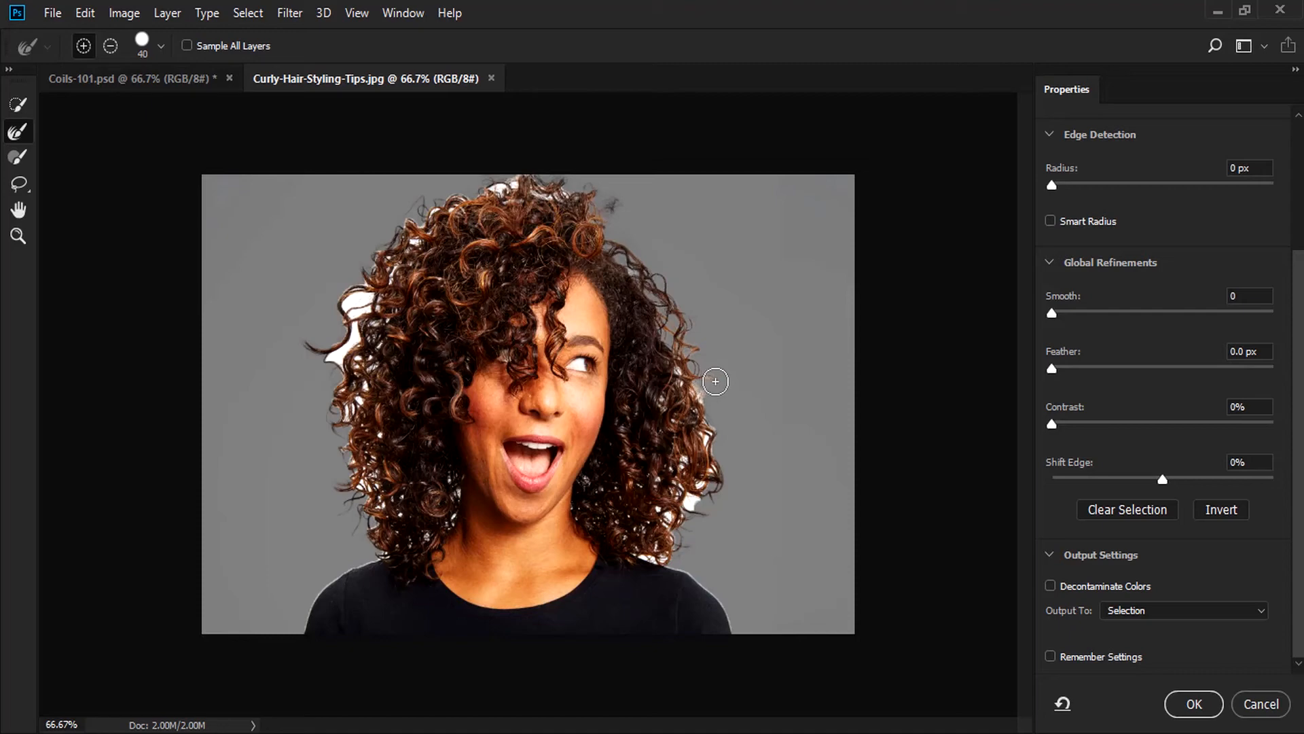
{"action": "left_click", "coordinate": [1059, 582]}
{"action": "left_click", "coordinate": [1060, 581]}
{"action": "left_click", "coordinate": [1060, 582]}
{"action": "left_click", "coordinate": [1060, 582]}
{"action": "left_click", "coordinate": [1060, 581]}
{"action": "left_click", "coordinate": [1060, 582]}
- Refine the lower right hair edge, then the crown and left side, with the Refine Edge Brush to clear the white patches
{"action": "mouse_move", "coordinate": [686, 375]}
{"action": "left_mouse_down"}
{"action": "mouse_move", "coordinate": [712, 410]}
{"action": "mouse_move", "coordinate": [687, 522]}
{"action": "left_mouse_up"}
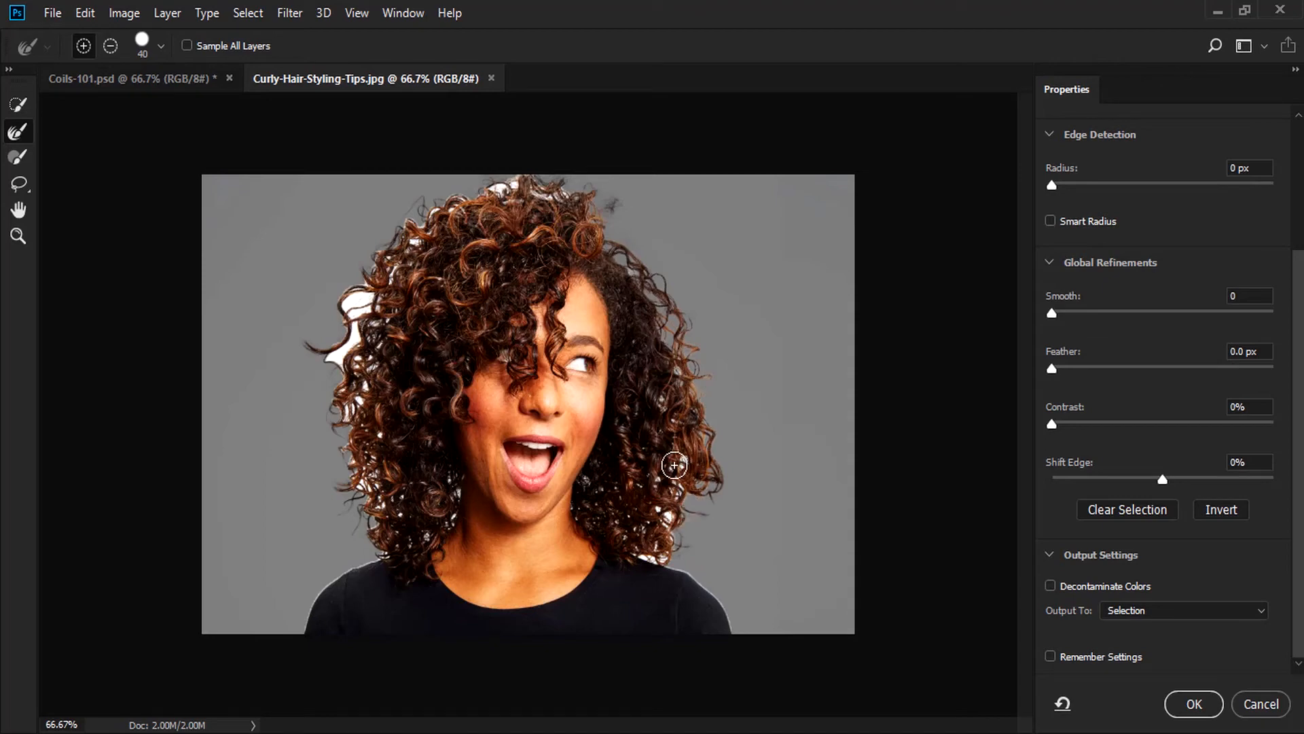
{"action": "left_click_drag", "start_coordinate": [655, 540], "coordinate": [751, 587]}
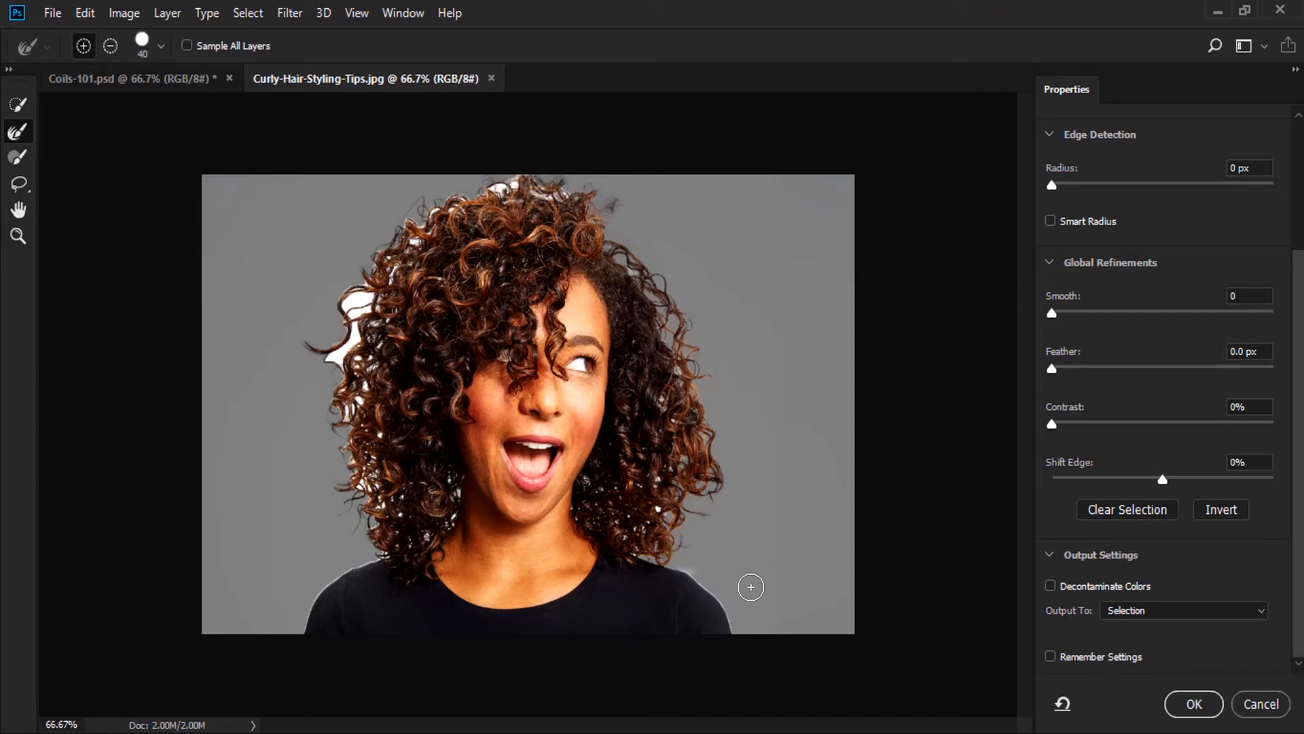
{"action": "mouse_move", "coordinate": [567, 188]}
{"action": "left_mouse_down"}
{"action": "mouse_move", "coordinate": [513, 185]}
{"action": "mouse_move", "coordinate": [417, 217]}
{"action": "mouse_move", "coordinate": [457, 198]}
{"action": "mouse_move", "coordinate": [375, 264]}
{"action": "mouse_move", "coordinate": [417, 234]}
{"action": "mouse_move", "coordinate": [341, 320]}
{"action": "mouse_move", "coordinate": [346, 299]}
{"action": "mouse_move", "coordinate": [370, 267]}
{"action": "mouse_move", "coordinate": [339, 323]}
{"action": "mouse_move", "coordinate": [347, 346]}
{"action": "mouse_move", "coordinate": [375, 318]}
{"action": "mouse_move", "coordinate": [336, 363]}
{"action": "mouse_move", "coordinate": [352, 318]}
{"action": "mouse_move", "coordinate": [330, 394]}
{"action": "mouse_move", "coordinate": [336, 352]}
{"action": "mouse_move", "coordinate": [366, 353]}
{"action": "mouse_move", "coordinate": [385, 335]}
{"action": "mouse_move", "coordinate": [336, 415]}
{"action": "mouse_move", "coordinate": [366, 363]}
{"action": "mouse_move", "coordinate": [335, 461]}
{"action": "mouse_move", "coordinate": [338, 472]}
{"action": "mouse_move", "coordinate": [369, 434]}
{"action": "mouse_move", "coordinate": [375, 442]}
{"action": "mouse_move", "coordinate": [374, 511]}
{"action": "left_mouse_up"}
{"action": "left_click_drag", "start_coordinate": [440, 470], "coordinate": [449, 496]}
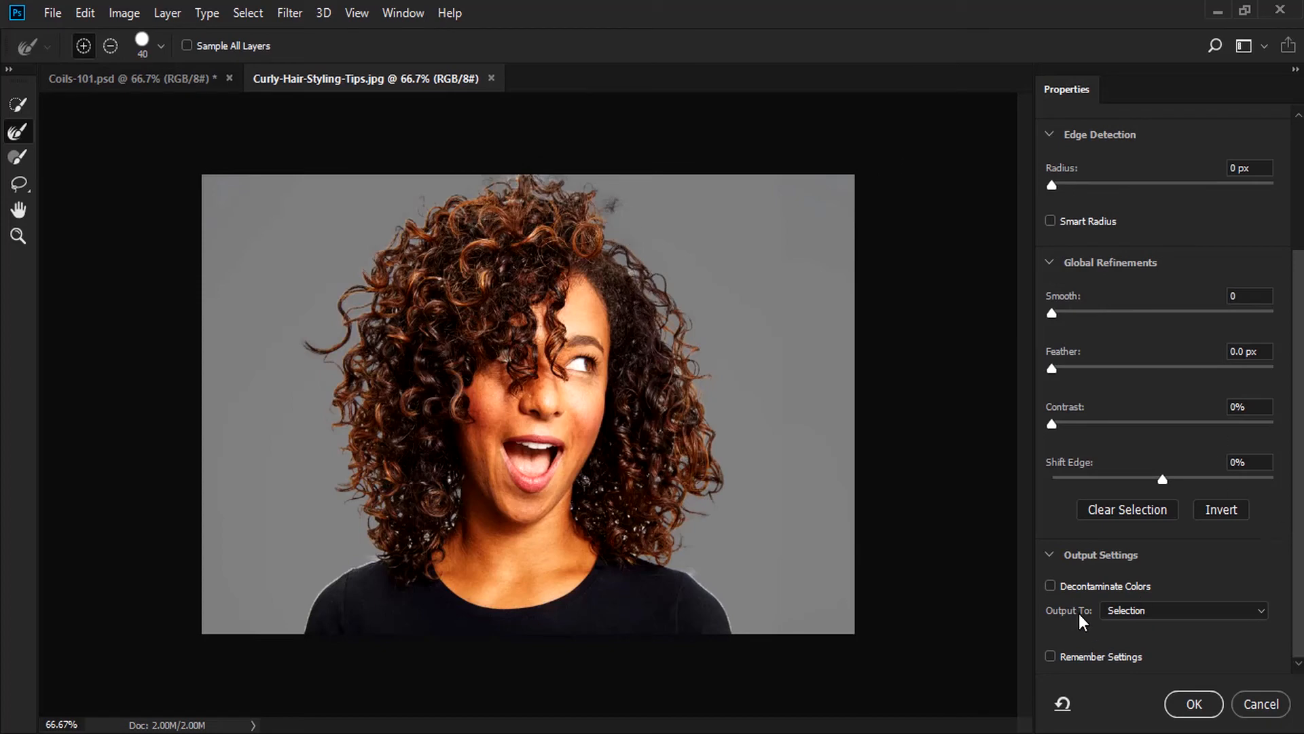
- Set the mask refinements to Smooth 4, Feather 0.8 px, Contrast 4%, Shift Edge -24% and edge detection Radius 2 px
{"action": "left_click_drag", "start_coordinate": [1053, 312], "coordinate": [1057, 312]}
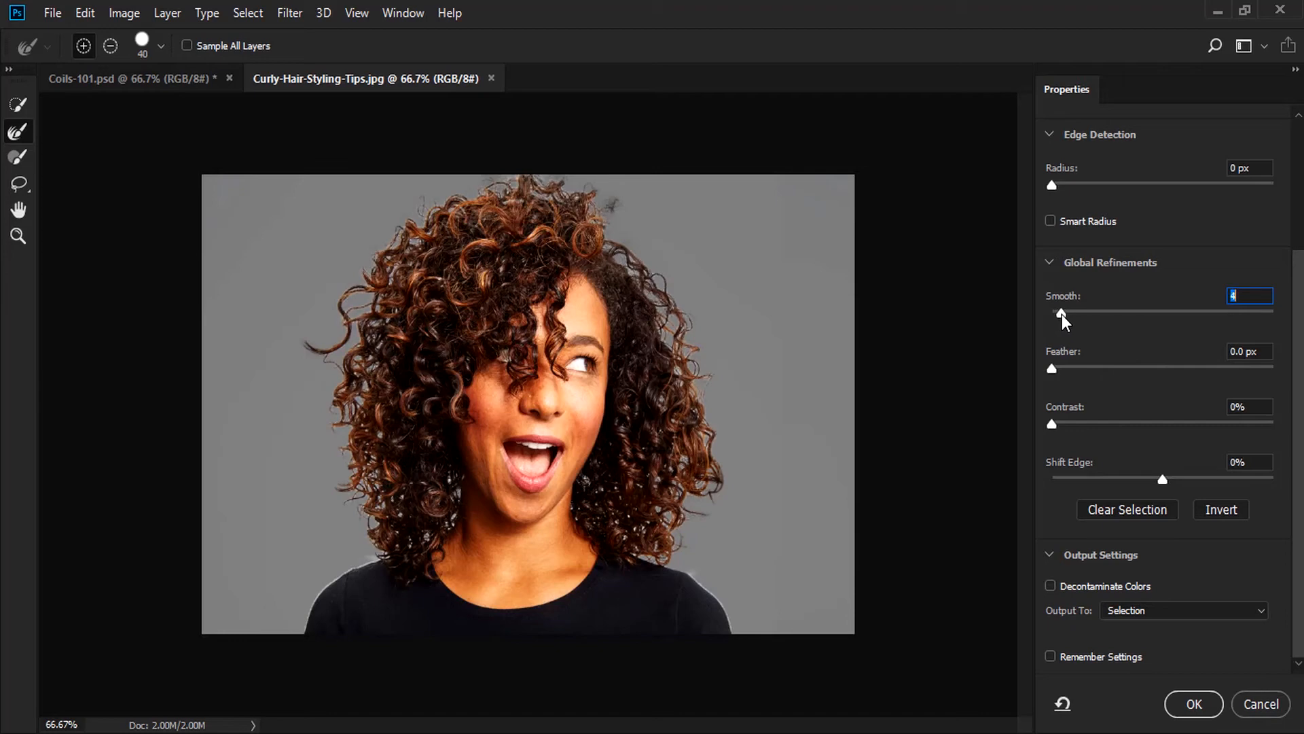
{"action": "left_click", "coordinate": [1053, 365]}
{"action": "left_click_drag", "start_coordinate": [1053, 423], "coordinate": [1057, 425]}
{"action": "left_click_drag", "start_coordinate": [1162, 480], "coordinate": [1193, 483]}
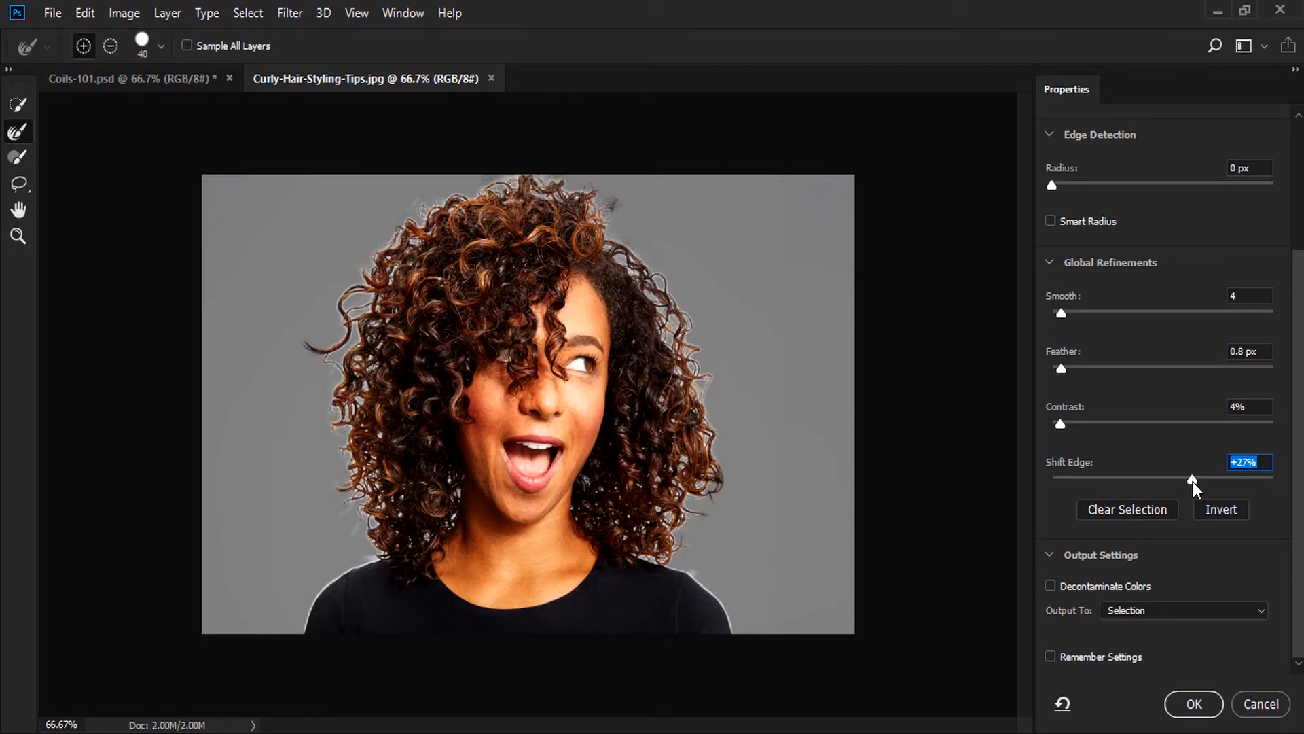
{"action": "left_click_drag", "start_coordinate": [1193, 483], "coordinate": [1144, 480]}
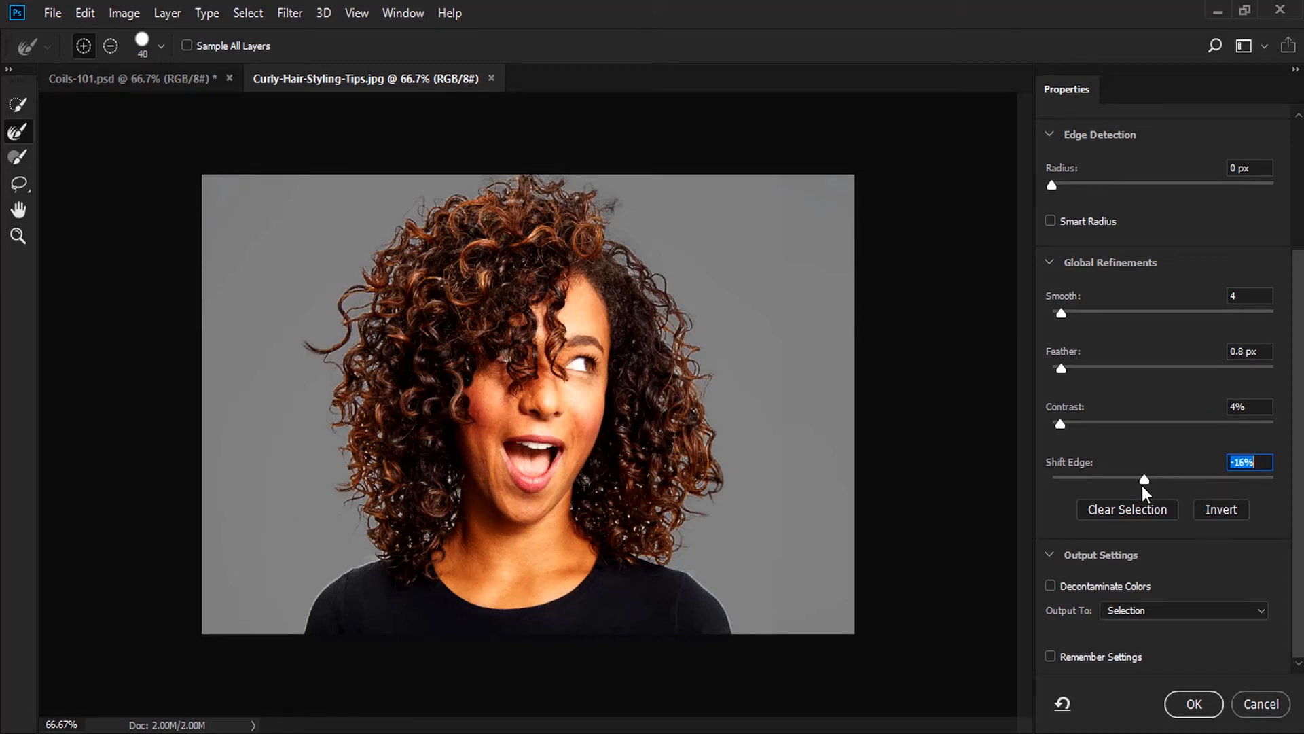
{"action": "left_click_drag", "start_coordinate": [1143, 483], "coordinate": [1136, 484]}
{"action": "left_click", "coordinate": [1053, 189]}
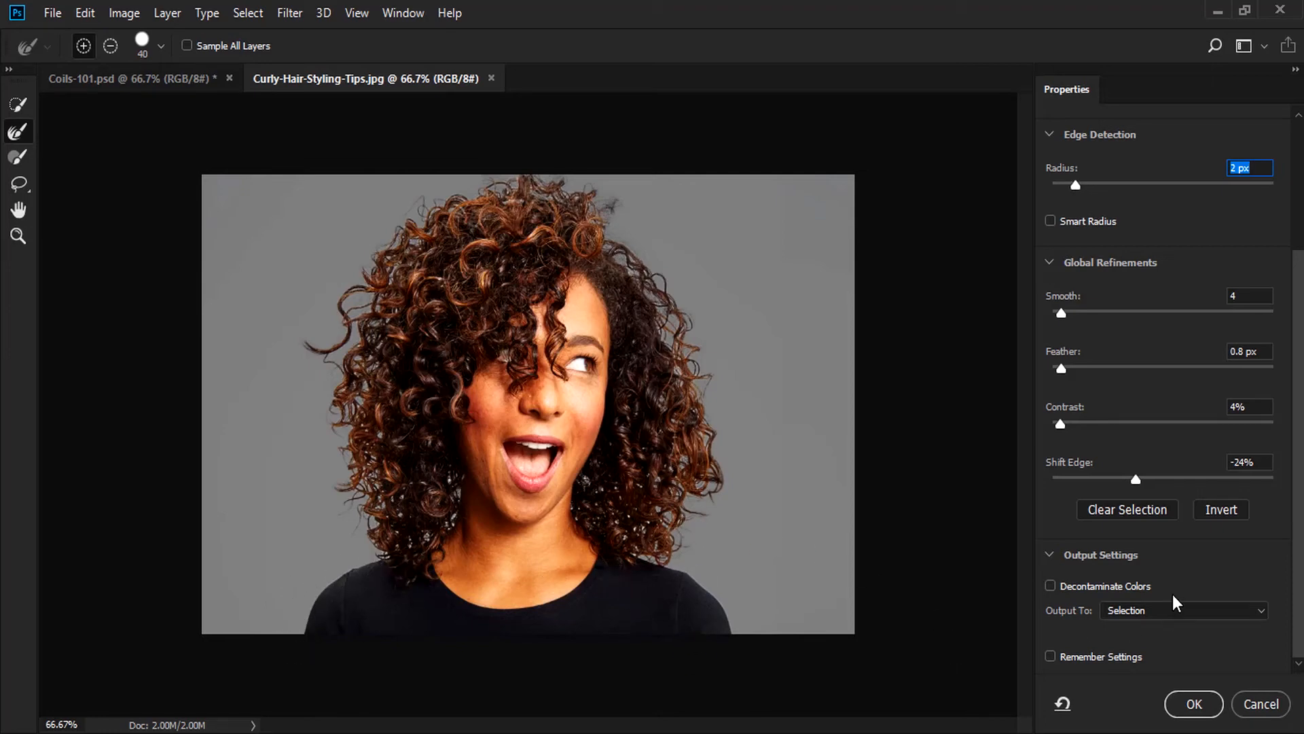
- Output the refined selection to a New Layer with Layer Mask
{"action": "left_click", "coordinate": [1131, 610]}
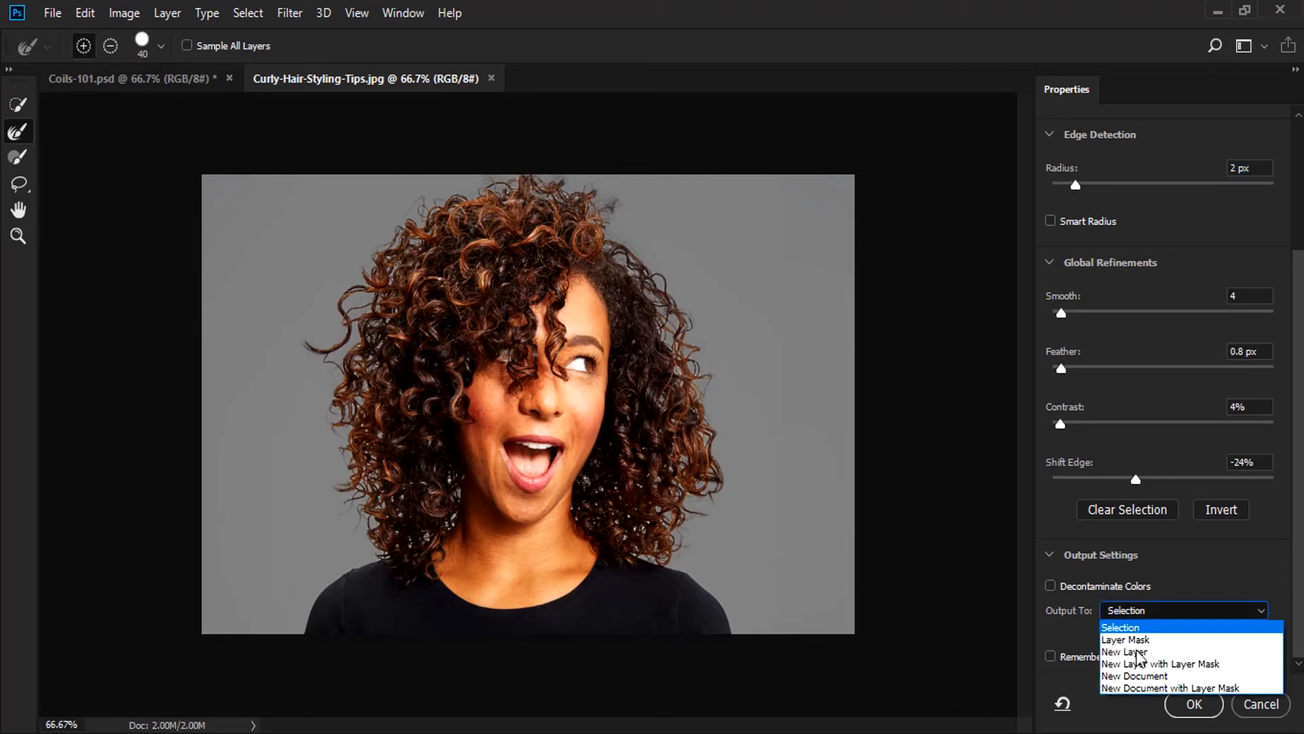
{"action": "left_click", "coordinate": [1155, 664]}
{"action": "left_click", "coordinate": [1193, 703]}
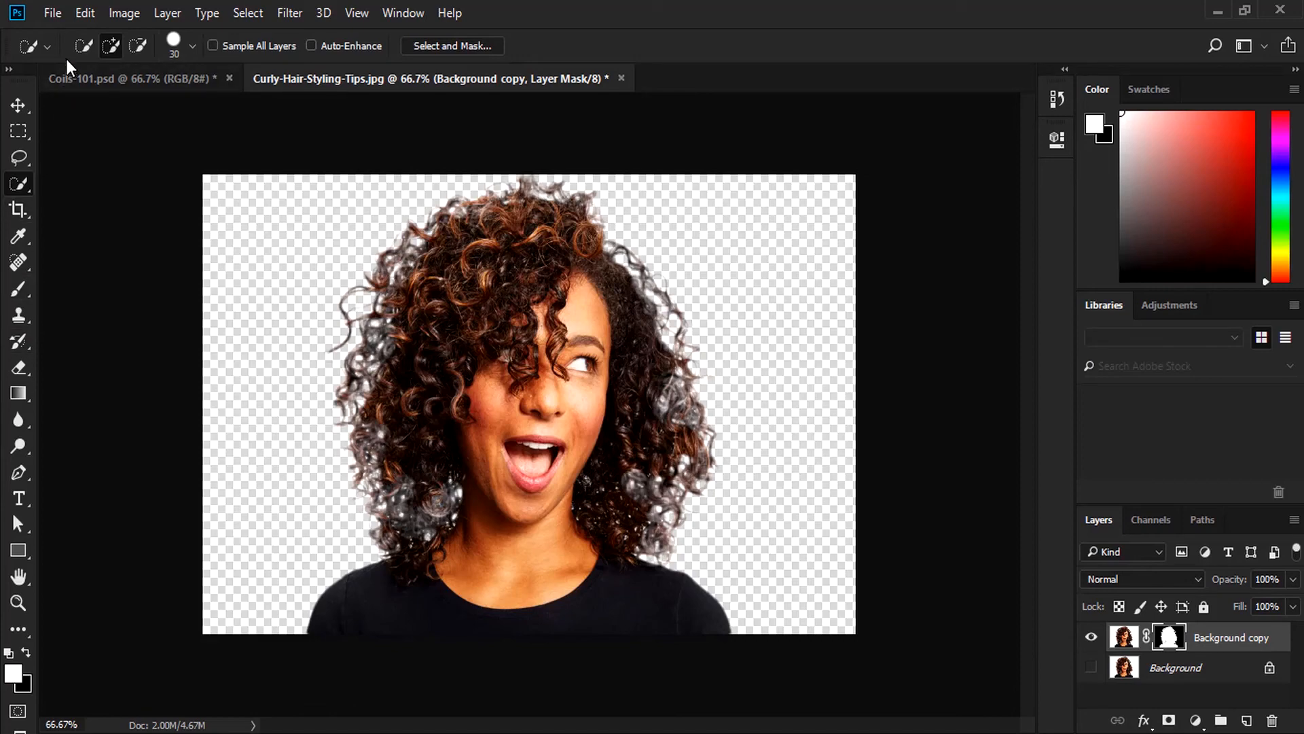
- Place image 4 from the backGround pngtree folder as an embedded object, enlarged to cover the canvas and stacked below the cutout layer
{"action": "left_click", "coordinate": [53, 12]}
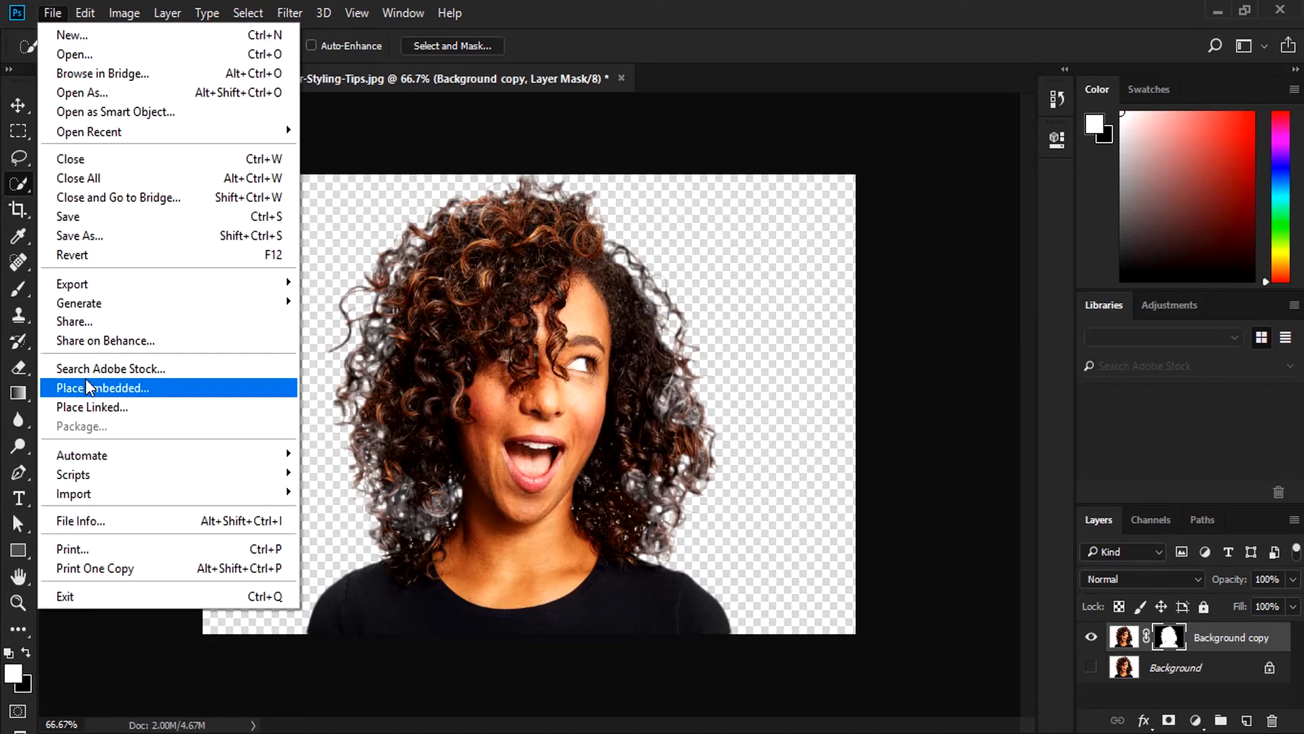
{"action": "left_click", "coordinate": [91, 388]}
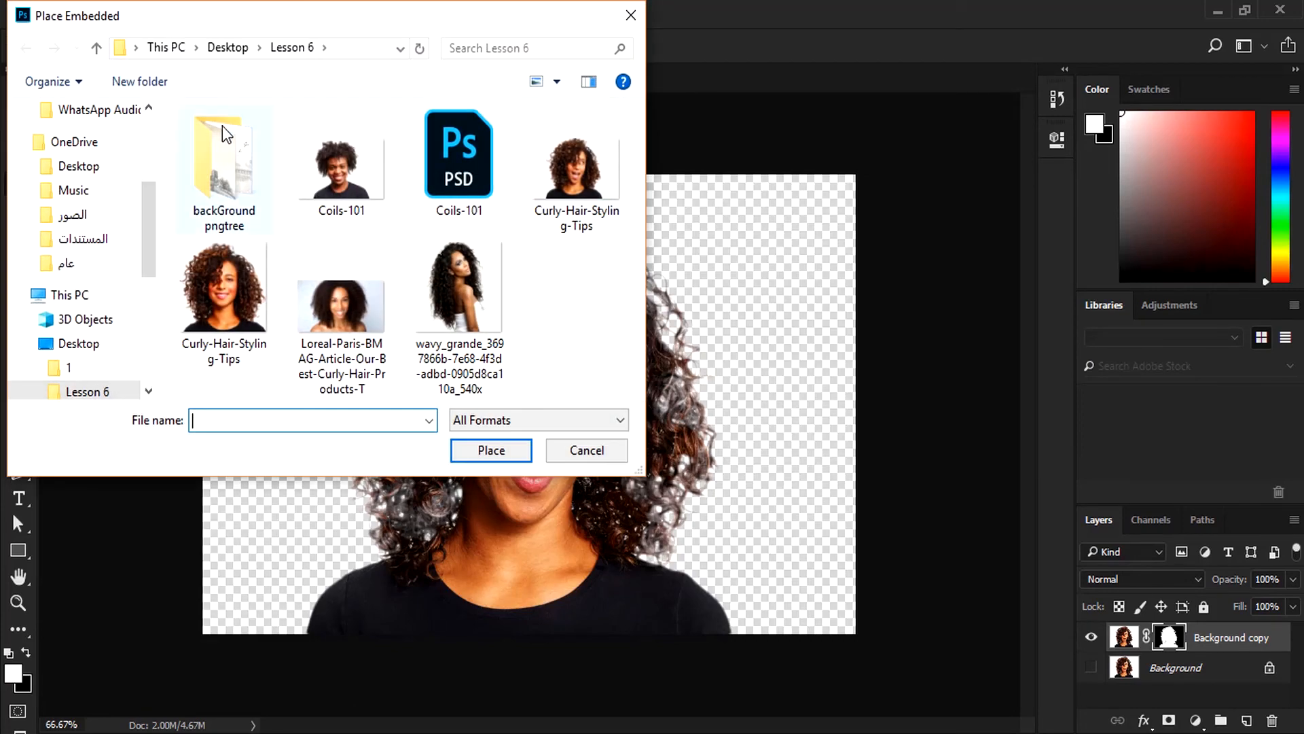
{"action": "double_click", "coordinate": [206, 137]}
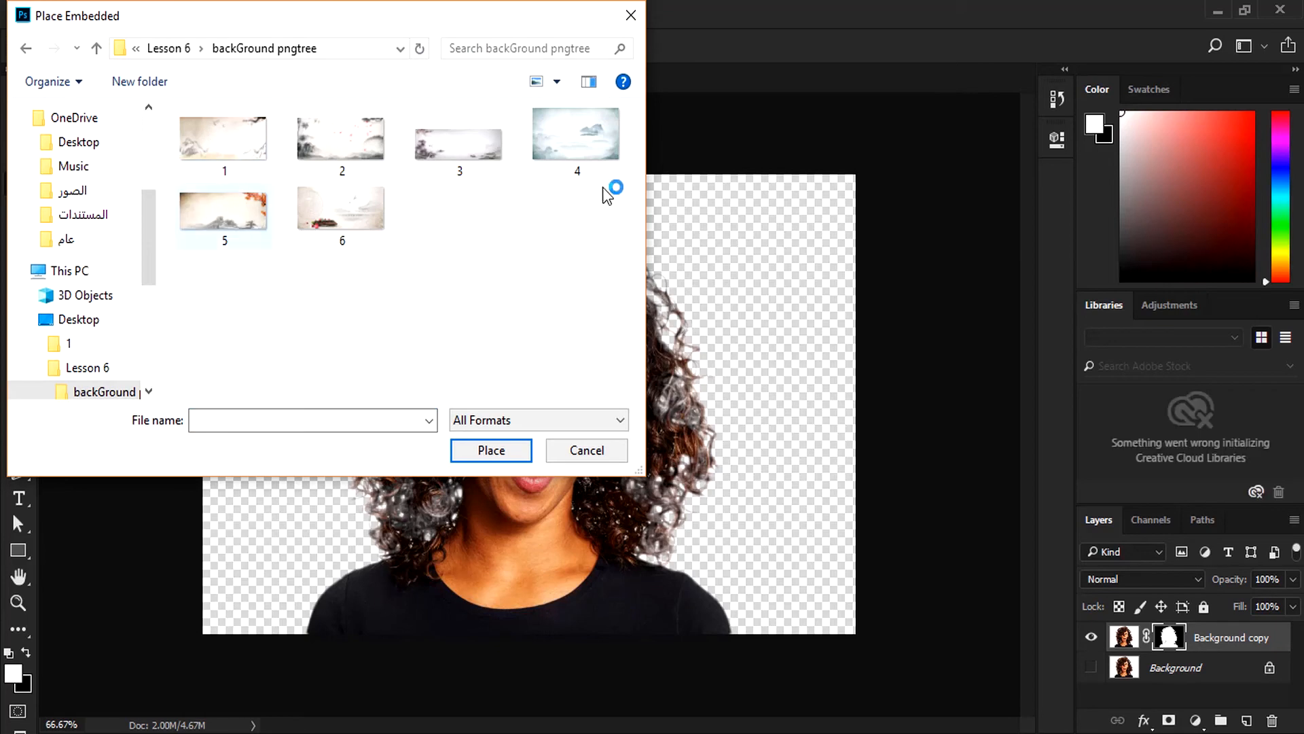
{"action": "double_click", "coordinate": [581, 144]}
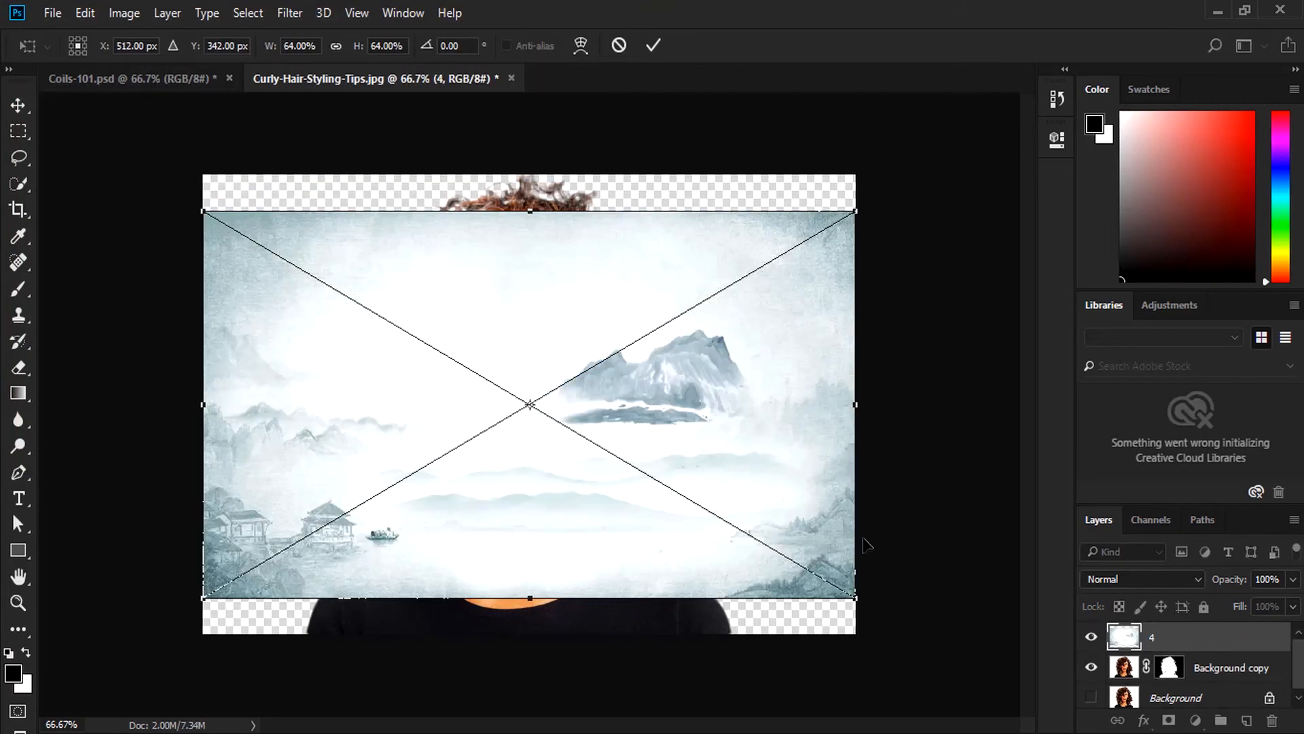
{"action": "left_click_drag", "start_coordinate": [858, 599], "coordinate": [907, 665]}
{"action": "key", "text": "Return"}
{"action": "left_click_drag", "start_coordinate": [1216, 642], "coordinate": [1216, 682]}
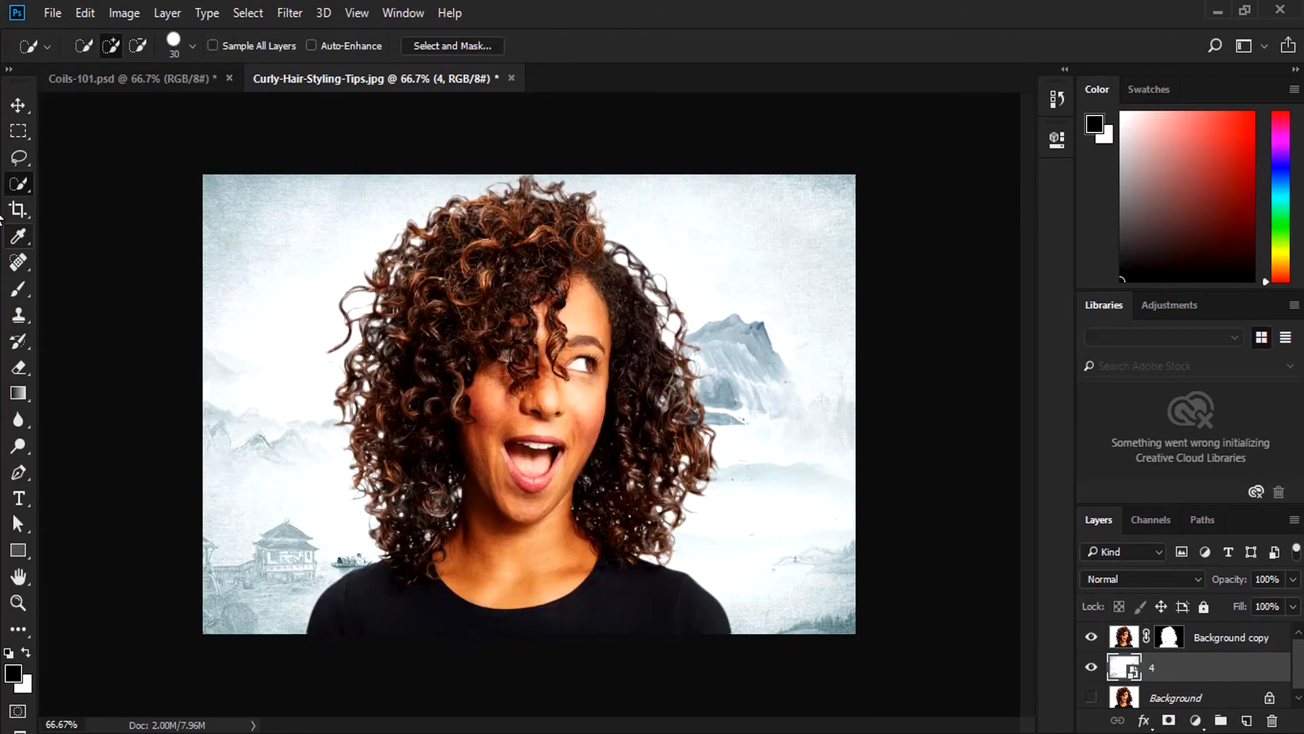
- Move the cutout woman to the left and slightly down on the canvas
{"action": "left_click", "coordinate": [21, 107]}
{"action": "left_click", "coordinate": [529, 483]}
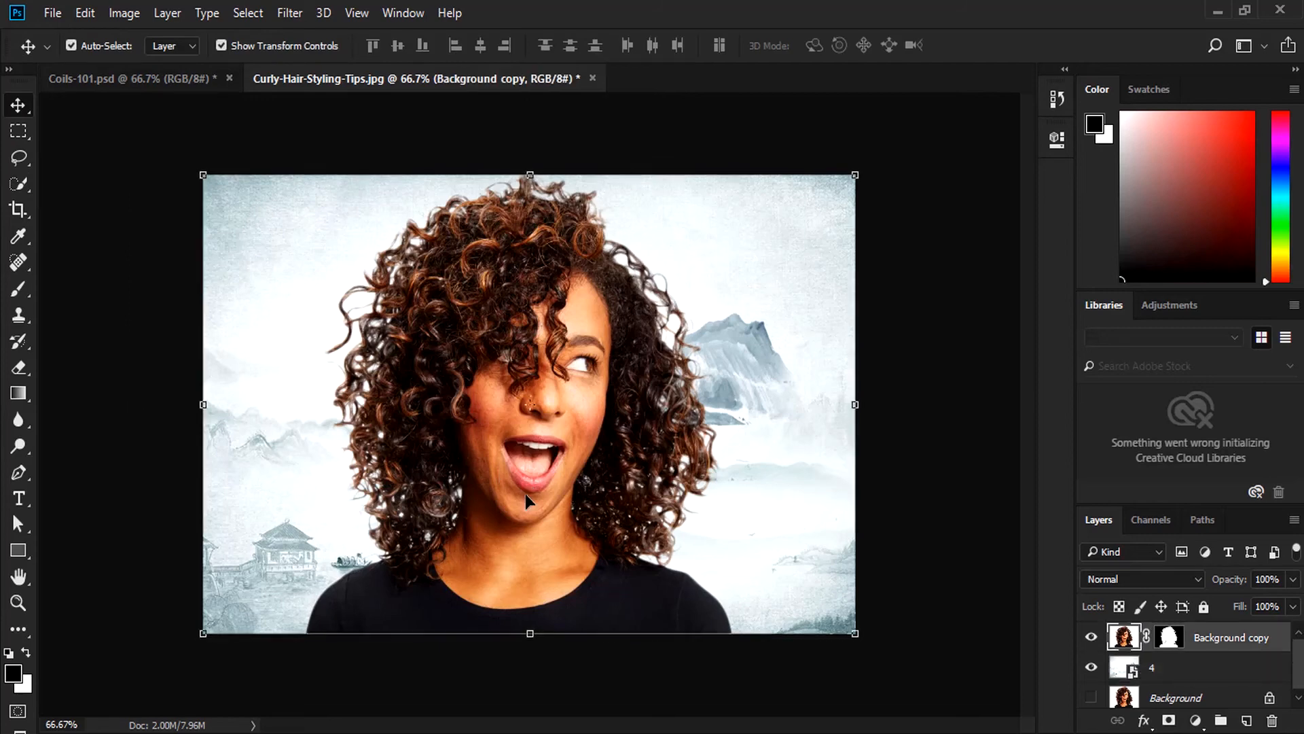
{"action": "left_click_drag", "start_coordinate": [528, 483], "coordinate": [410, 514]}
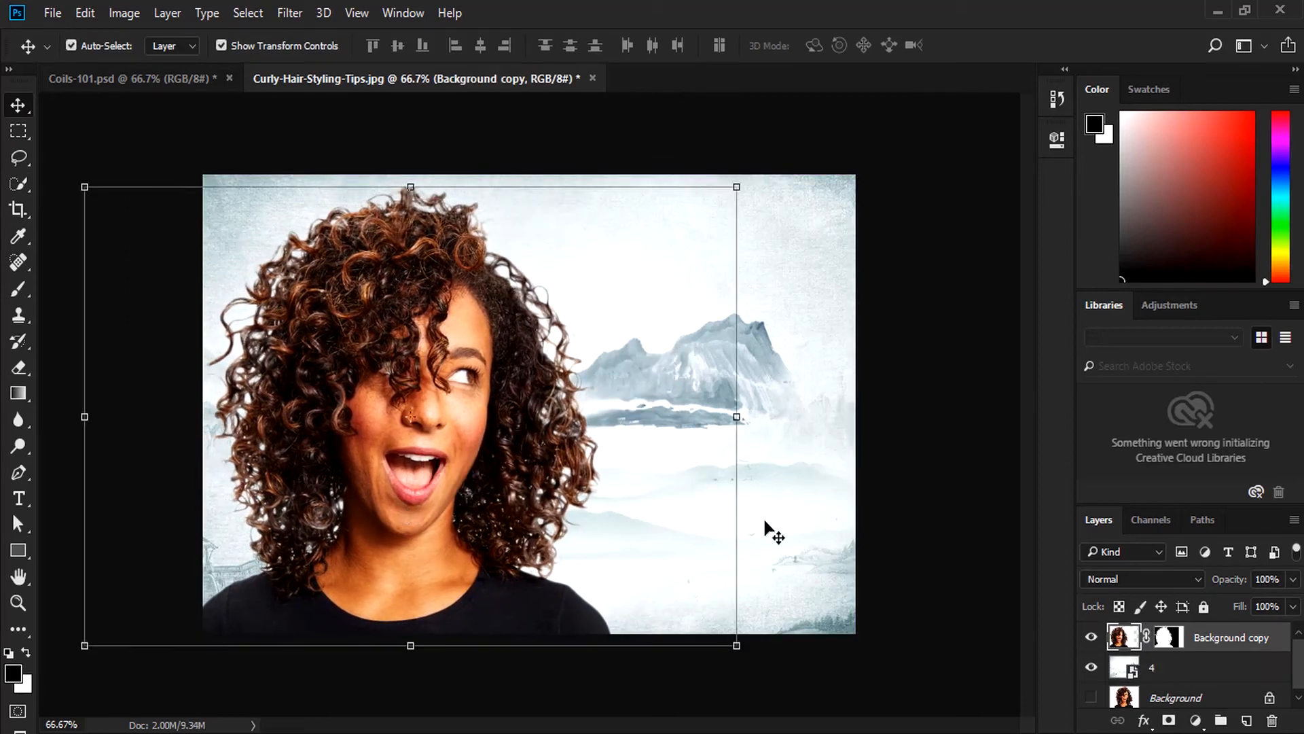
{"action": "left_click", "coordinate": [876, 553]}
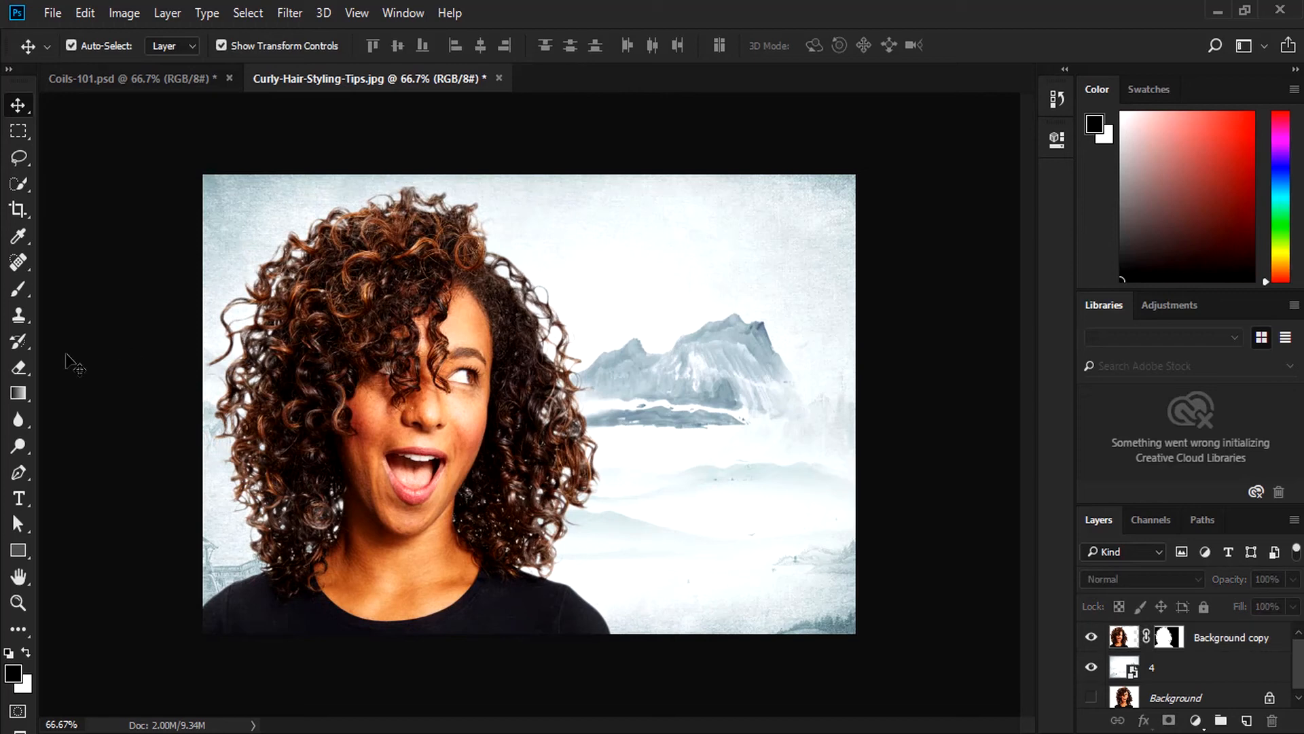
- Add the text "i Love Chiina" in magenta 93 pt Oswald Regular to the right of the woman's hair
{"action": "left_click", "coordinate": [19, 498]}
{"action": "left_click", "coordinate": [661, 291]}
{"action": "type", "text": "i"}
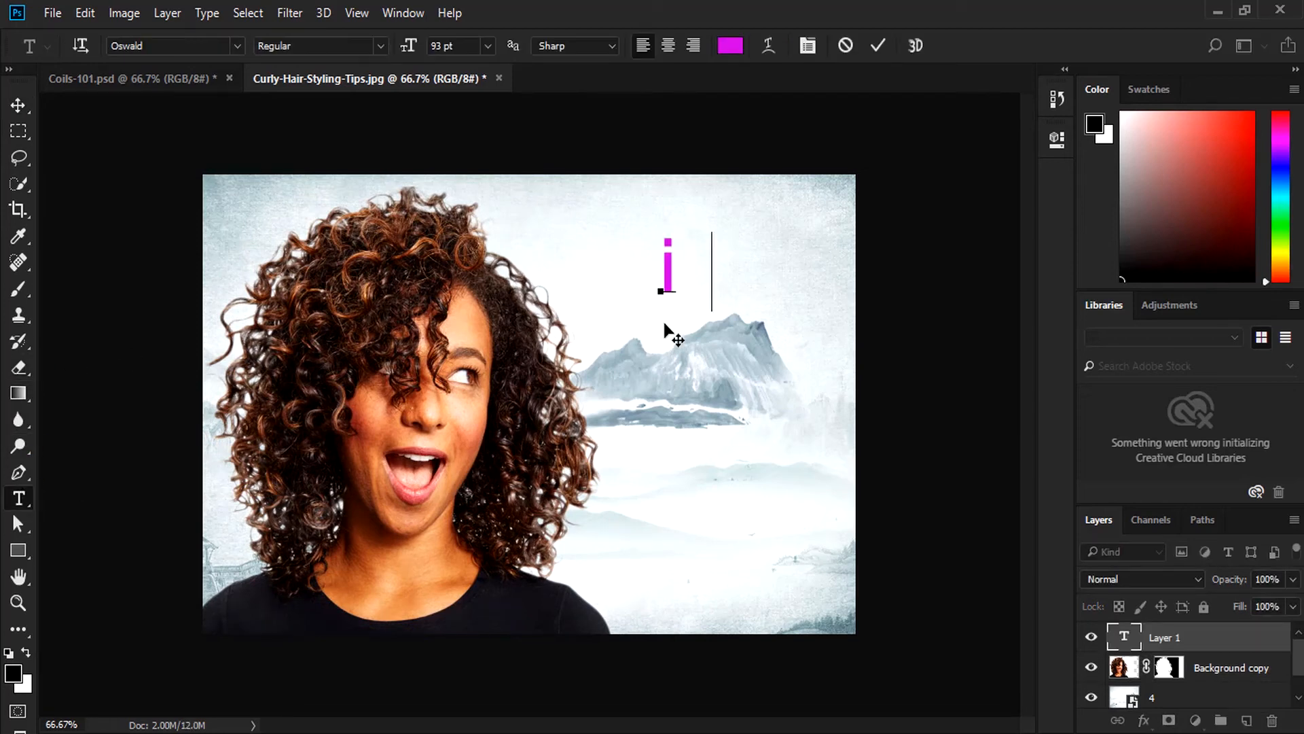
{"action": "type", "text": " LOve"}
{"action": "key", "text": "BackSpace"}
{"action": "key", "text": "BackSpace"}
{"action": "key", "text": "BackSpace"}
{"action": "type", "text": "ove ch"}
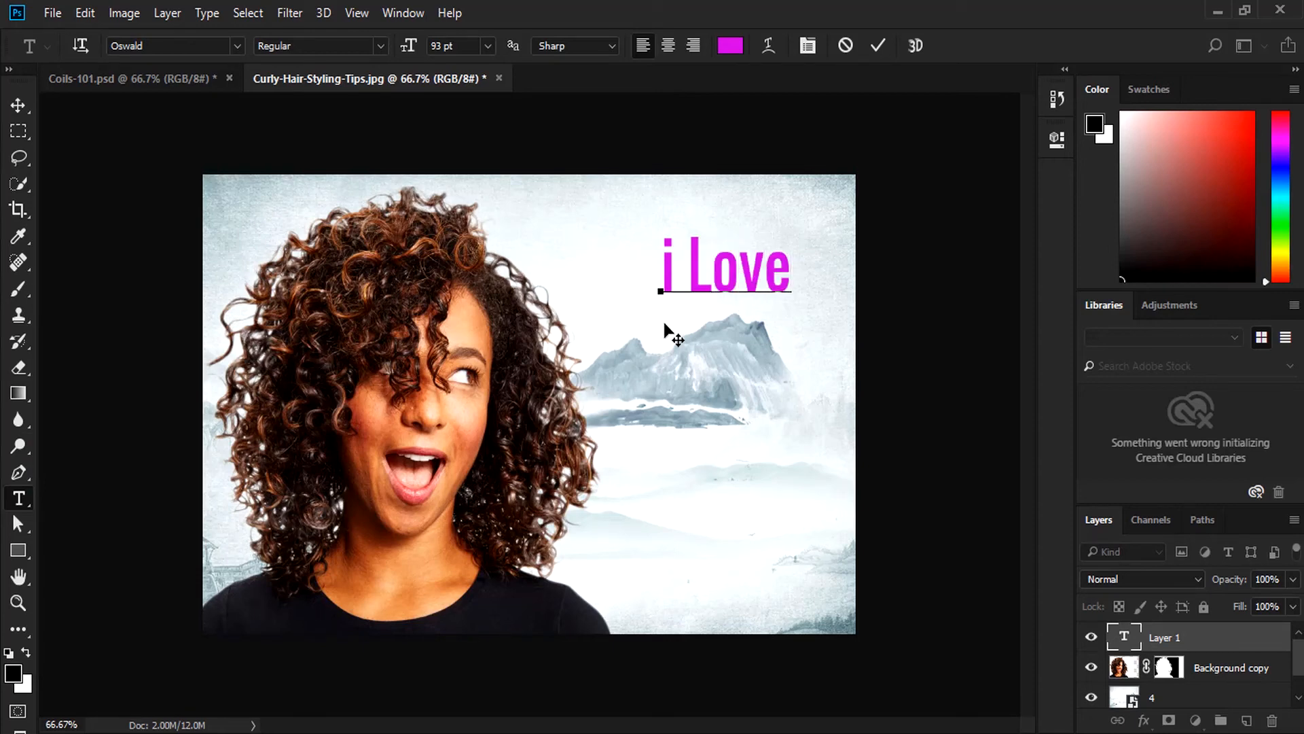
{"action": "key", "text": "BackSpace"}
{"action": "key", "text": "BackSpace"}
{"action": "type", "text": "Chnes"}
{"action": "key", "text": "BackSpace"}
{"action": "key", "text": "BackSpace"}
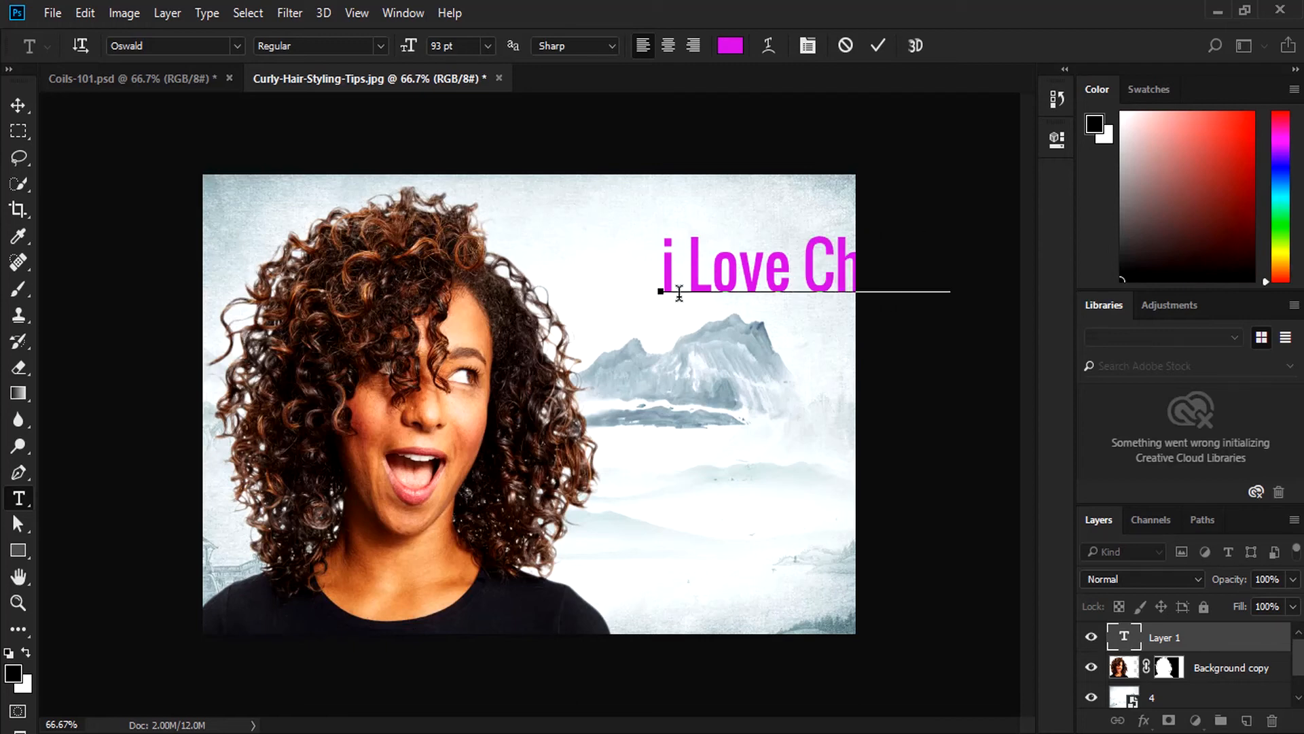
- Move the text line left so that it fits inside the canvas beside the hair
{"action": "triple_click", "coordinate": [697, 269]}
{"action": "left_click", "coordinate": [19, 110]}
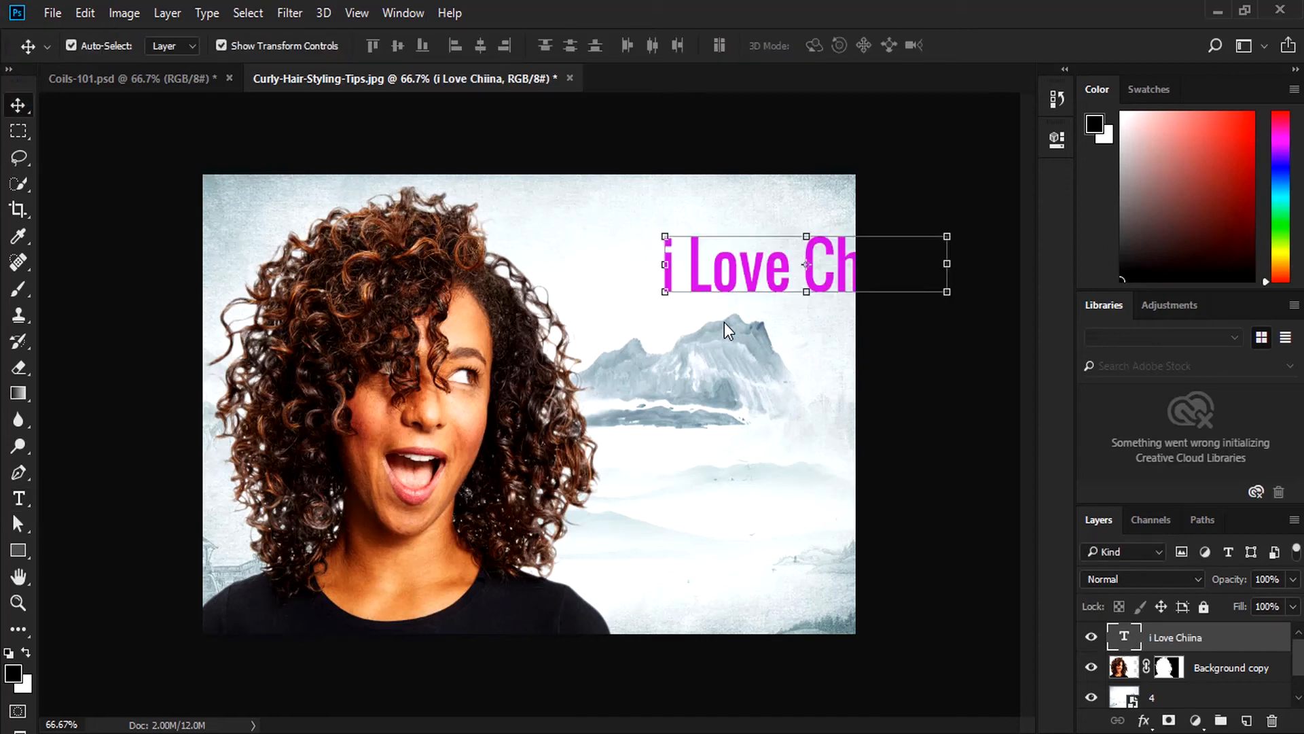
{"action": "left_click_drag", "start_coordinate": [781, 289], "coordinate": [672, 280]}
- Delete the extra "i" from "Chiina" so the text reads "i Love China"
{"action": "key", "text": "t"}
{"action": "left_click", "coordinate": [764, 262]}
{"action": "left_click_drag", "start_coordinate": [764, 262], "coordinate": [754, 262]}
{"action": "key", "text": "BackSpace"}
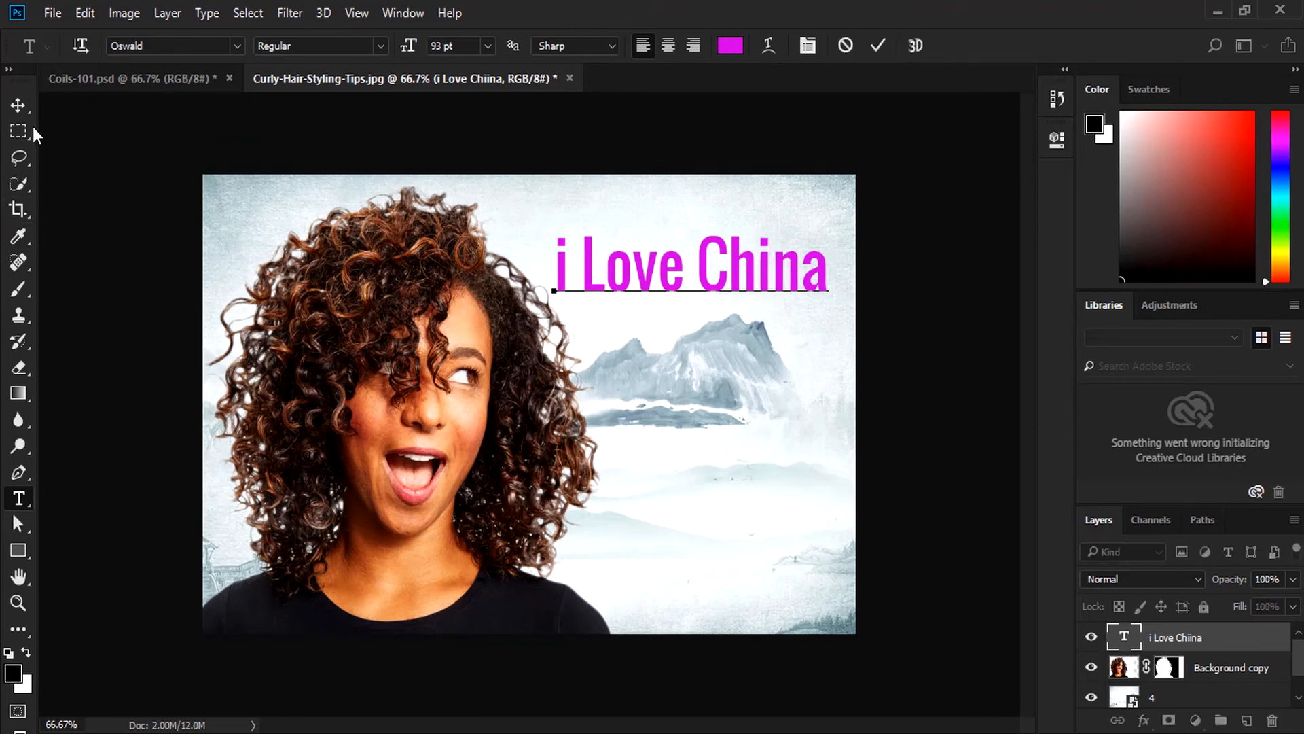
{"action": "left_click", "coordinate": [25, 101]}
{"action": "left_click", "coordinate": [931, 492]}
- Recolour the "i Love China" text to near-black #1e1c21 sampled from the woman's shirt and commit the text
{"action": "left_click", "coordinate": [786, 282]}
{"action": "double_click", "coordinate": [799, 267]}
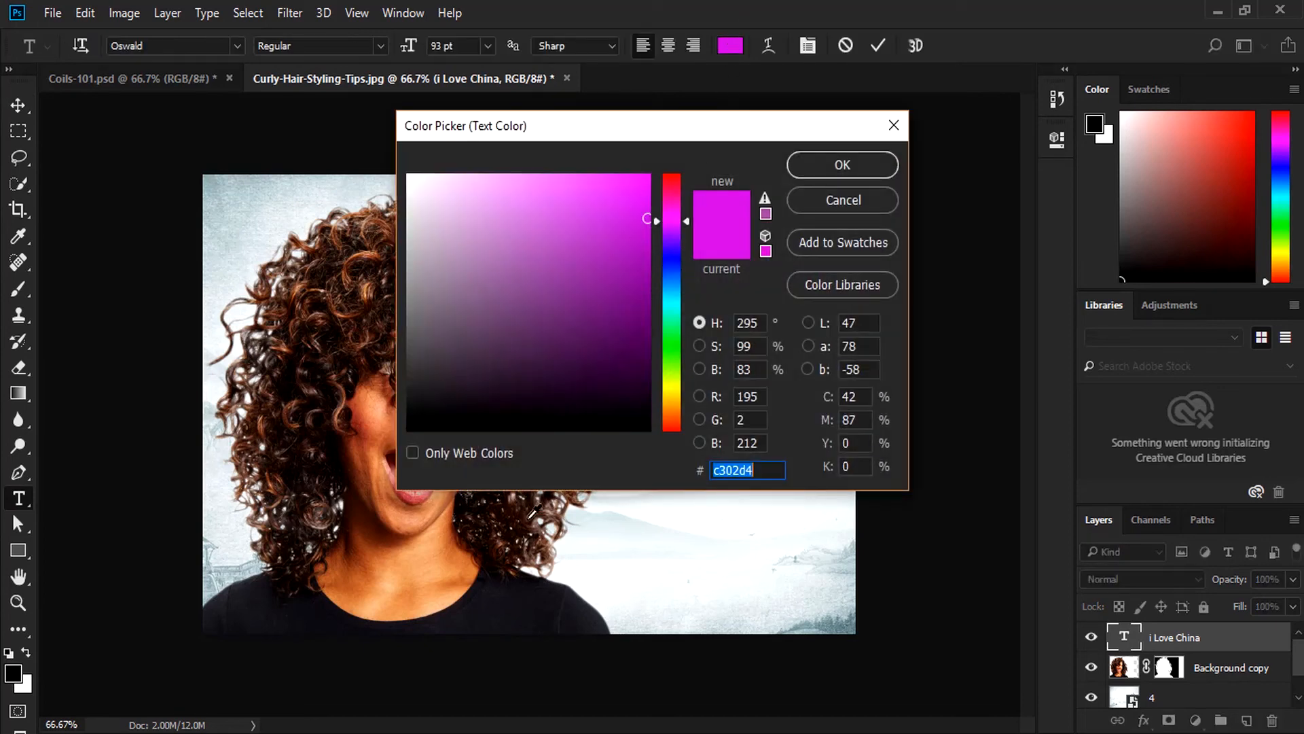
{"action": "left_click", "coordinate": [536, 599]}
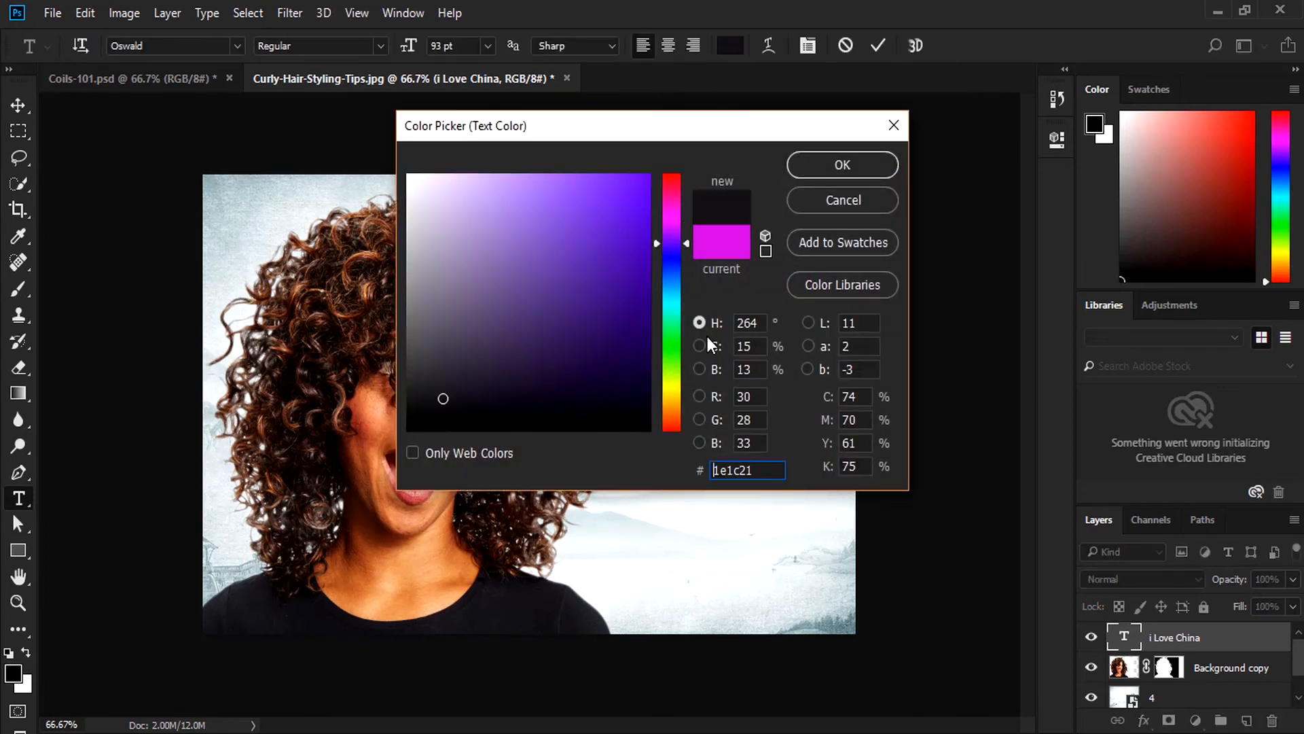
{"action": "left_click", "coordinate": [807, 174]}
{"action": "key", "text": "ctrl+Return"}
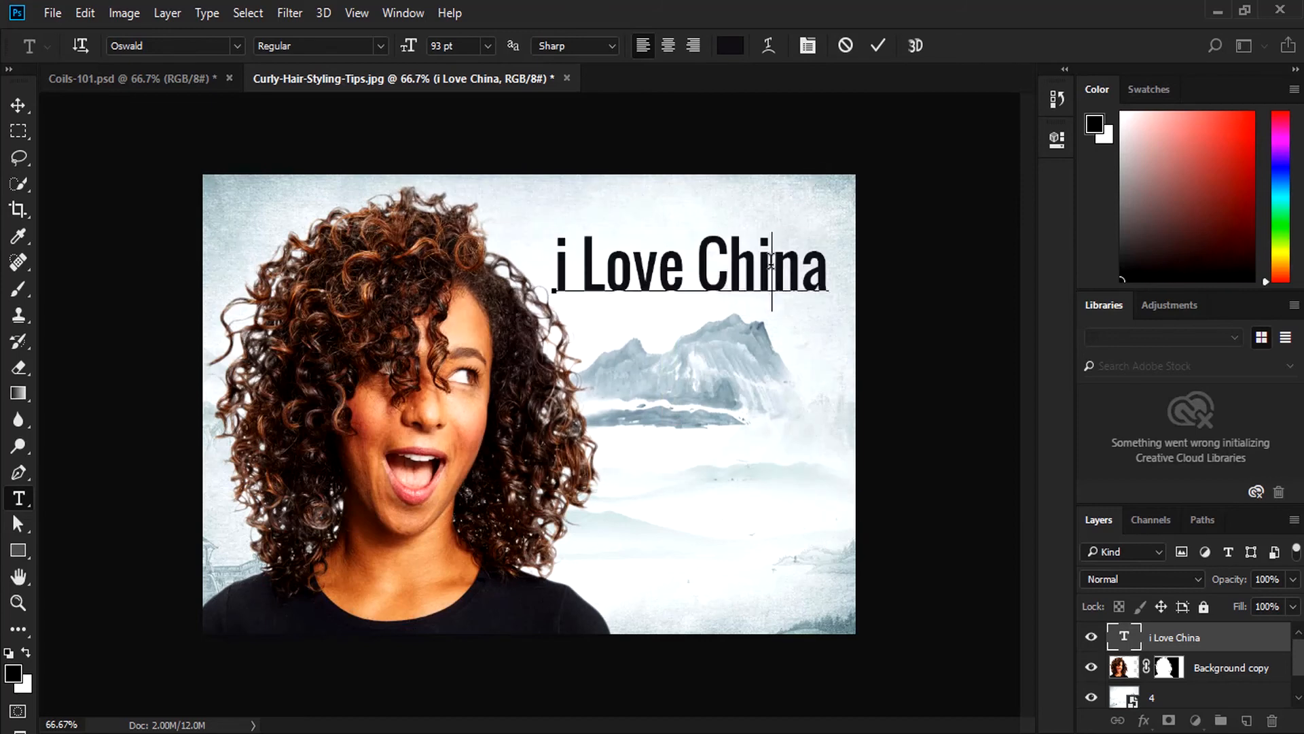
{"action": "left_click", "coordinate": [18, 105]}
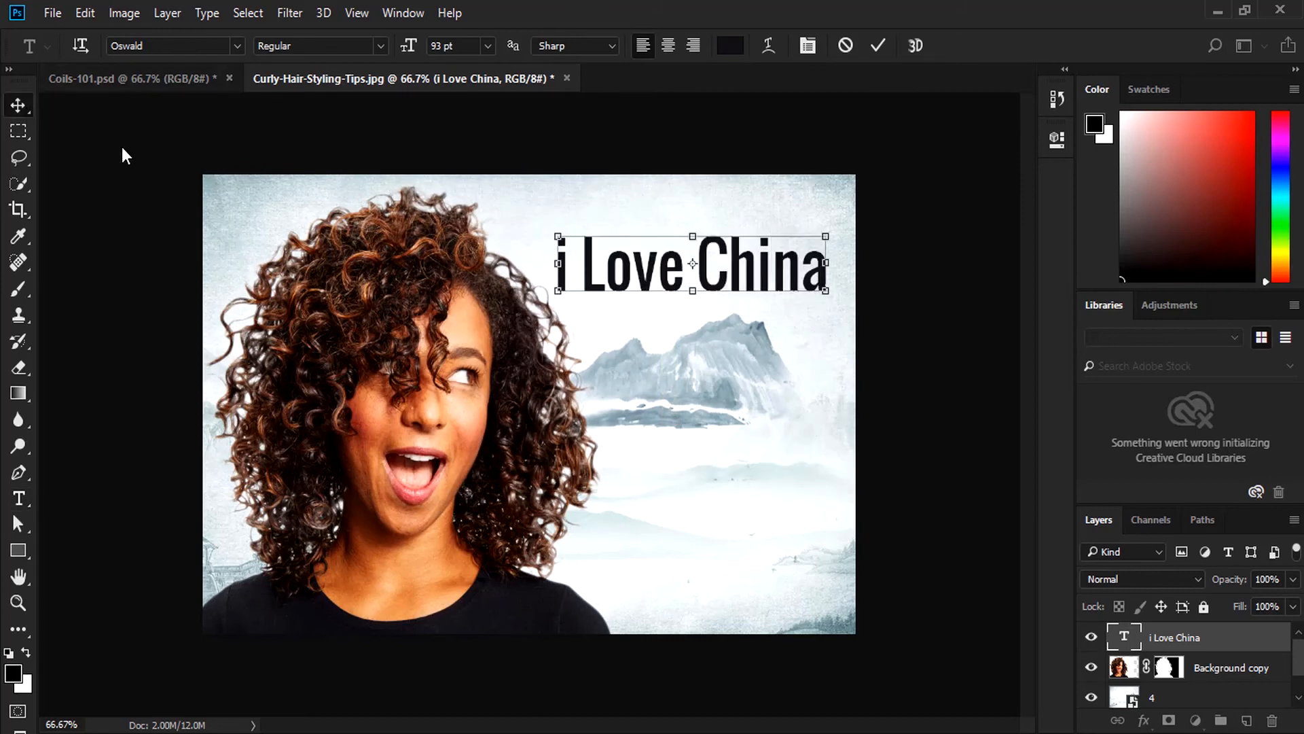
{"action": "left_click", "coordinate": [909, 493]}
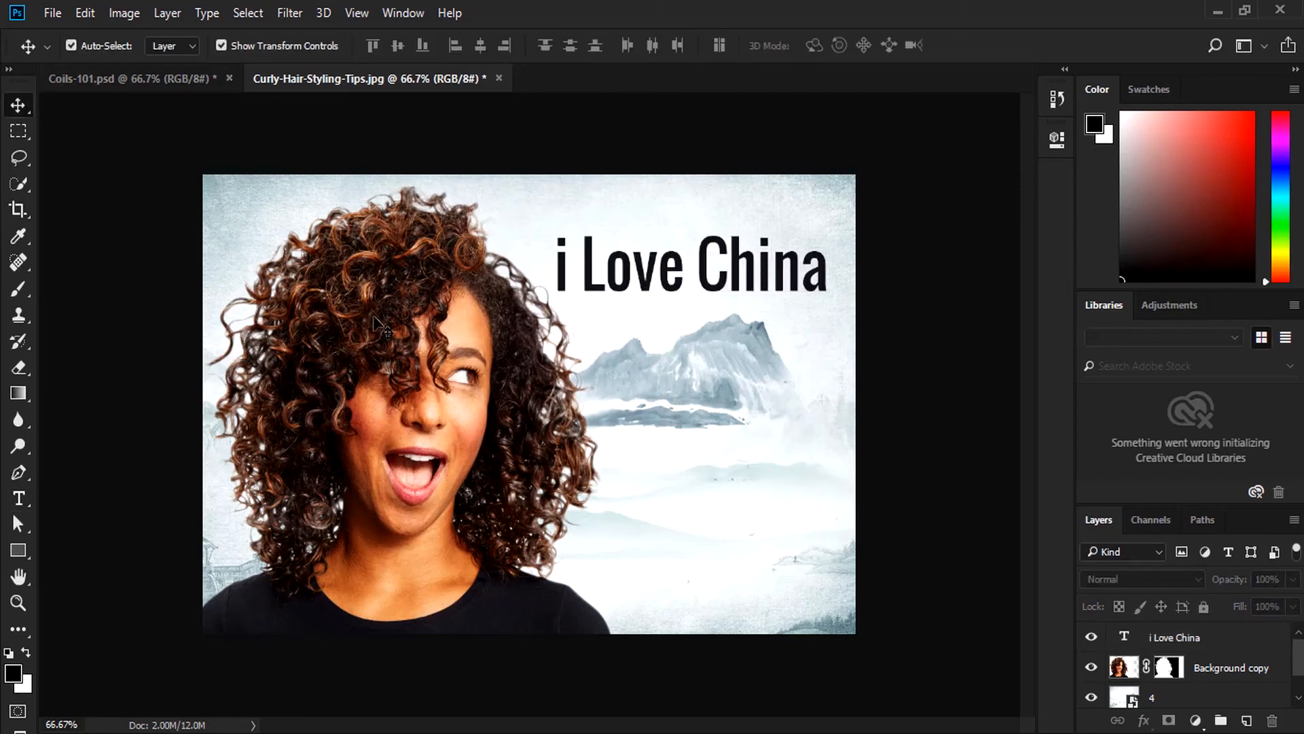
{"action": "mouse_move", "coordinate": [409, 387]}
{"action": "left_mouse_down"}
{"action": "mouse_move", "coordinate": [433, 390]}
{"action": "mouse_move", "coordinate": [408, 393]}
{"action": "left_mouse_up"}
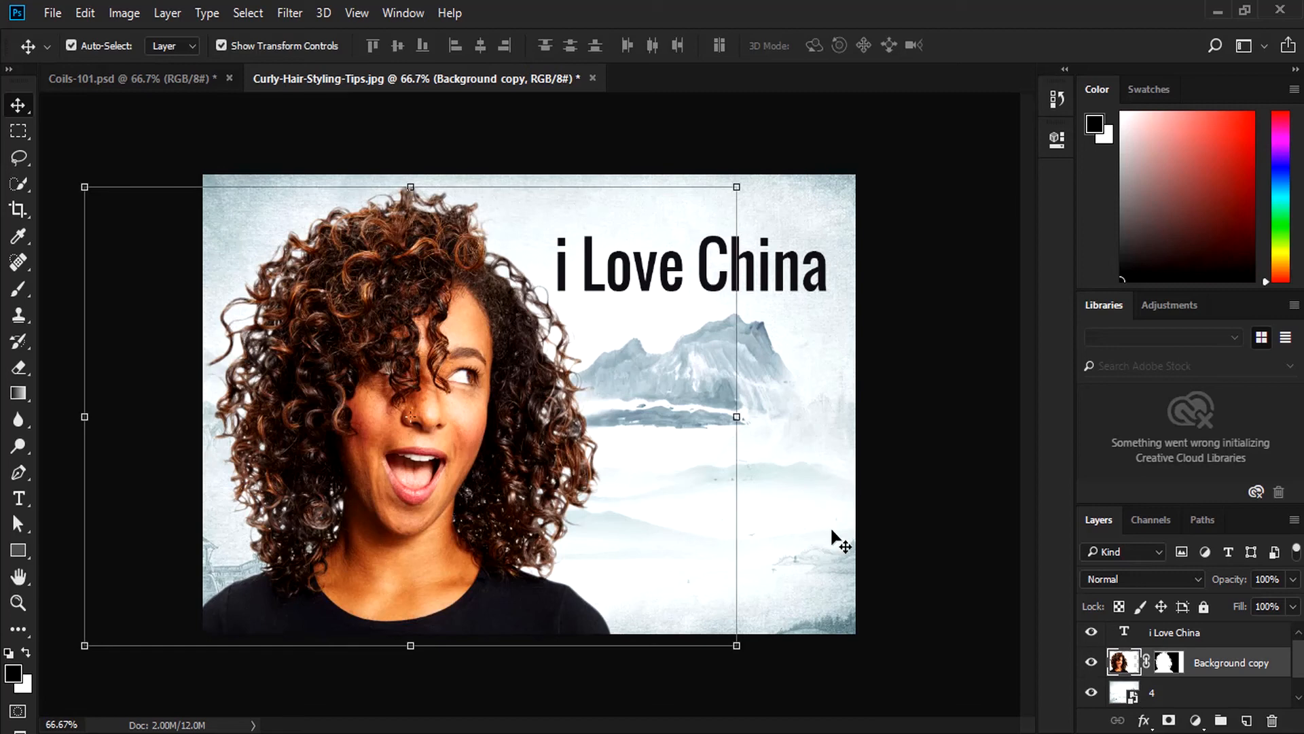
{"action": "left_click", "coordinate": [160, 229]}
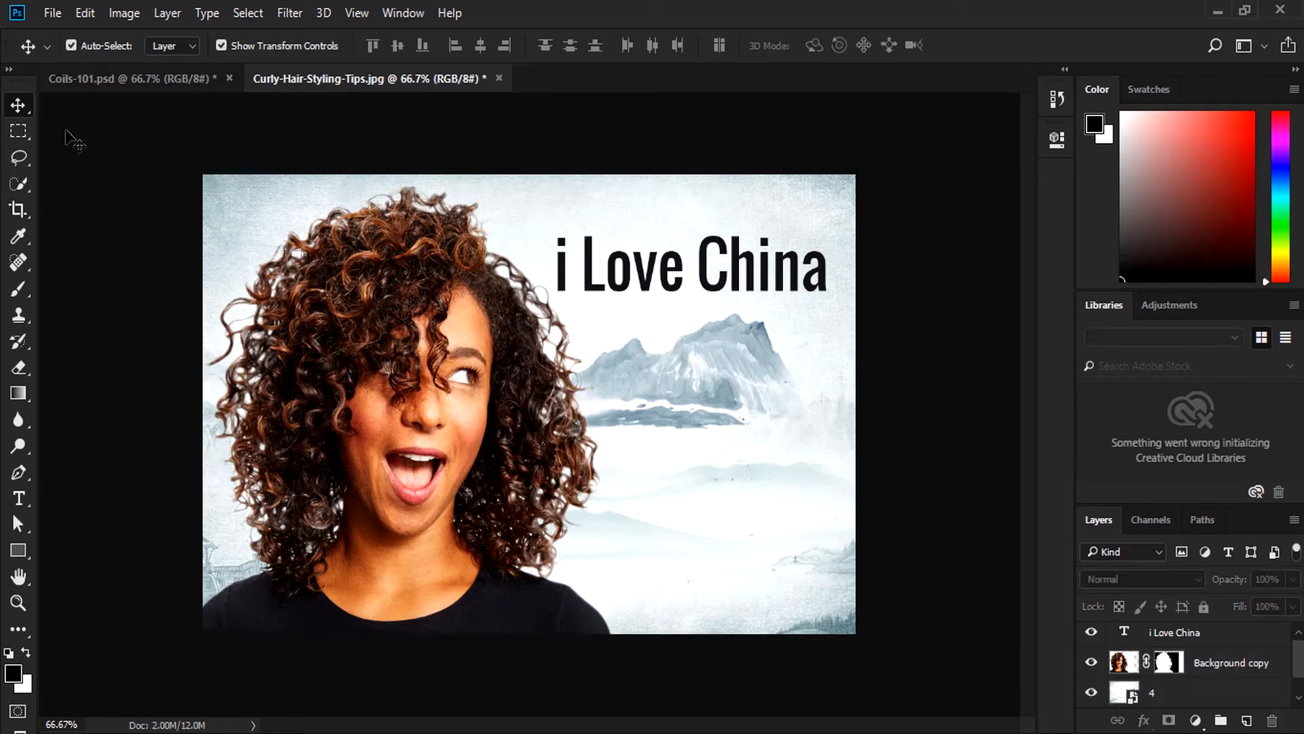
- Open the image Loreal-Paris-BMAG-Article-Our-Best-Curly-Hair-Products-T from the Lesson 6 folder
{"action": "left_click", "coordinate": [52, 13]}
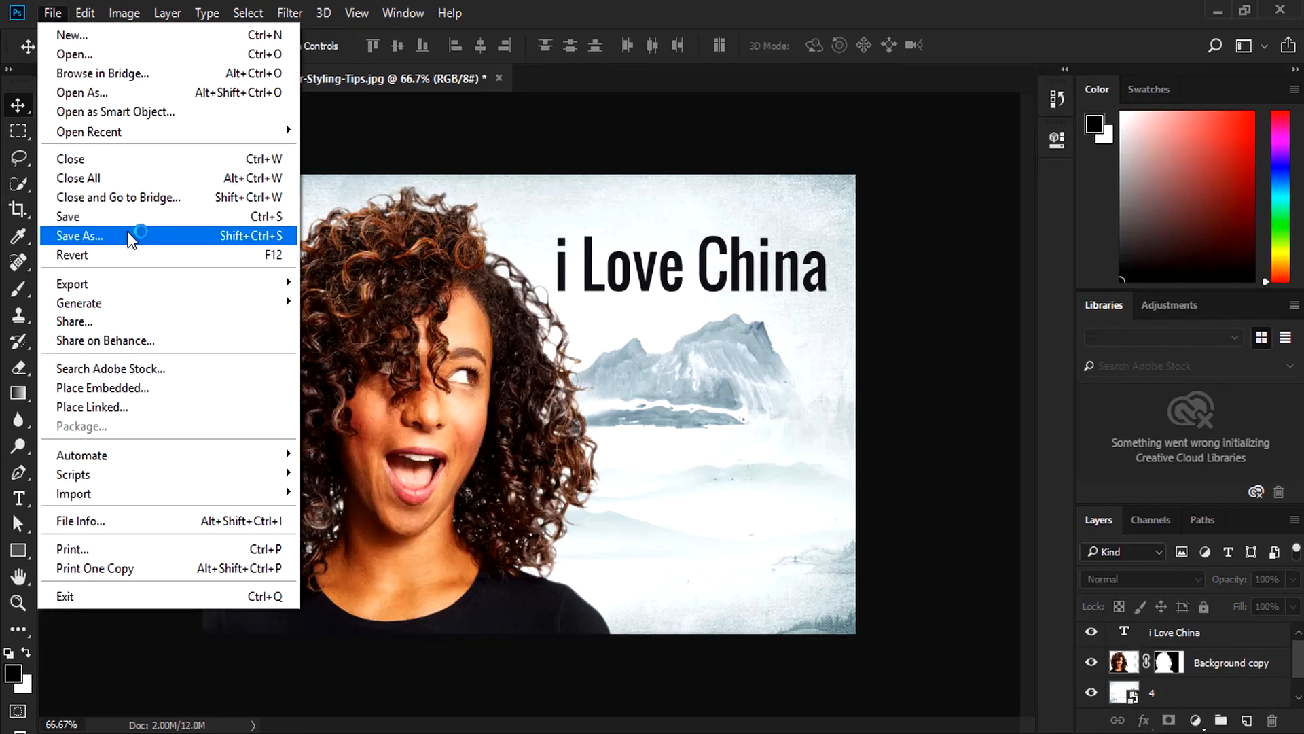
{"action": "left_click", "coordinate": [121, 61]}
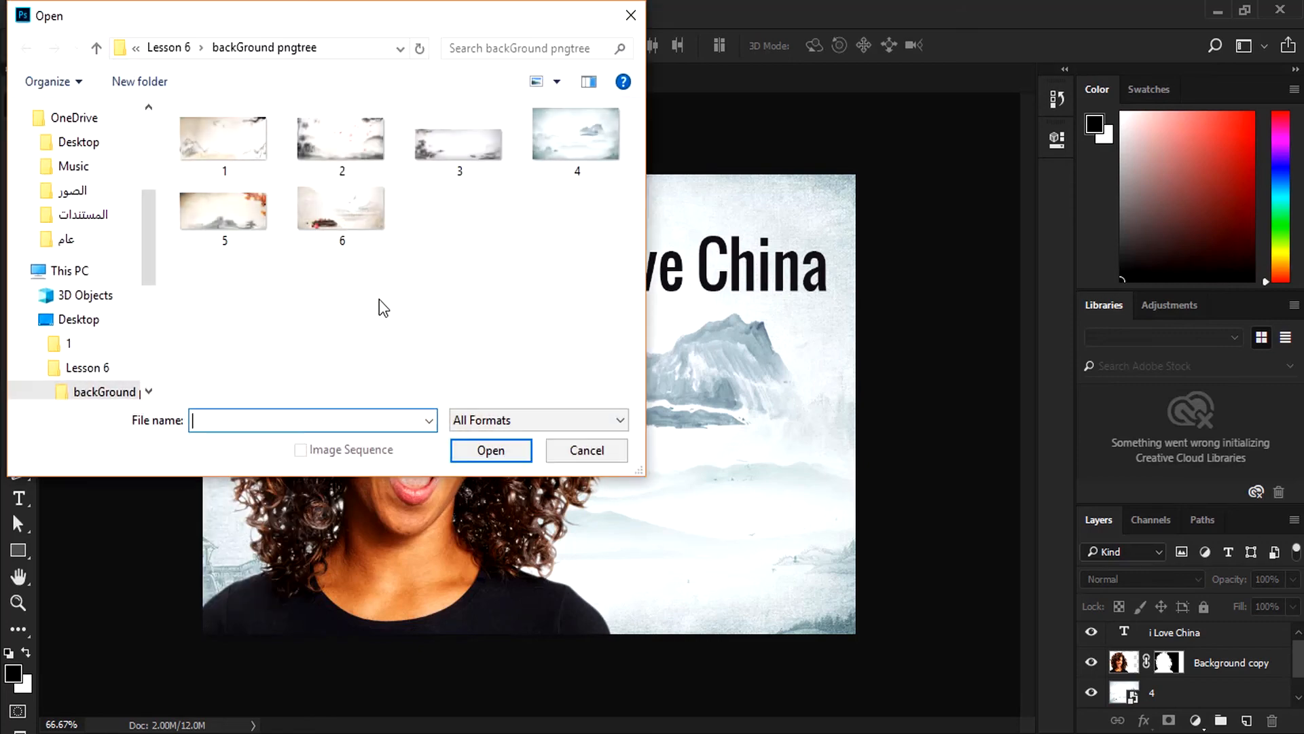
{"action": "left_click", "coordinate": [460, 145]}
{"action": "key", "text": "BackSpace"}
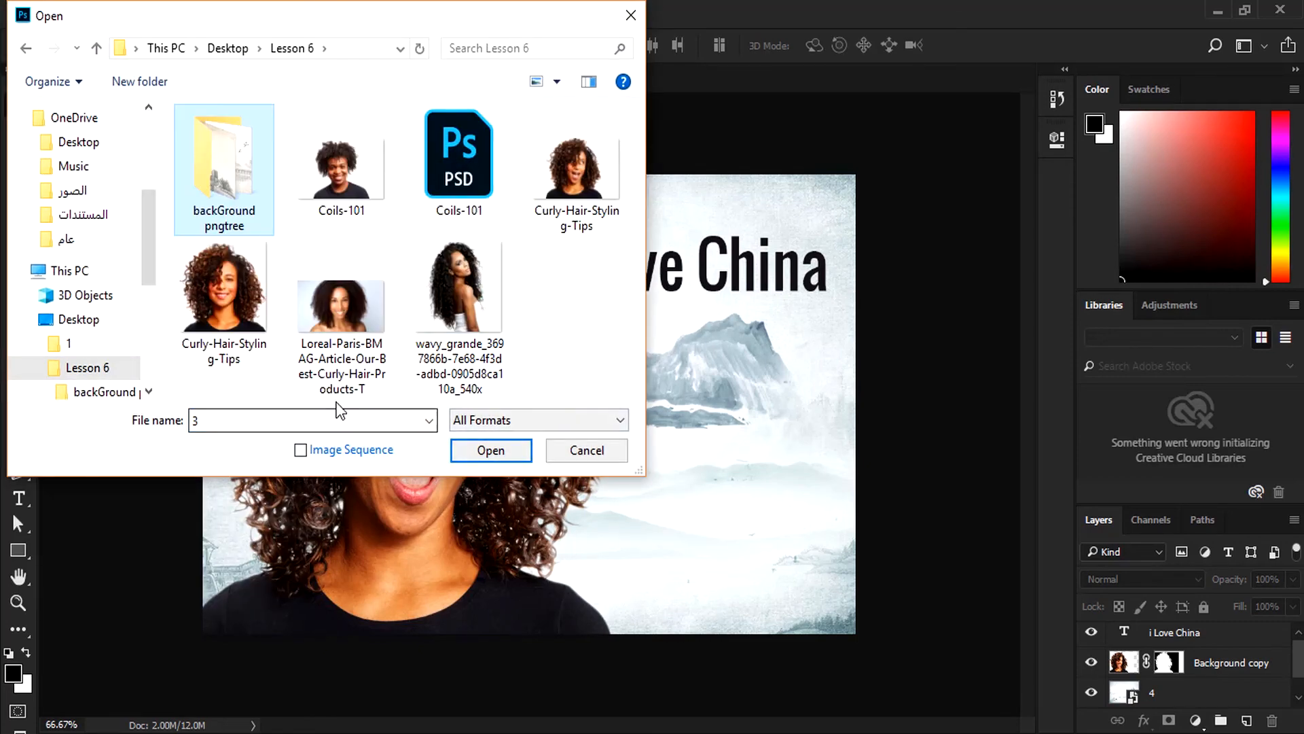
{"action": "double_click", "coordinate": [335, 340]}
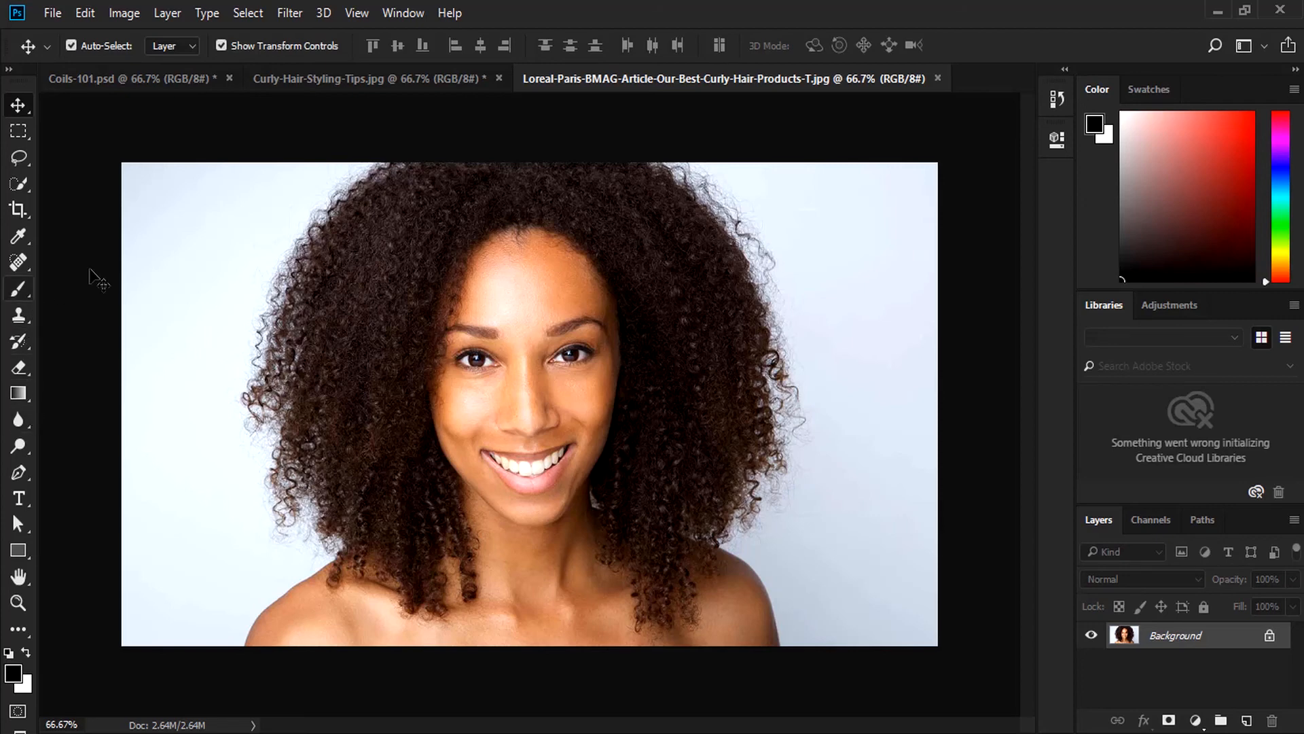
- Select the woman's hair, face and shoulders with the Quick Selection tool, including the outer curls on both sides
{"action": "left_click", "coordinate": [21, 185]}
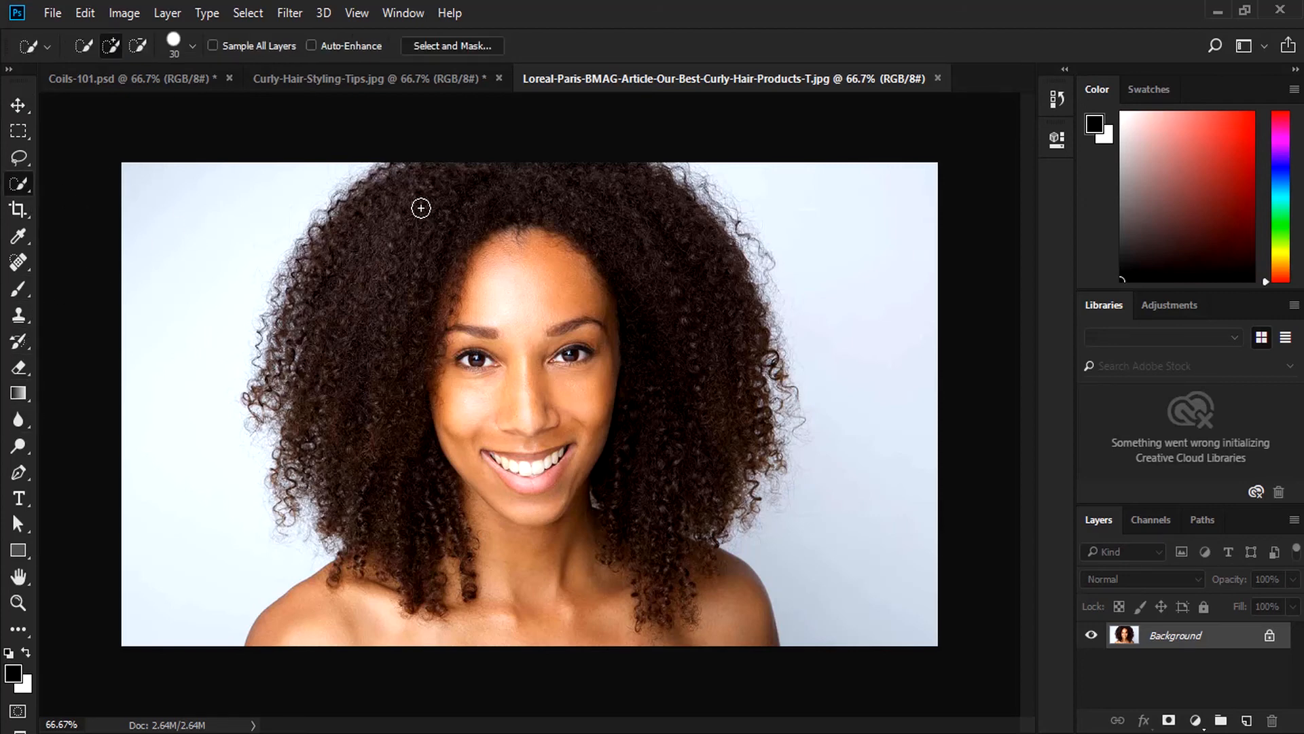
{"action": "mouse_move", "coordinate": [393, 174]}
{"action": "left_mouse_down"}
{"action": "mouse_move", "coordinate": [348, 208]}
{"action": "mouse_move", "coordinate": [309, 298]}
{"action": "mouse_move", "coordinate": [293, 408]}
{"action": "mouse_move", "coordinate": [317, 462]}
{"action": "mouse_move", "coordinate": [484, 661]}
{"action": "mouse_move", "coordinate": [497, 628]}
{"action": "mouse_move", "coordinate": [455, 437]}
{"action": "mouse_move", "coordinate": [522, 305]}
{"action": "mouse_move", "coordinate": [611, 272]}
{"action": "mouse_move", "coordinate": [641, 277]}
{"action": "mouse_move", "coordinate": [715, 322]}
{"action": "mouse_move", "coordinate": [722, 351]}
{"action": "mouse_move", "coordinate": [725, 421]}
{"action": "mouse_move", "coordinate": [679, 569]}
{"action": "mouse_move", "coordinate": [676, 605]}
{"action": "left_mouse_up"}
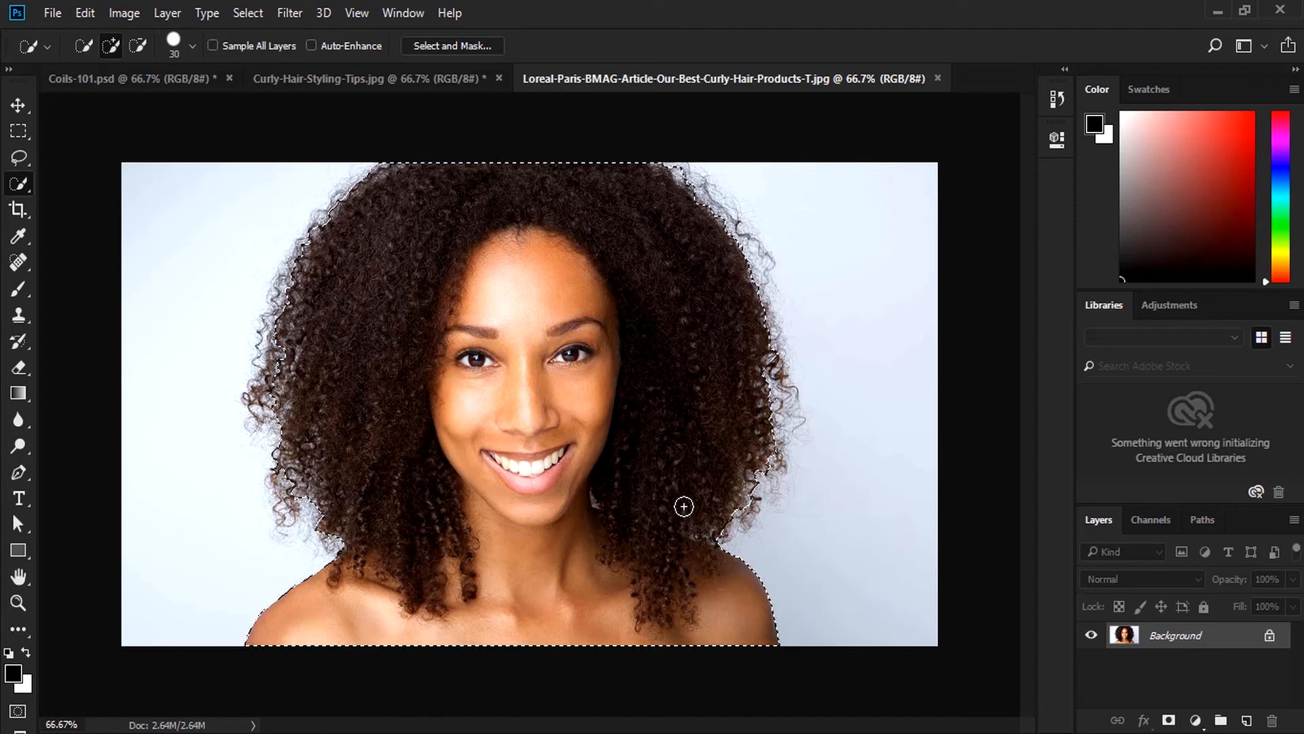
{"action": "mouse_move", "coordinate": [725, 528]}
{"action": "left_mouse_down"}
{"action": "mouse_move", "coordinate": [757, 487]}
{"action": "mouse_move", "coordinate": [781, 393]}
{"action": "mouse_move", "coordinate": [742, 253]}
{"action": "mouse_move", "coordinate": [700, 199]}
{"action": "mouse_move", "coordinate": [708, 190]}
{"action": "mouse_move", "coordinate": [738, 231]}
{"action": "mouse_move", "coordinate": [751, 313]}
{"action": "left_mouse_up"}
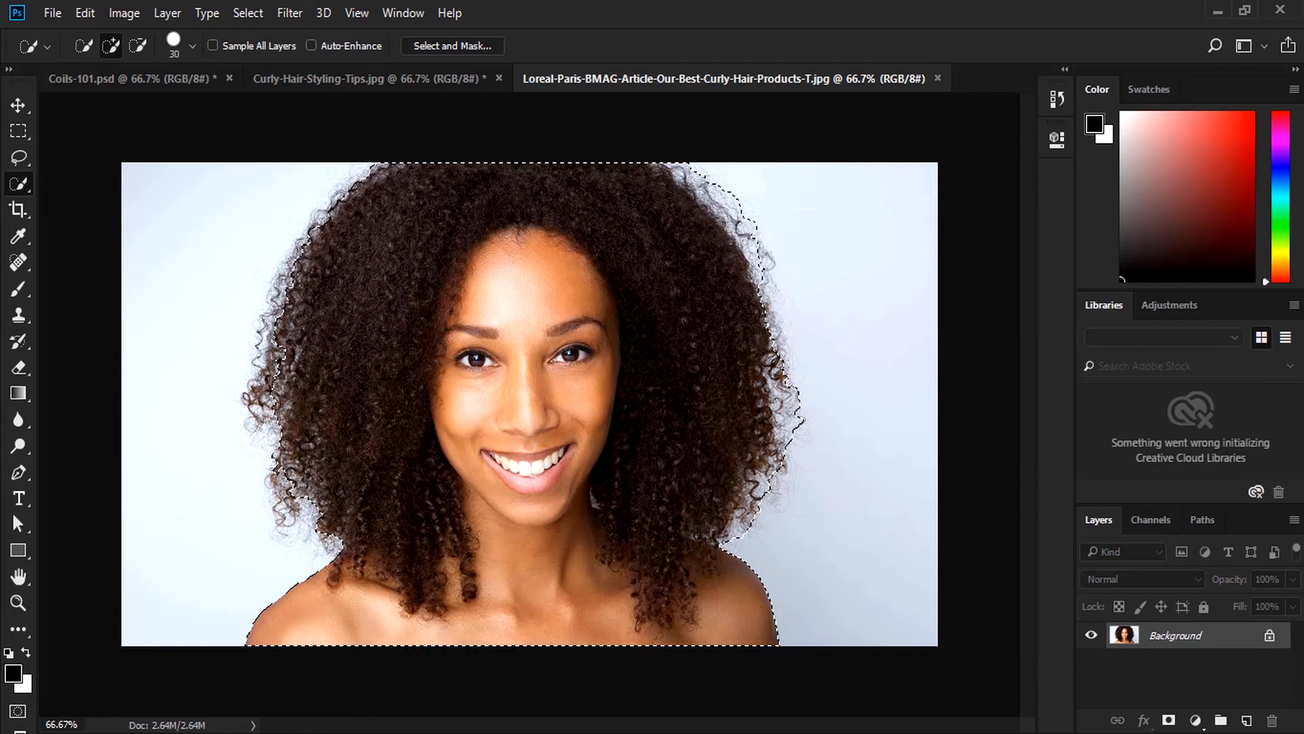
{"action": "left_click_drag", "start_coordinate": [754, 258], "coordinate": [757, 267]}
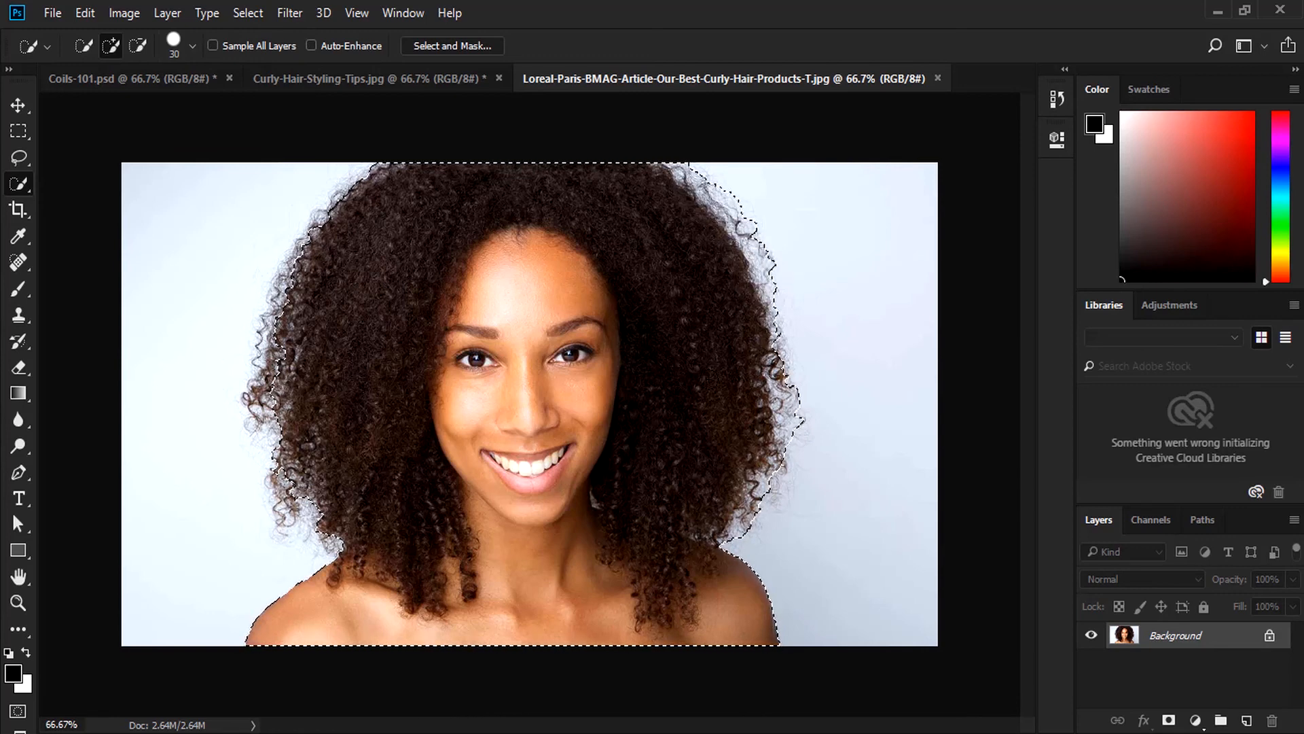
{"action": "mouse_move", "coordinate": [287, 340]}
{"action": "left_mouse_down"}
{"action": "mouse_move", "coordinate": [269, 413]}
{"action": "mouse_move", "coordinate": [282, 475]}
{"action": "mouse_move", "coordinate": [325, 511]}
{"action": "left_mouse_up"}
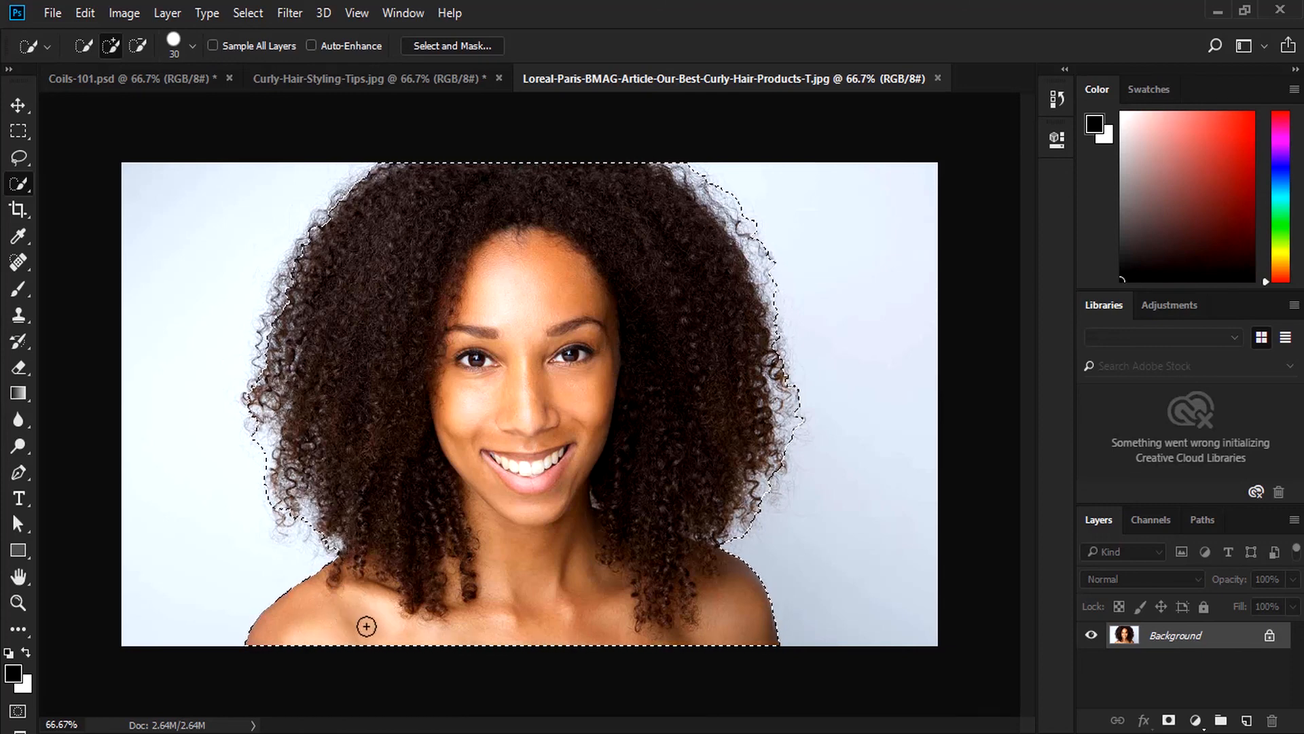
- Refine the hair edges on both sides of the woman's head with the Refine Edge brush in Select and Mask
{"action": "left_click", "coordinate": [429, 43]}
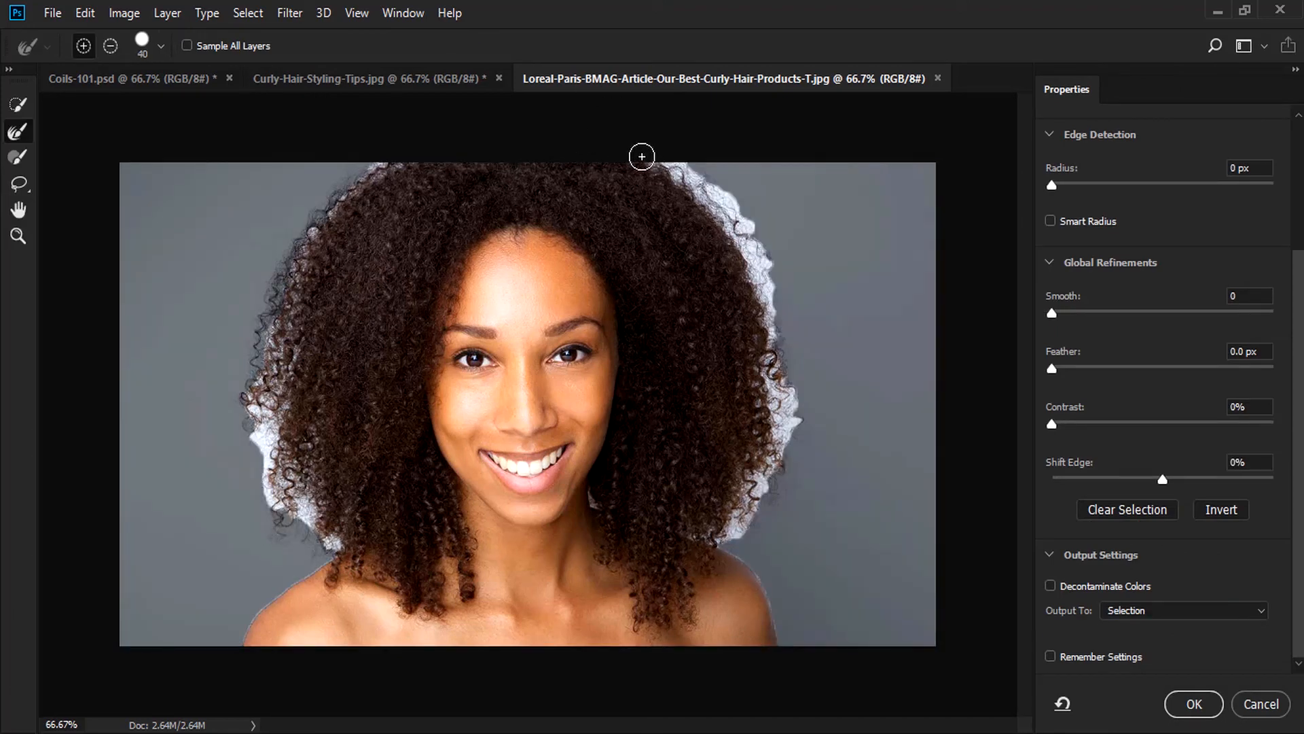
{"action": "mouse_move", "coordinate": [659, 162]}
{"action": "left_mouse_down"}
{"action": "mouse_move", "coordinate": [710, 188]}
{"action": "mouse_move", "coordinate": [773, 339]}
{"action": "left_mouse_up"}
{"action": "mouse_move", "coordinate": [674, 165]}
{"action": "left_mouse_down"}
{"action": "mouse_move", "coordinate": [756, 233]}
{"action": "mouse_move", "coordinate": [807, 392]}
{"action": "mouse_move", "coordinate": [841, 443]}
{"action": "mouse_move", "coordinate": [826, 364]}
{"action": "mouse_move", "coordinate": [784, 359]}
{"action": "mouse_move", "coordinate": [787, 438]}
{"action": "mouse_move", "coordinate": [769, 496]}
{"action": "mouse_move", "coordinate": [794, 380]}
{"action": "mouse_move", "coordinate": [797, 414]}
{"action": "mouse_move", "coordinate": [790, 440]}
{"action": "mouse_move", "coordinate": [768, 371]}
{"action": "mouse_move", "coordinate": [771, 471]}
{"action": "mouse_move", "coordinate": [725, 533]}
{"action": "left_mouse_up"}
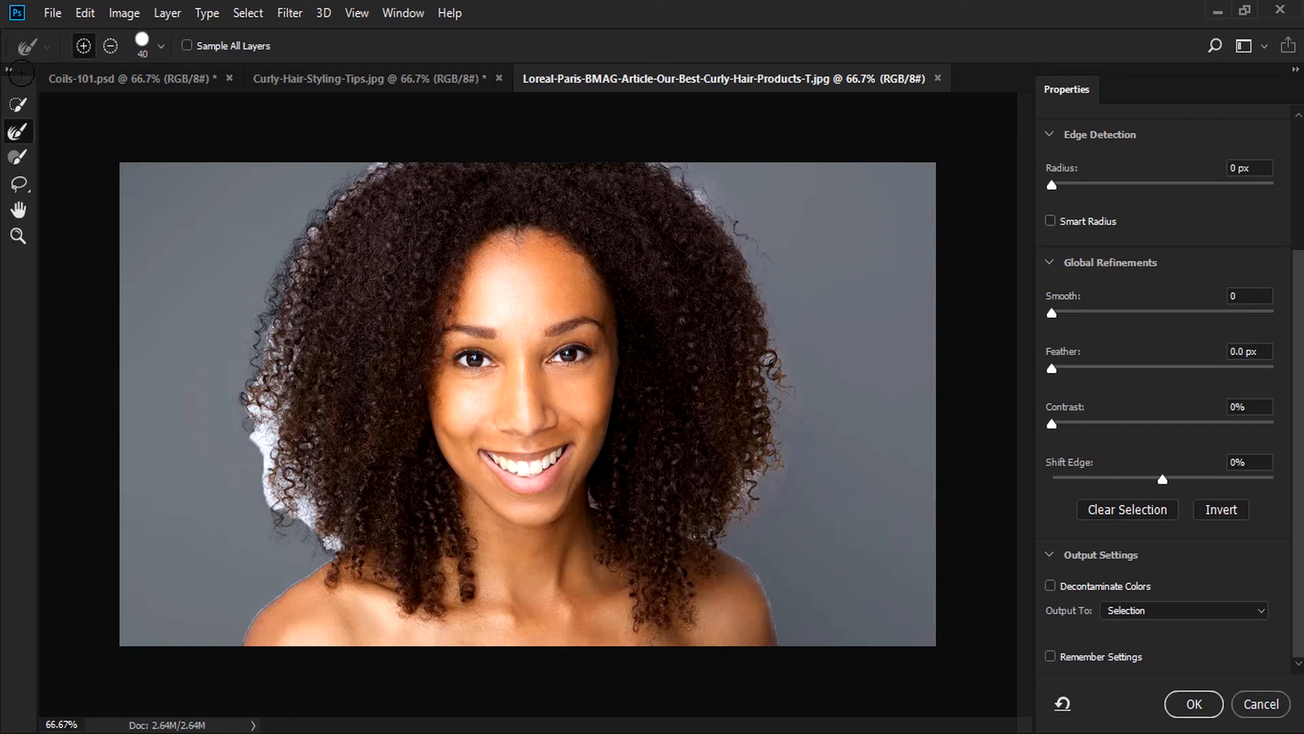
{"action": "mouse_move", "coordinate": [392, 165]}
{"action": "left_mouse_down"}
{"action": "mouse_move", "coordinate": [342, 182]}
{"action": "mouse_move", "coordinate": [302, 223]}
{"action": "mouse_move", "coordinate": [245, 408]}
{"action": "mouse_move", "coordinate": [266, 385]}
{"action": "mouse_move", "coordinate": [252, 521]}
{"action": "mouse_move", "coordinate": [258, 416]}
{"action": "mouse_move", "coordinate": [285, 509]}
{"action": "mouse_move", "coordinate": [322, 550]}
{"action": "mouse_move", "coordinate": [296, 495]}
{"action": "mouse_move", "coordinate": [267, 507]}
{"action": "mouse_move", "coordinate": [288, 482]}
{"action": "mouse_move", "coordinate": [332, 542]}
{"action": "mouse_move", "coordinate": [299, 532]}
{"action": "left_mouse_up"}
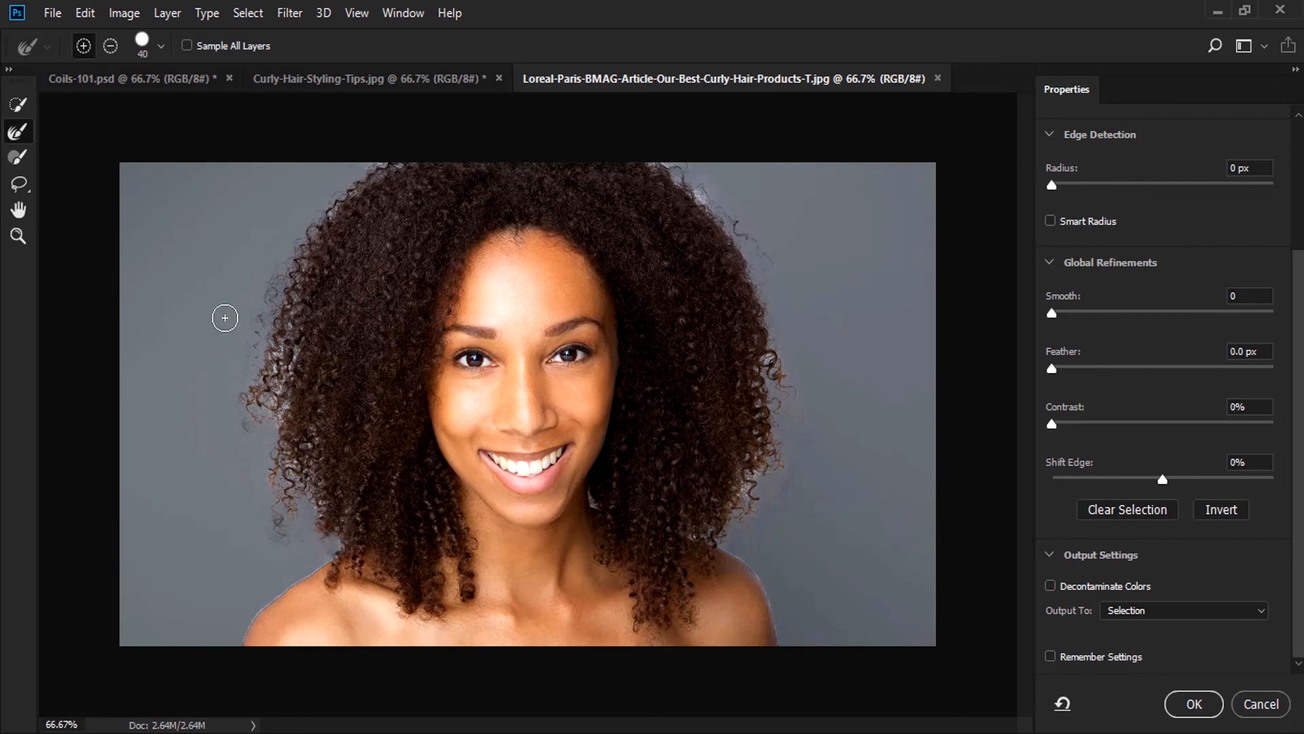
{"action": "mouse_move", "coordinate": [264, 350]}
{"action": "left_mouse_down"}
{"action": "mouse_move", "coordinate": [282, 347]}
{"action": "mouse_move", "coordinate": [255, 408]}
{"action": "mouse_move", "coordinate": [267, 405]}
{"action": "left_mouse_up"}
{"action": "mouse_move", "coordinate": [672, 160]}
{"action": "left_mouse_down"}
{"action": "mouse_move", "coordinate": [755, 244]}
{"action": "mouse_move", "coordinate": [807, 361]}
{"action": "mouse_move", "coordinate": [775, 361]}
{"action": "mouse_move", "coordinate": [795, 393]}
{"action": "mouse_move", "coordinate": [779, 616]}
{"action": "left_mouse_up"}
- Set the global refinements to Shift Edge -8%, Smooth 7, Feather 0.8 px and Contrast 6%
{"action": "left_click_drag", "start_coordinate": [1150, 479], "coordinate": [1128, 484]}
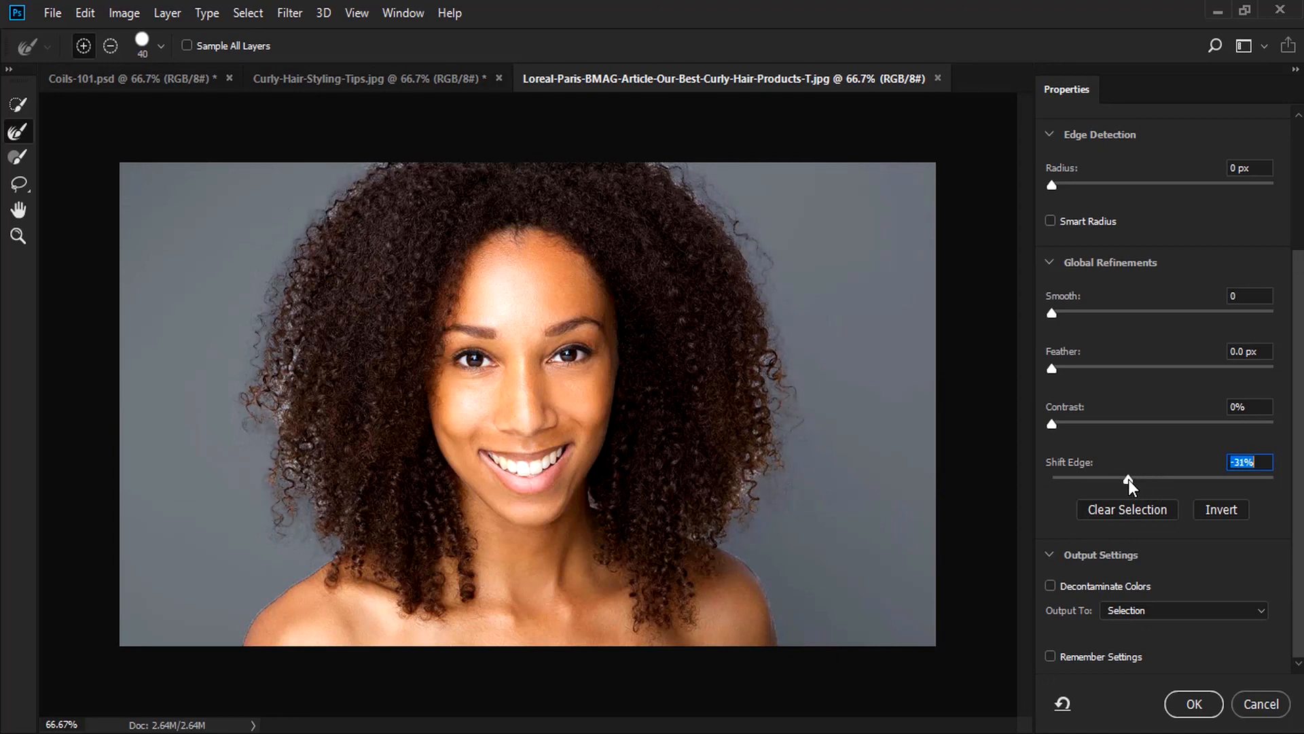
{"action": "left_click_drag", "start_coordinate": [1121, 480], "coordinate": [1155, 477]}
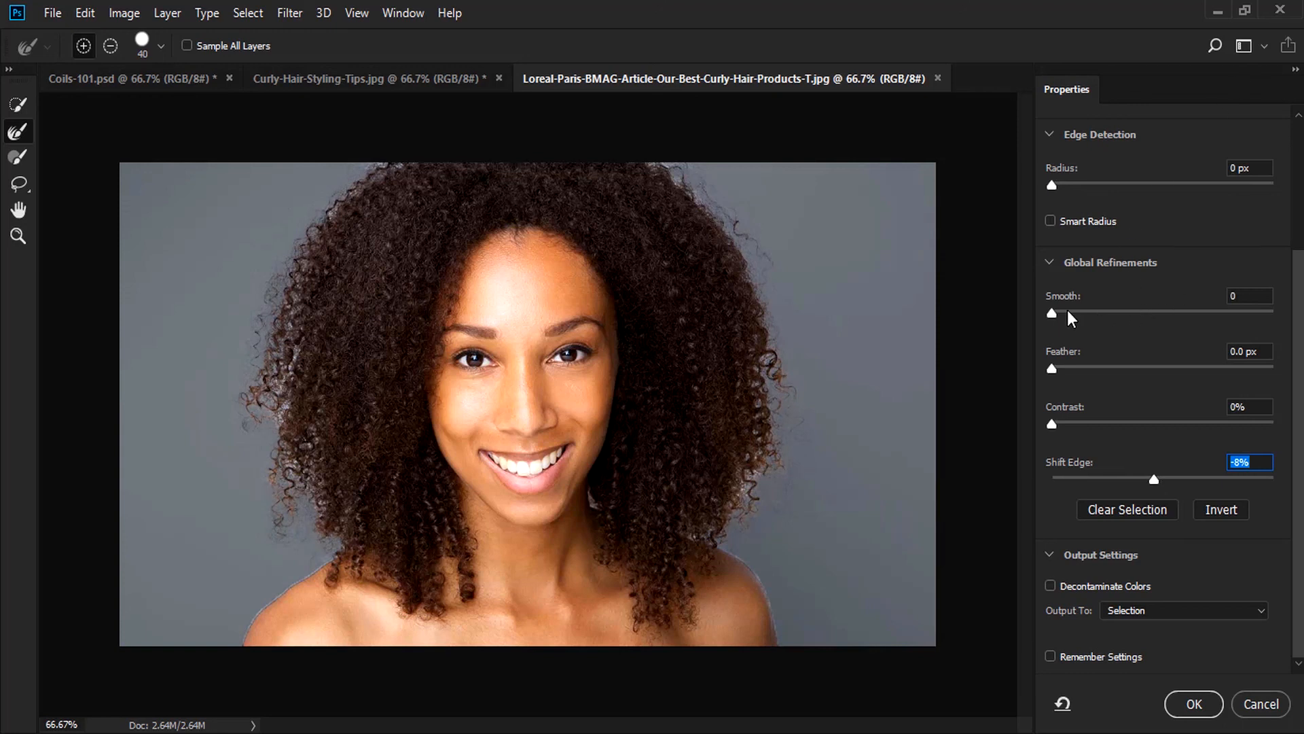
{"action": "left_click_drag", "start_coordinate": [1052, 313], "coordinate": [1058, 314]}
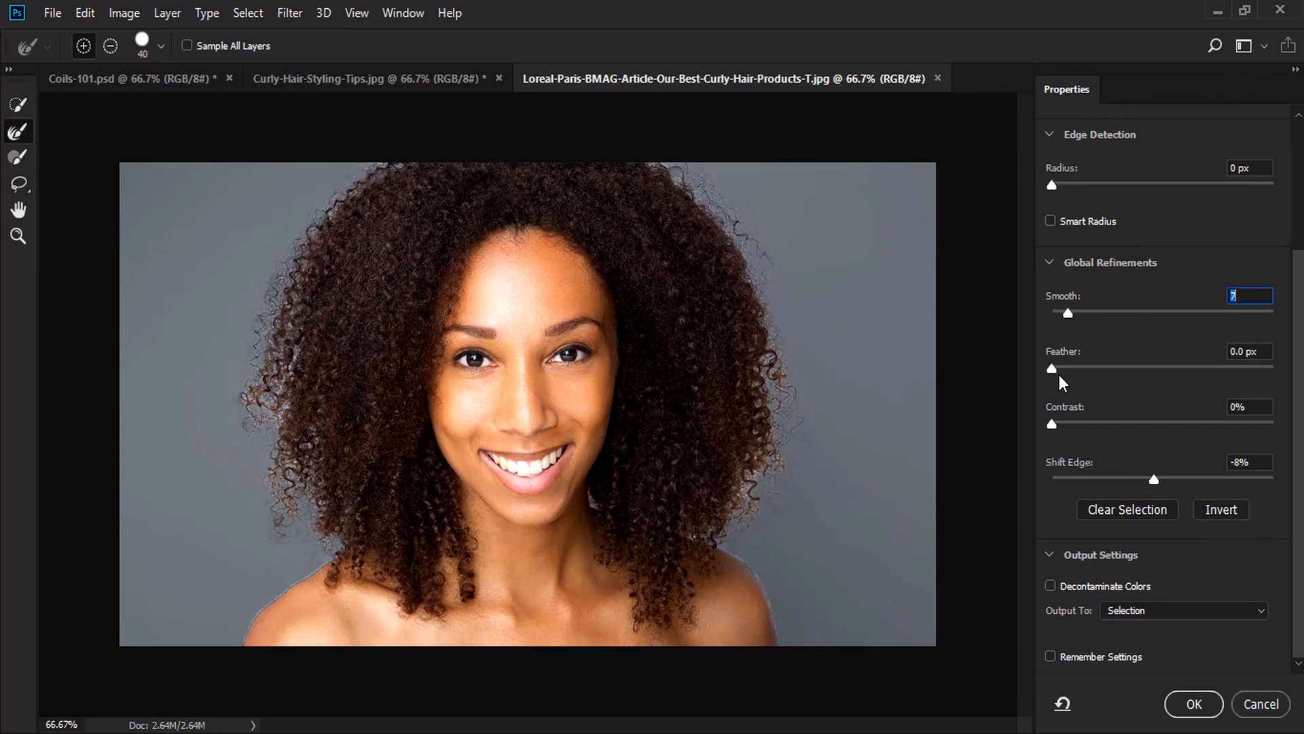
{"action": "left_click_drag", "start_coordinate": [1050, 368], "coordinate": [1057, 370]}
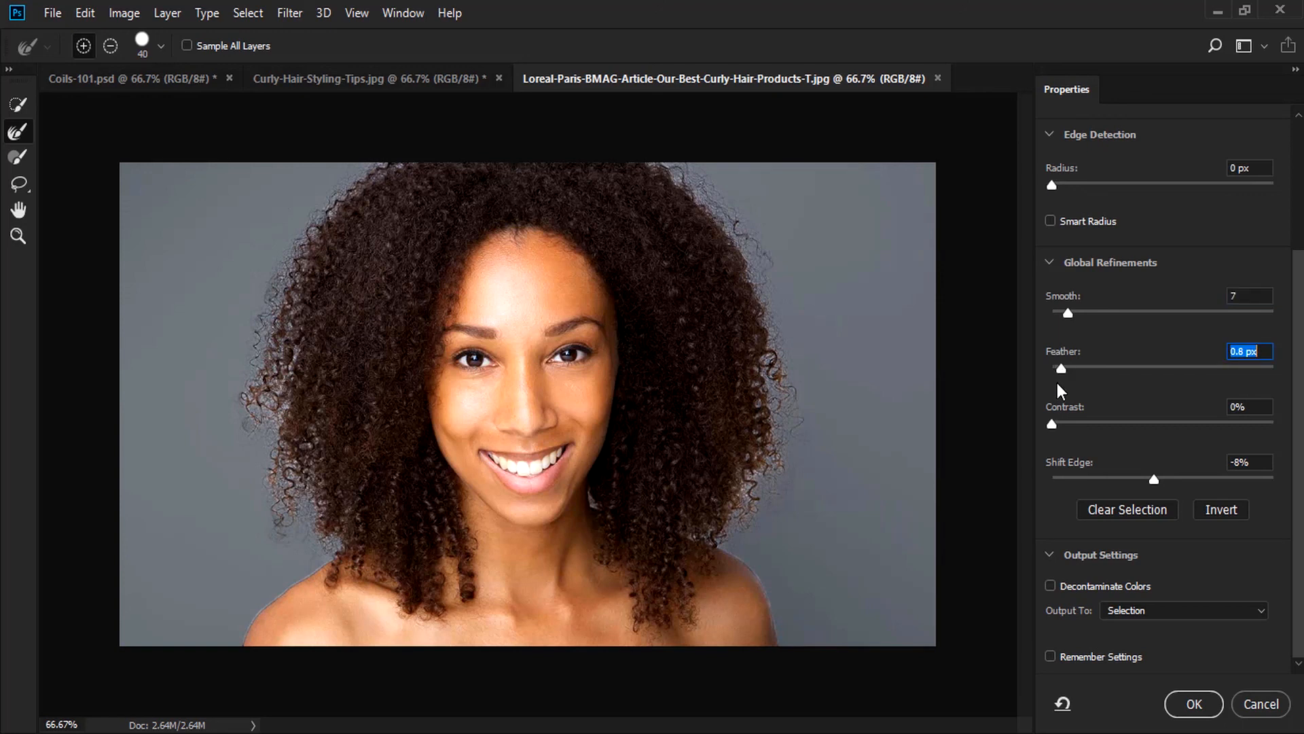
{"action": "left_click_drag", "start_coordinate": [1050, 423], "coordinate": [1057, 422]}
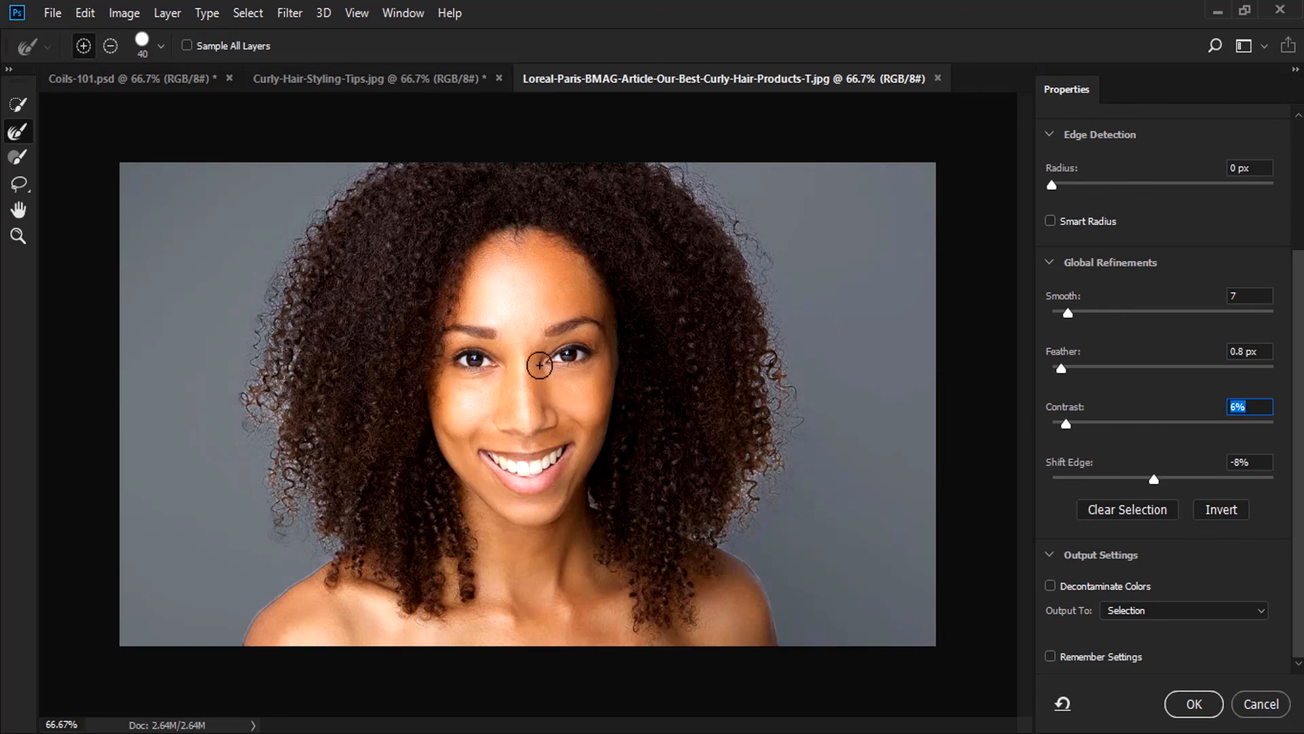
- Output the refined selection as a New Layer with Layer Mask
{"action": "left_click", "coordinate": [1136, 611]}
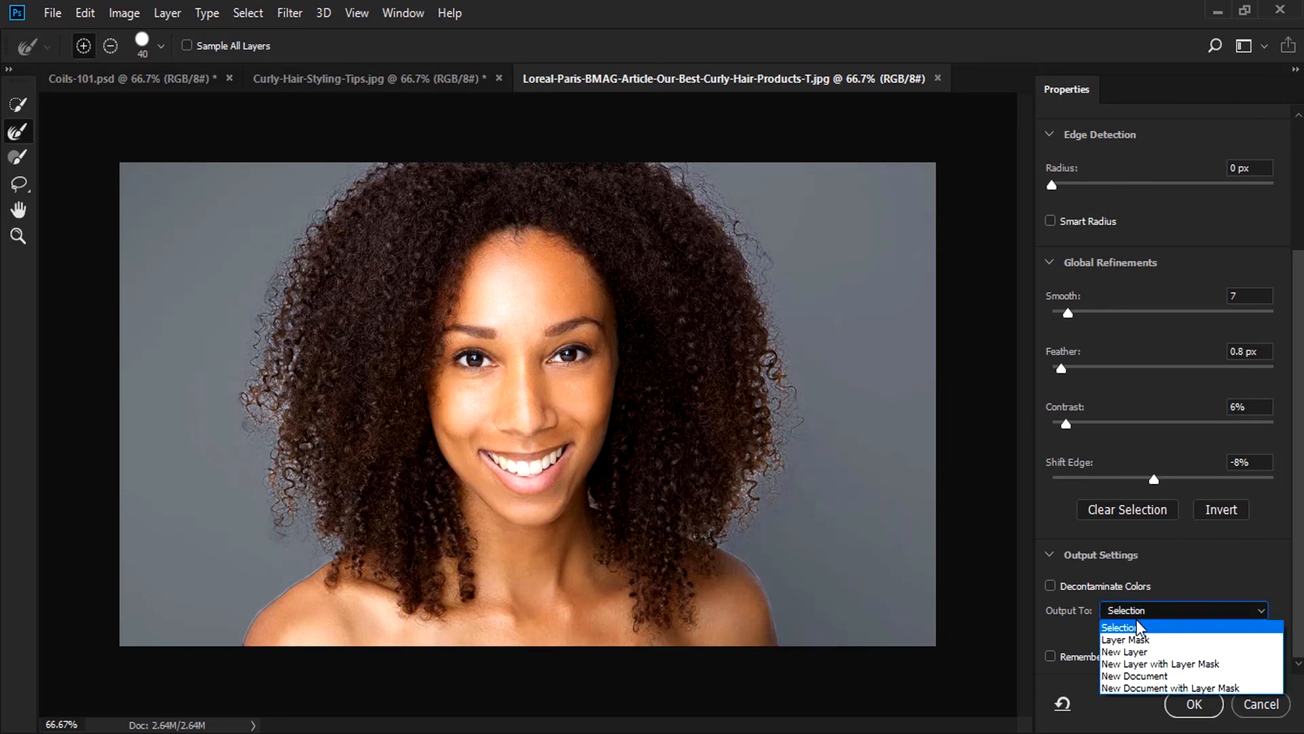
{"action": "left_click", "coordinate": [1147, 666]}
{"action": "left_click", "coordinate": [1190, 709]}
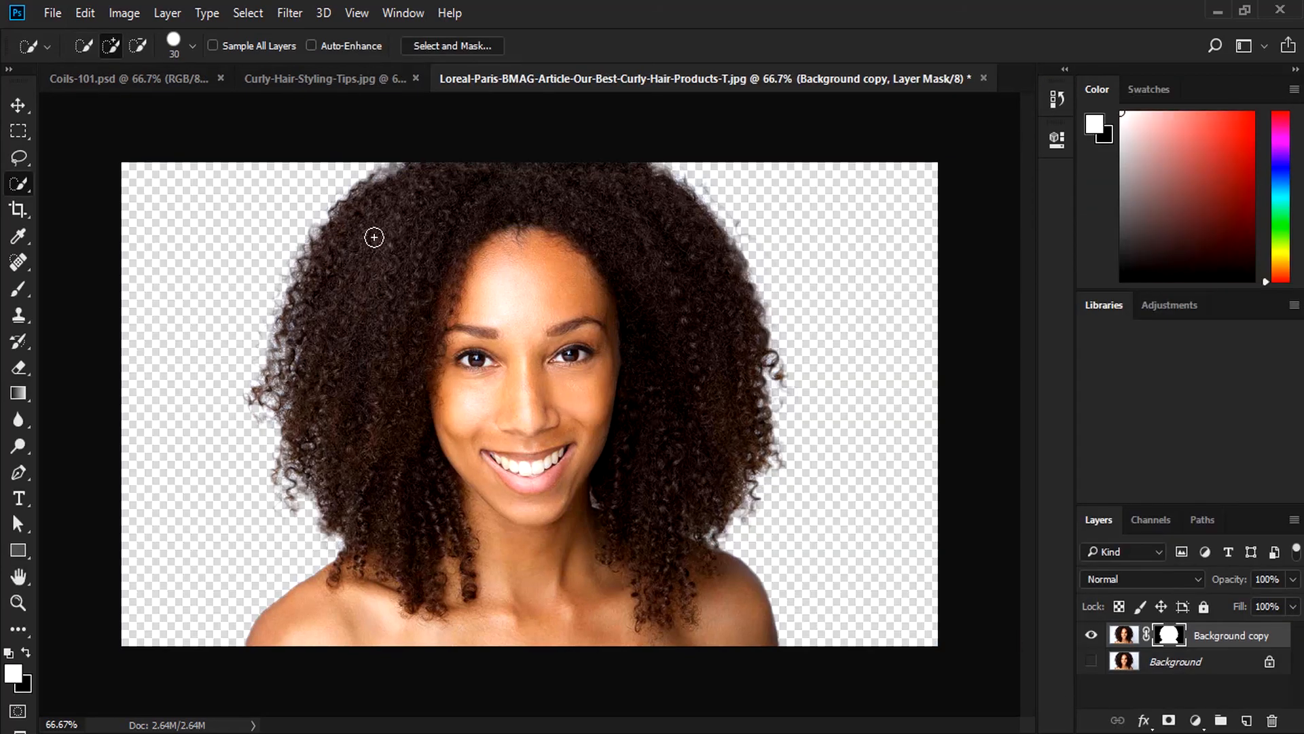
- Place image 6 from the backGround pngtree folder as an embedded layer in the woman's document
{"action": "left_click", "coordinate": [52, 13]}
{"action": "left_click", "coordinate": [141, 386]}
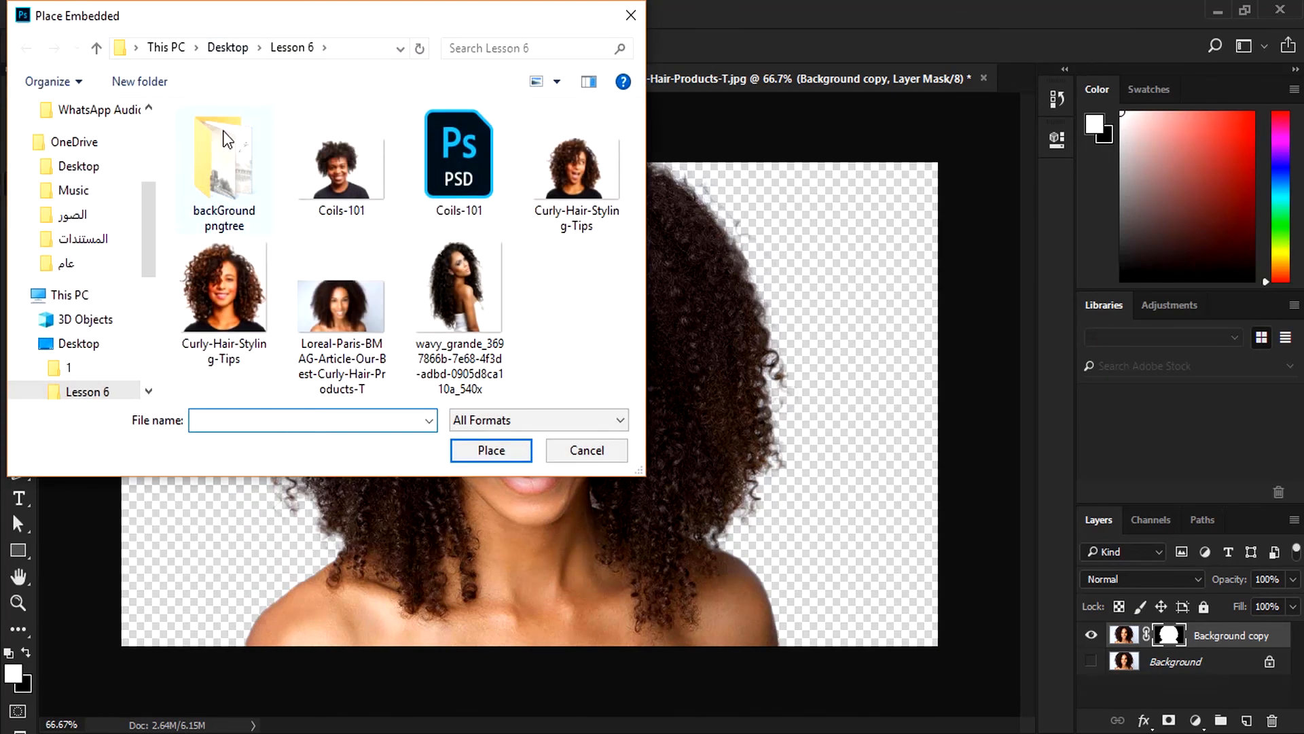
{"action": "double_click", "coordinate": [228, 140]}
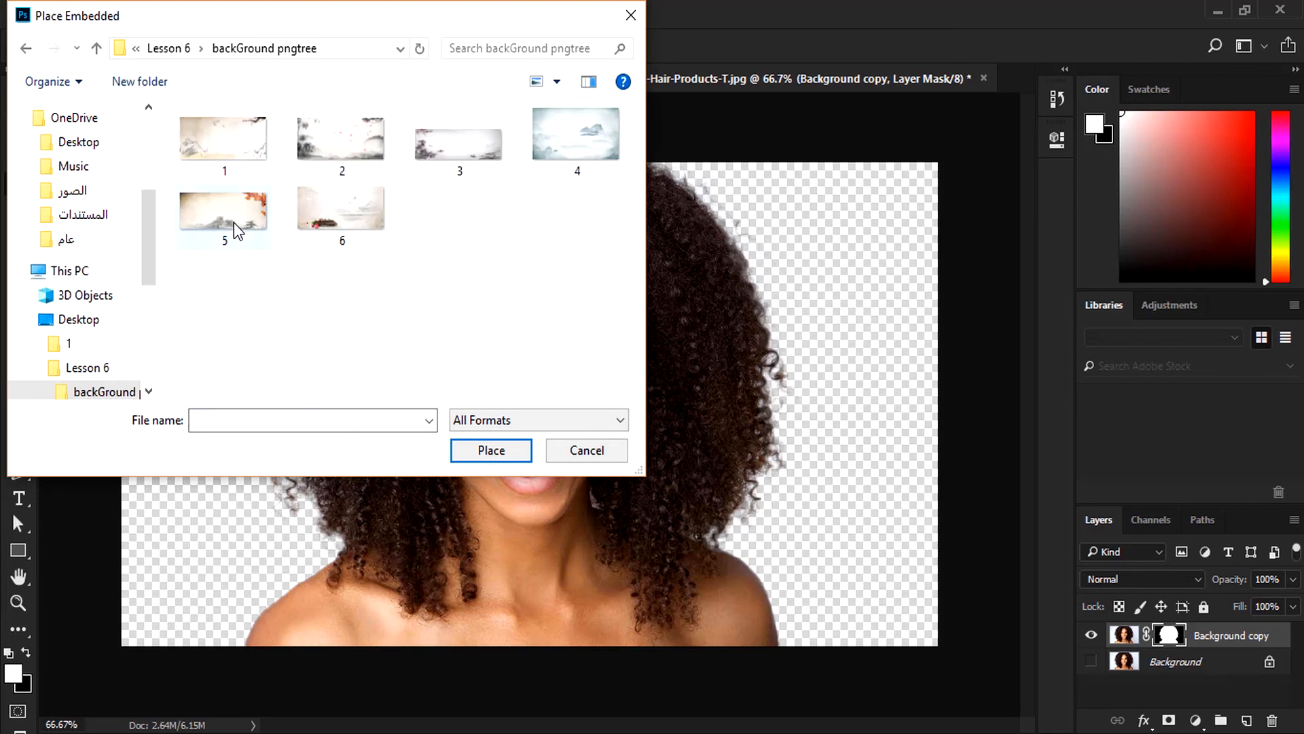
{"action": "left_click", "coordinate": [234, 222]}
{"action": "left_click", "coordinate": [231, 155]}
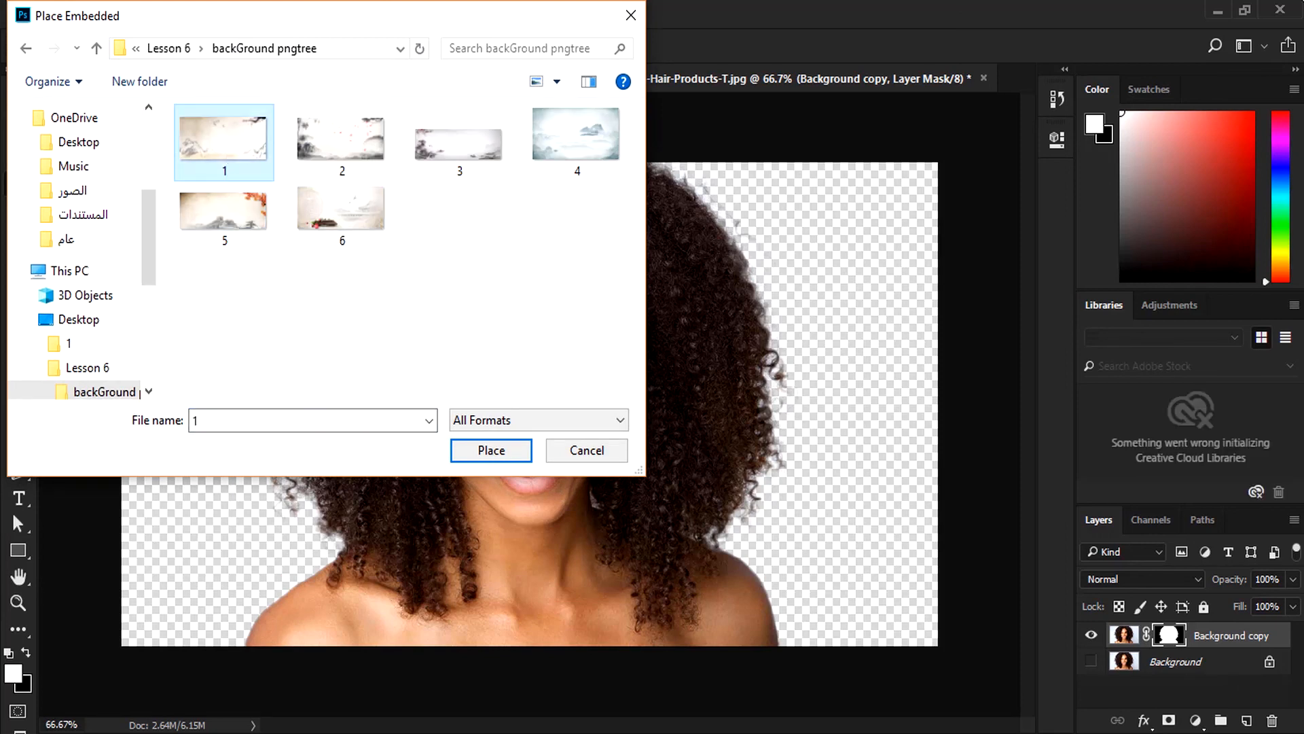
{"action": "double_click", "coordinate": [340, 200]}
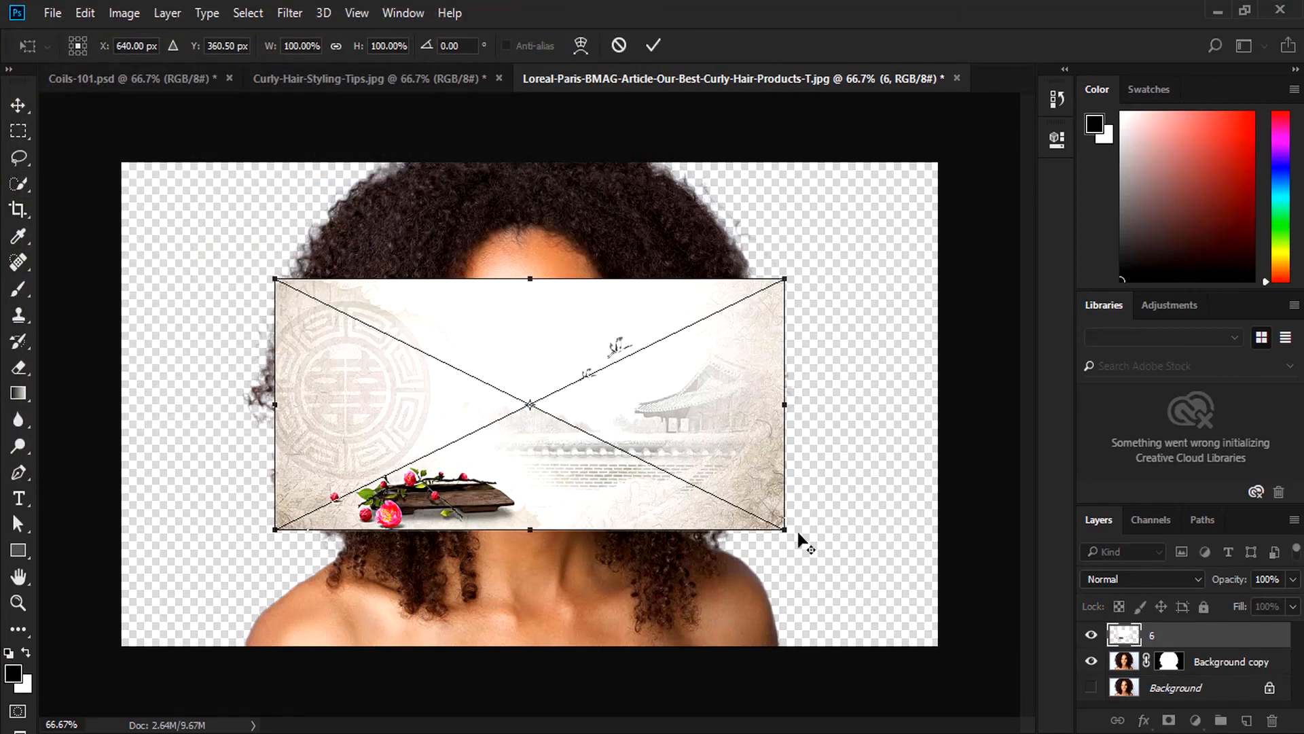
- Scale the placed background image to 196% to cover the canvas and move its layer below the cutout woman
{"action": "left_click_drag", "start_coordinate": [786, 533], "coordinate": [993, 725]}
{"action": "key", "text": "Return"}
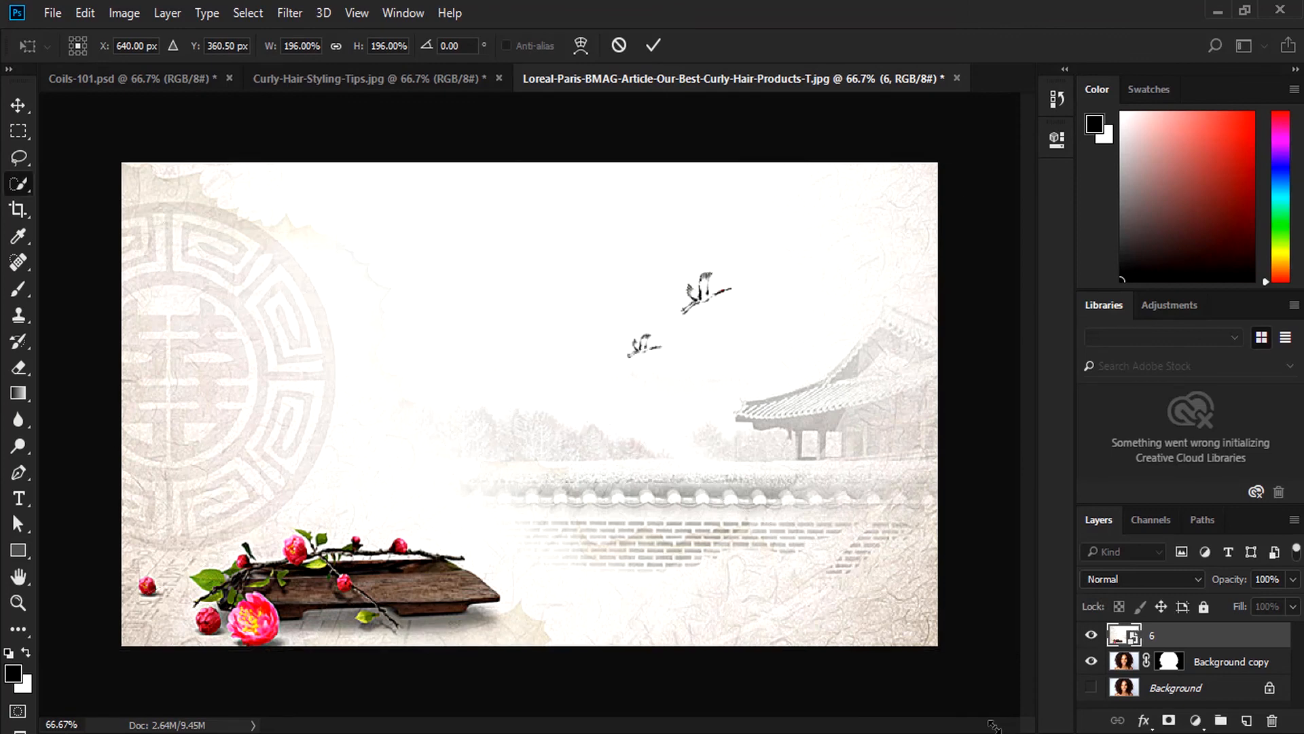
{"action": "key", "text": "w"}
{"action": "left_click_drag", "start_coordinate": [1180, 642], "coordinate": [1186, 675]}
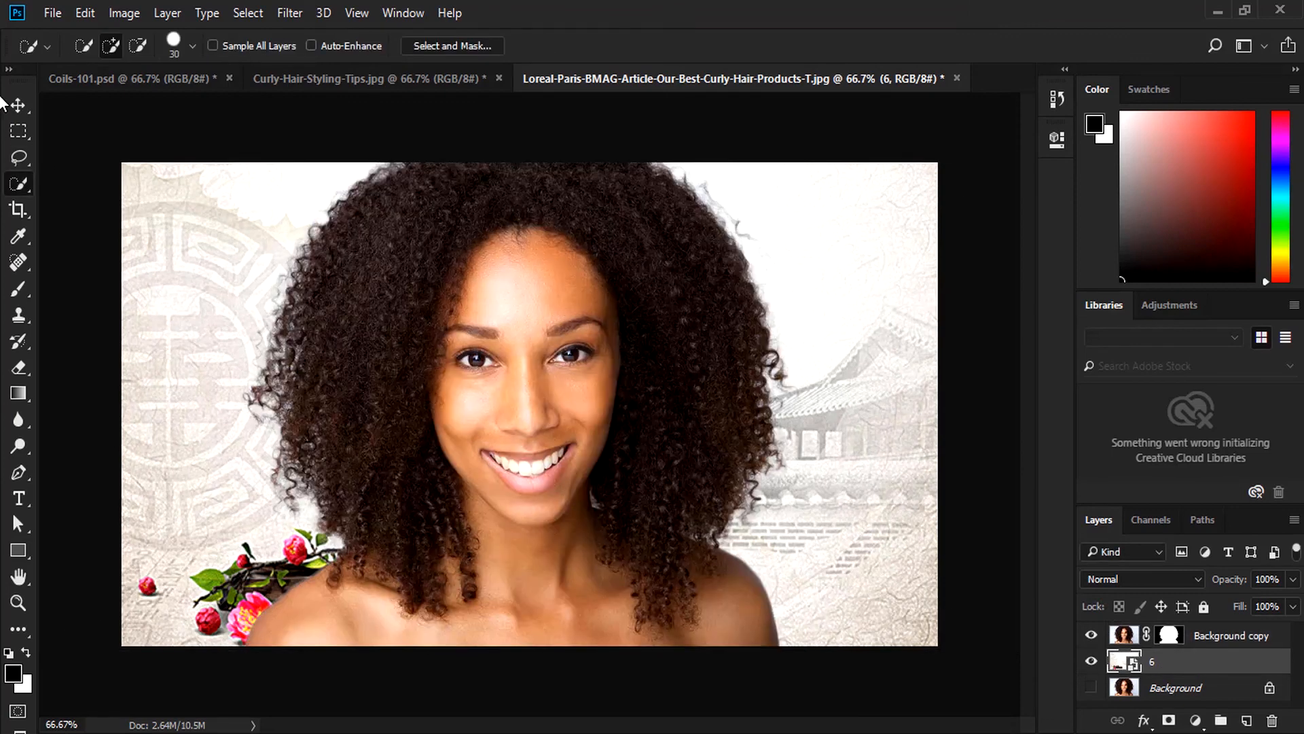
- Move the cutout woman horizontally to the right side of the canvas, clear of the circular ornament
{"action": "left_click", "coordinate": [20, 103]}
{"action": "left_click", "coordinate": [429, 318]}
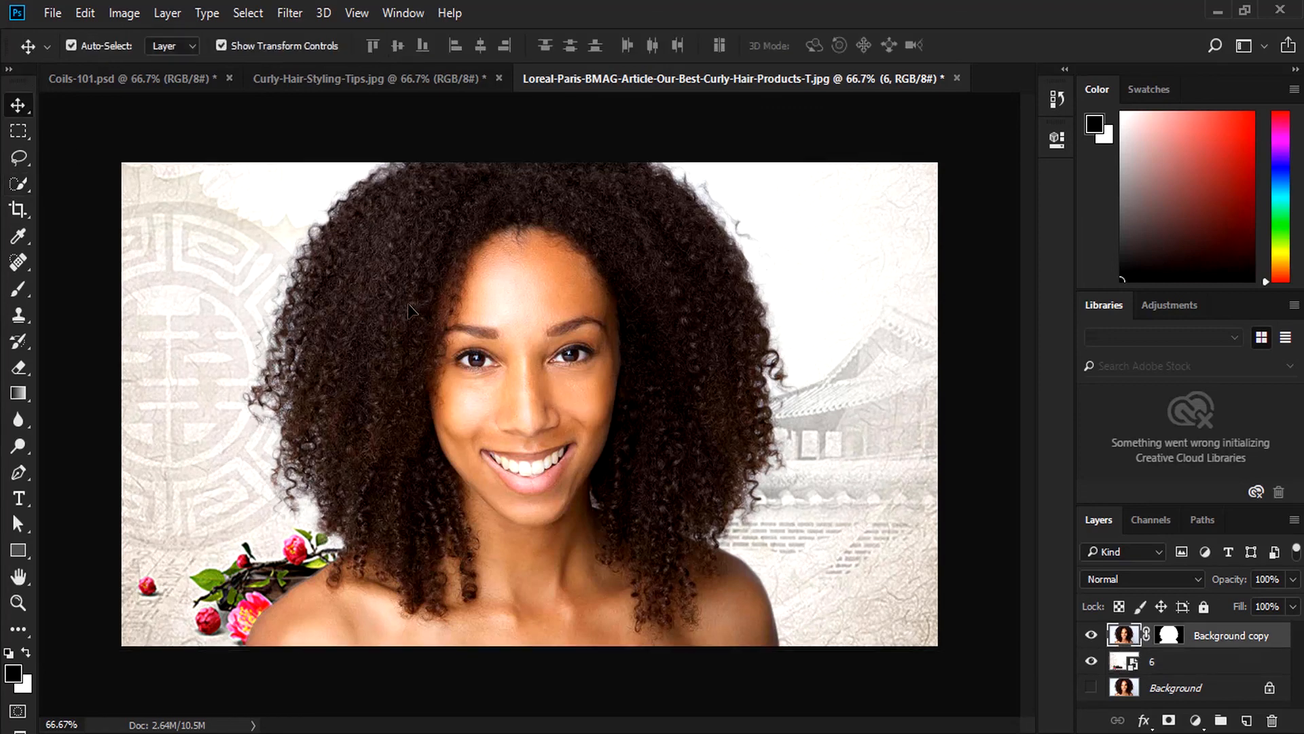
{"action": "left_click_drag", "start_coordinate": [422, 348], "coordinate": [566, 348]}
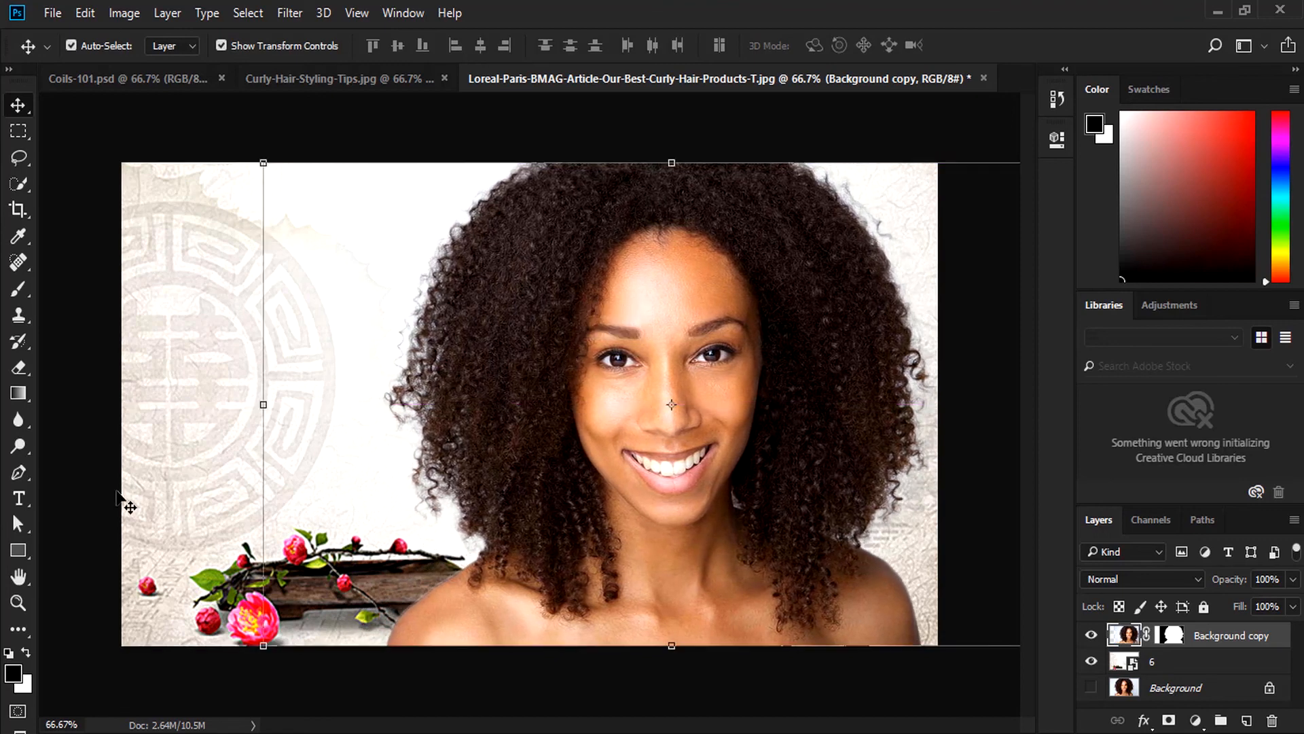
{"action": "left_click", "coordinate": [69, 502]}
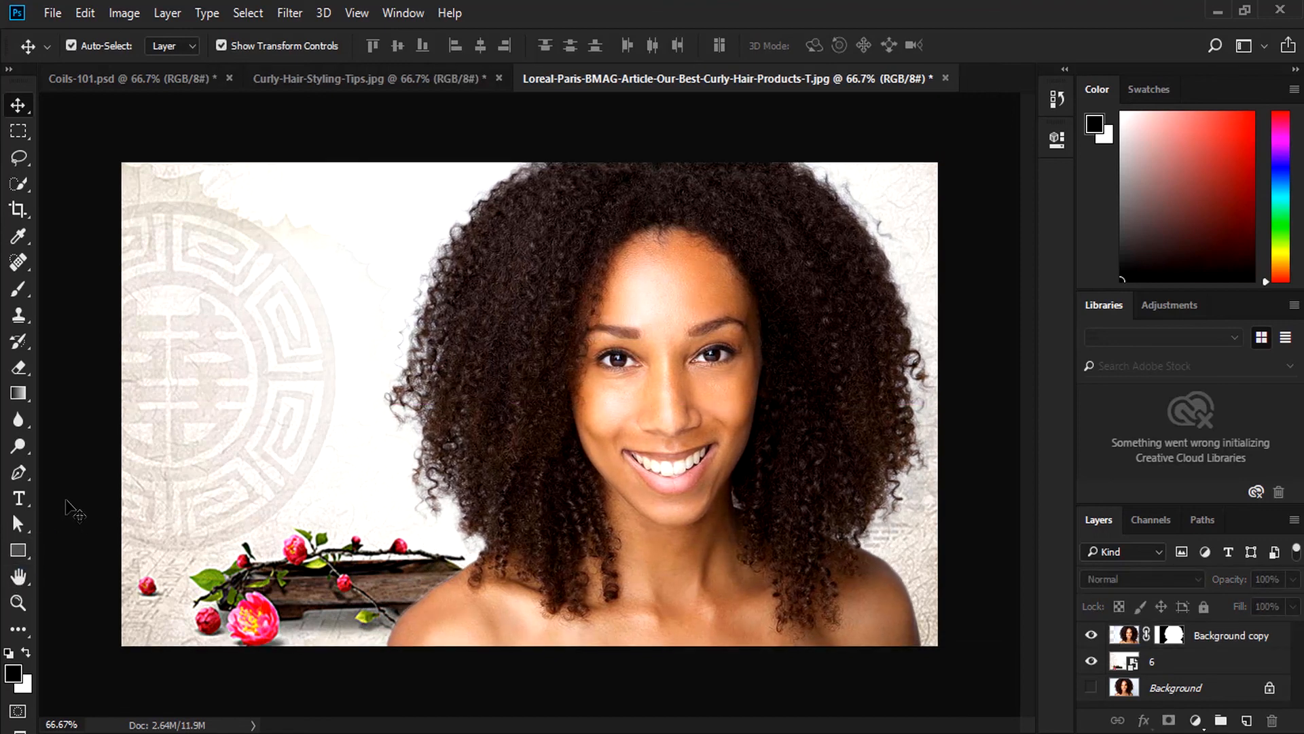
{"action": "left_click", "coordinate": [133, 447]}
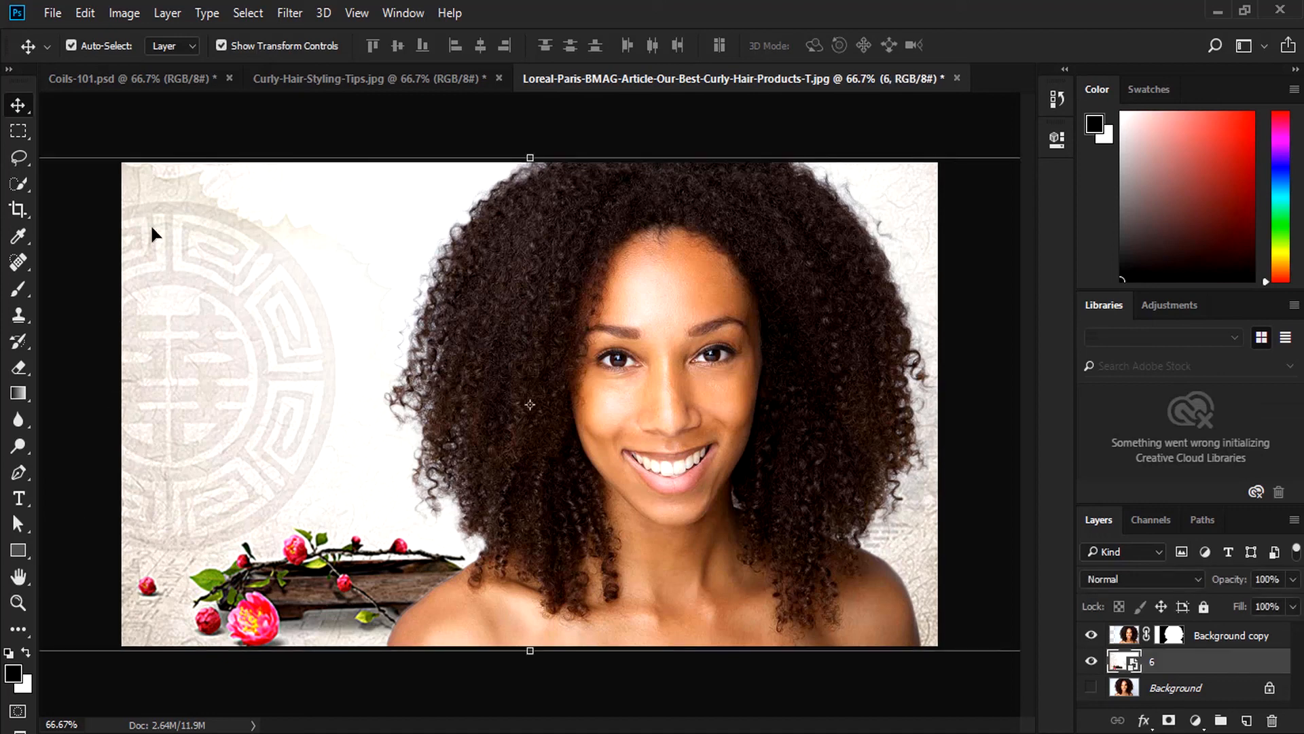
{"action": "left_click", "coordinate": [225, 146]}
{"action": "left_click", "coordinate": [585, 408]}
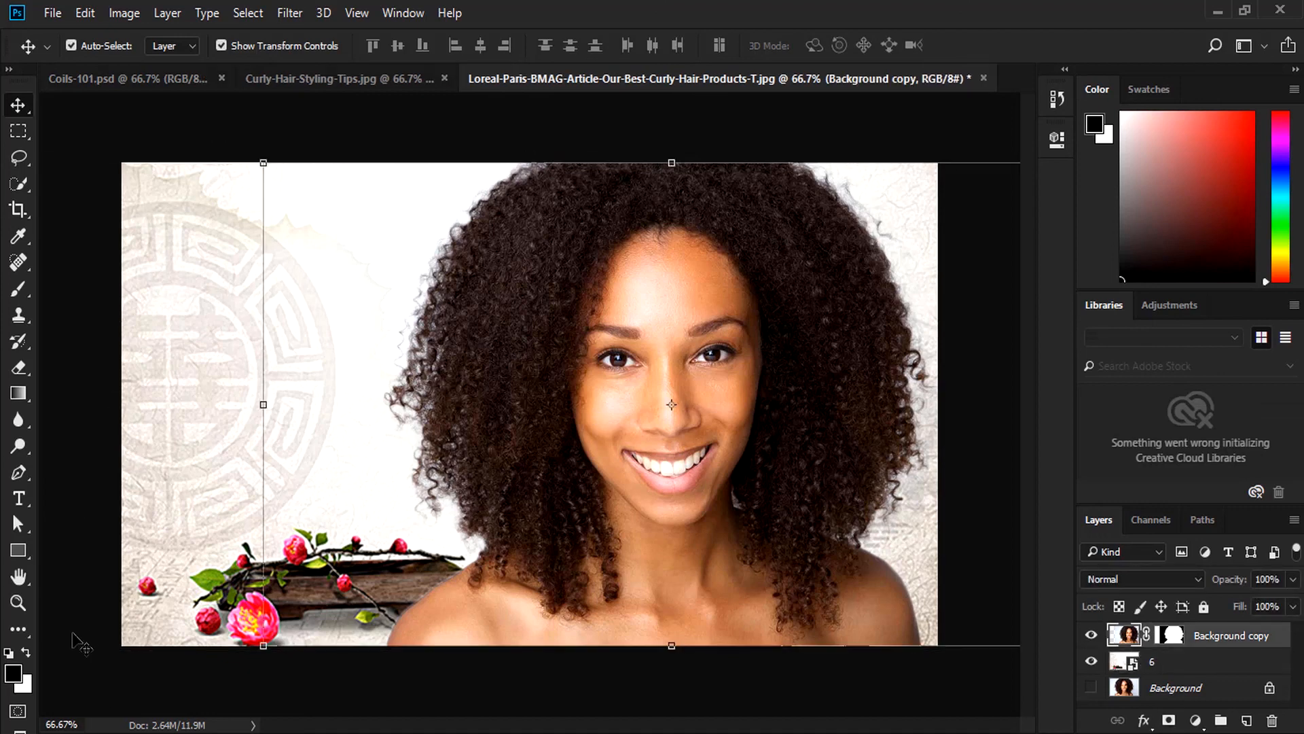
{"action": "left_click", "coordinate": [354, 678]}
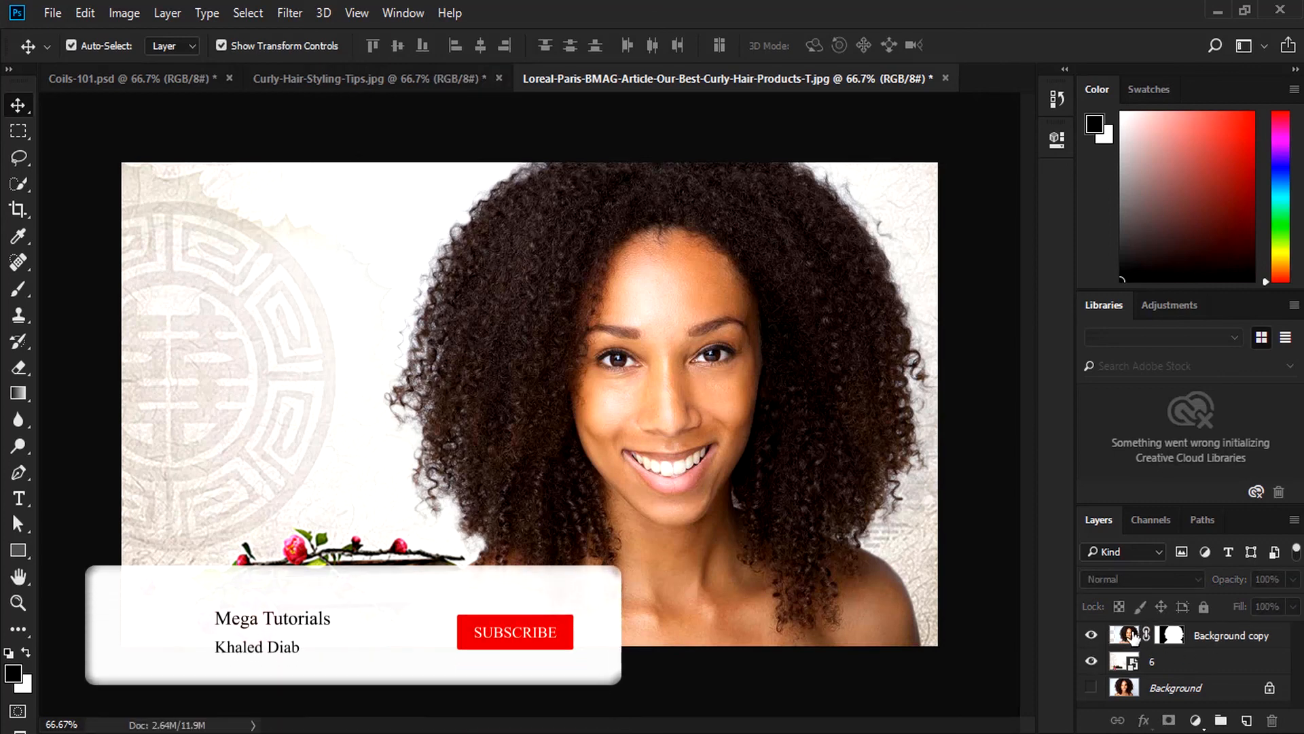
{"action": "left_click", "coordinate": [385, 444]}
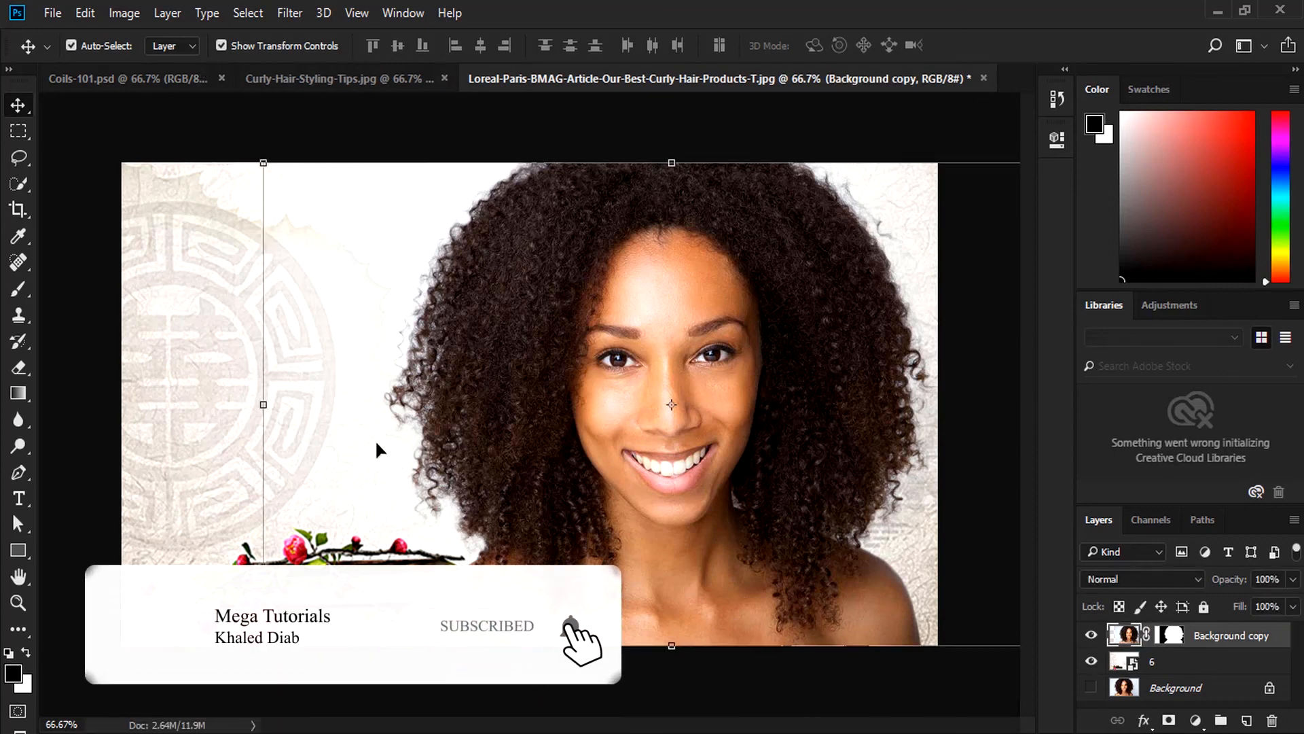
{"action": "left_click", "coordinate": [175, 449]}
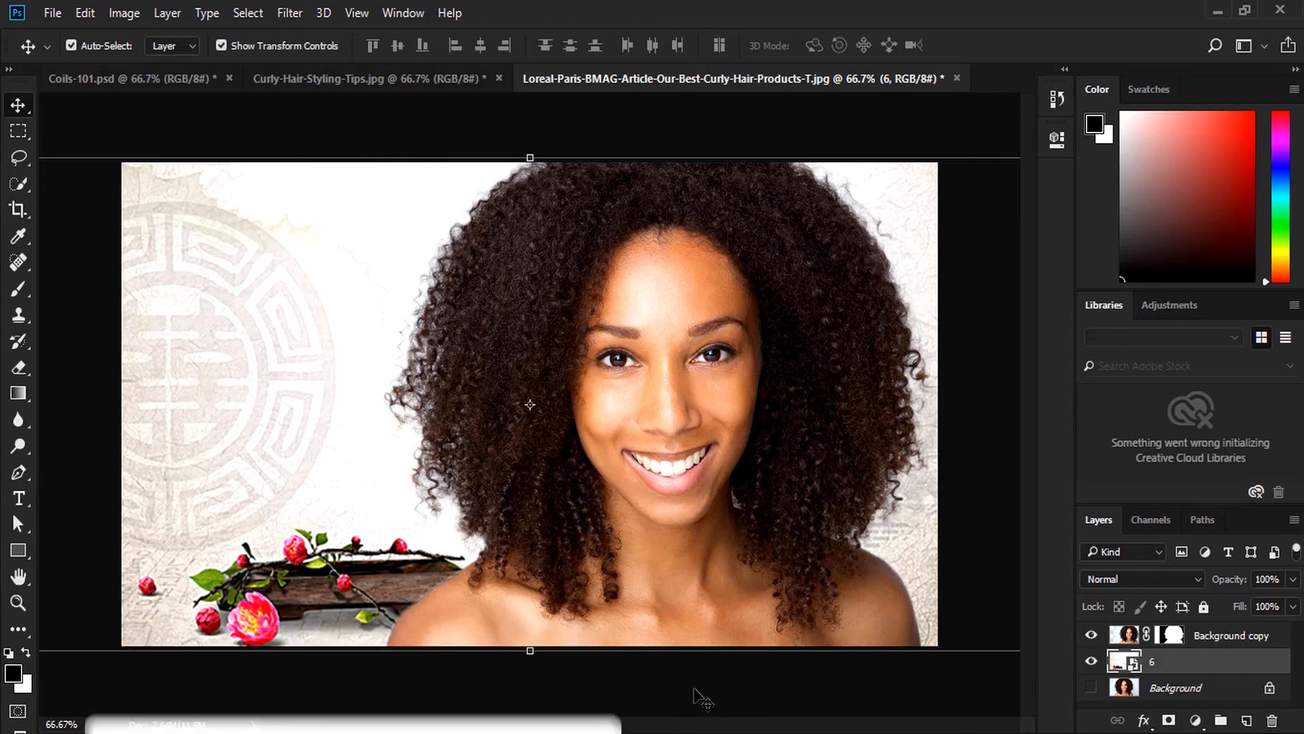